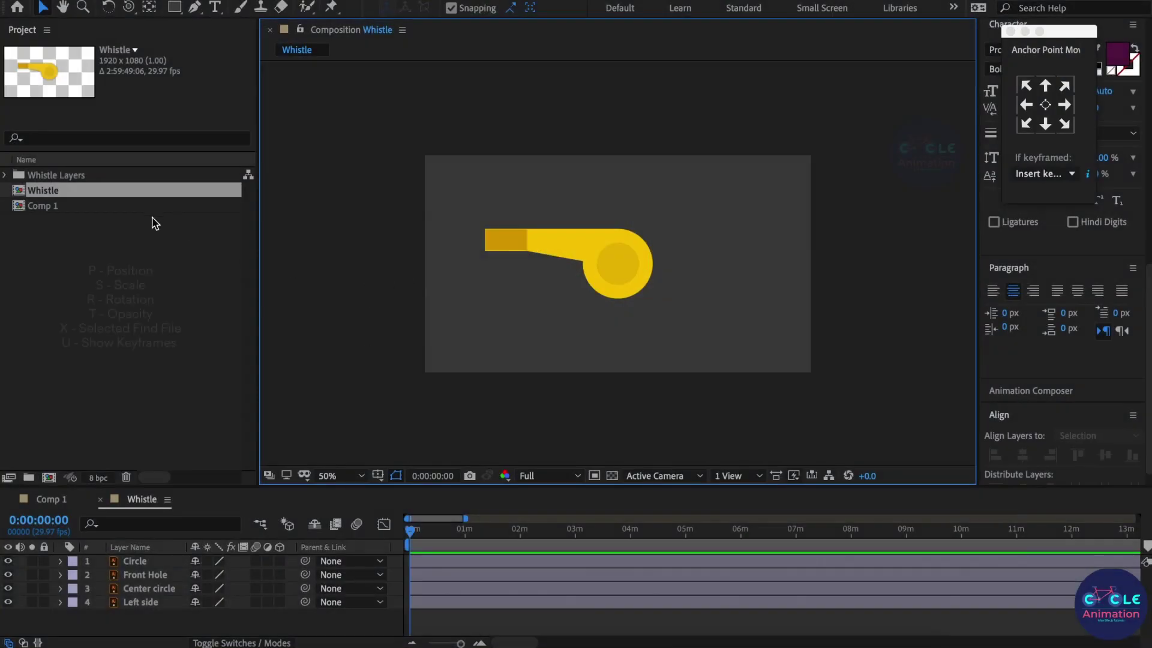
Centre the whistle in the viewer, test-move the Circle ring, undo it, then hide it.
scroll(585, 261, up, 2)
key(h)
drag(740, 291, 773, 258)
key(v)
click(687, 297)
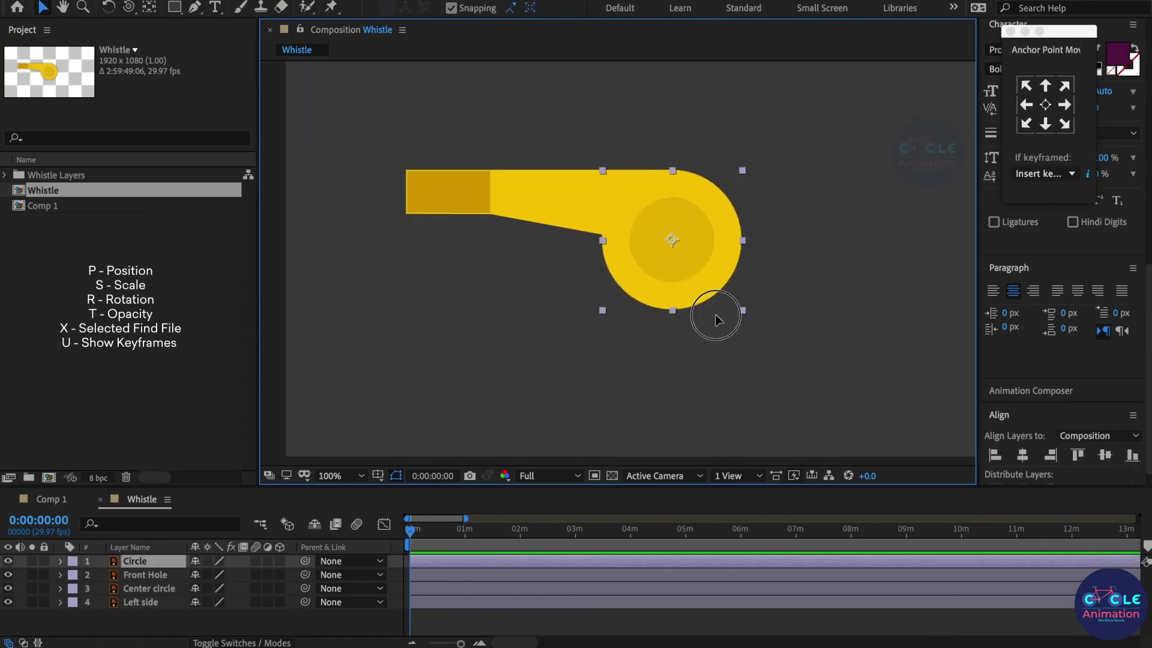
drag(715, 314, 852, 372)
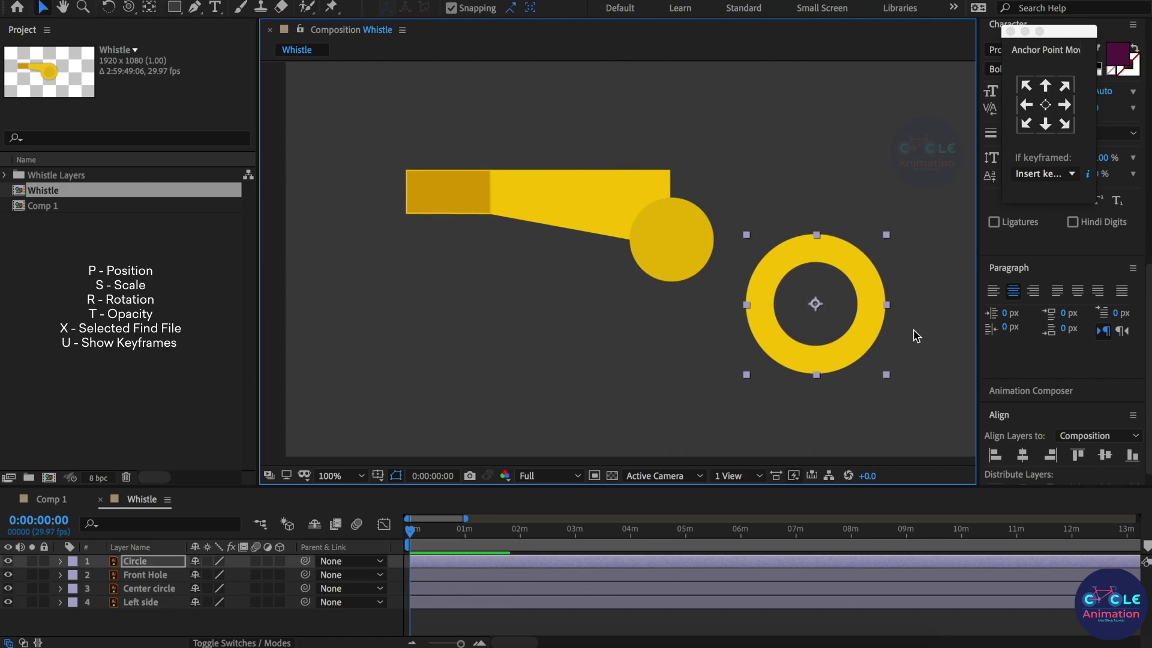
key(ctrl+z)
click(873, 345)
click(658, 254)
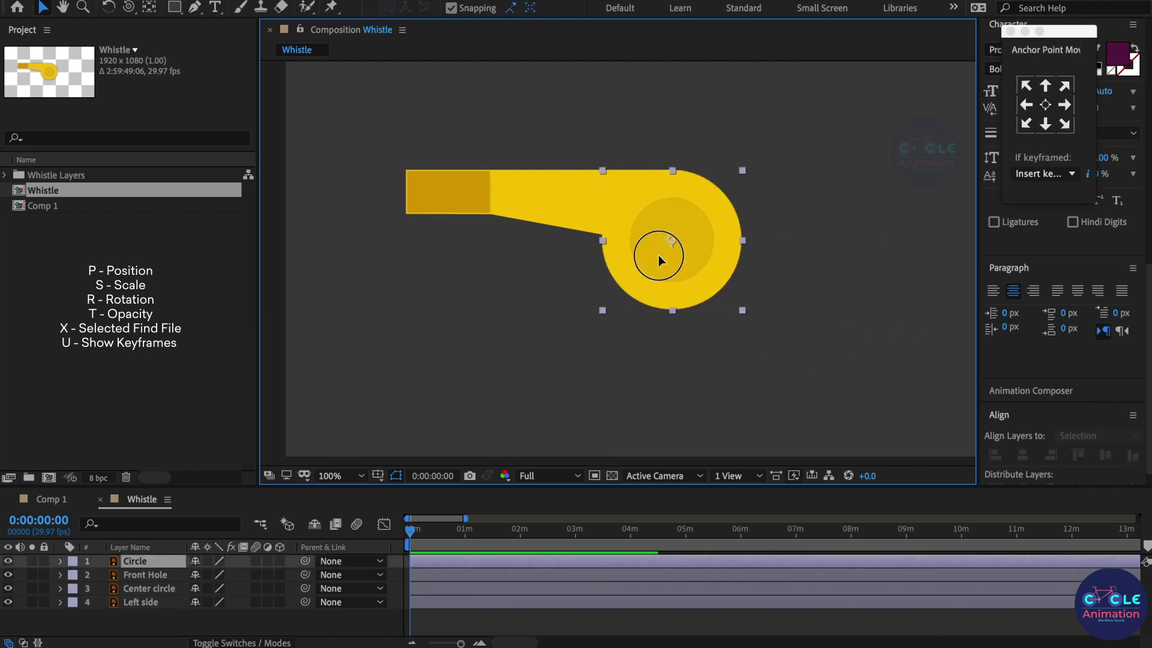
click(8, 561)
Test-move the Center circle, Left side and Front Hole pieces, undoing each, and show the ring again.
drag(692, 276, 725, 307)
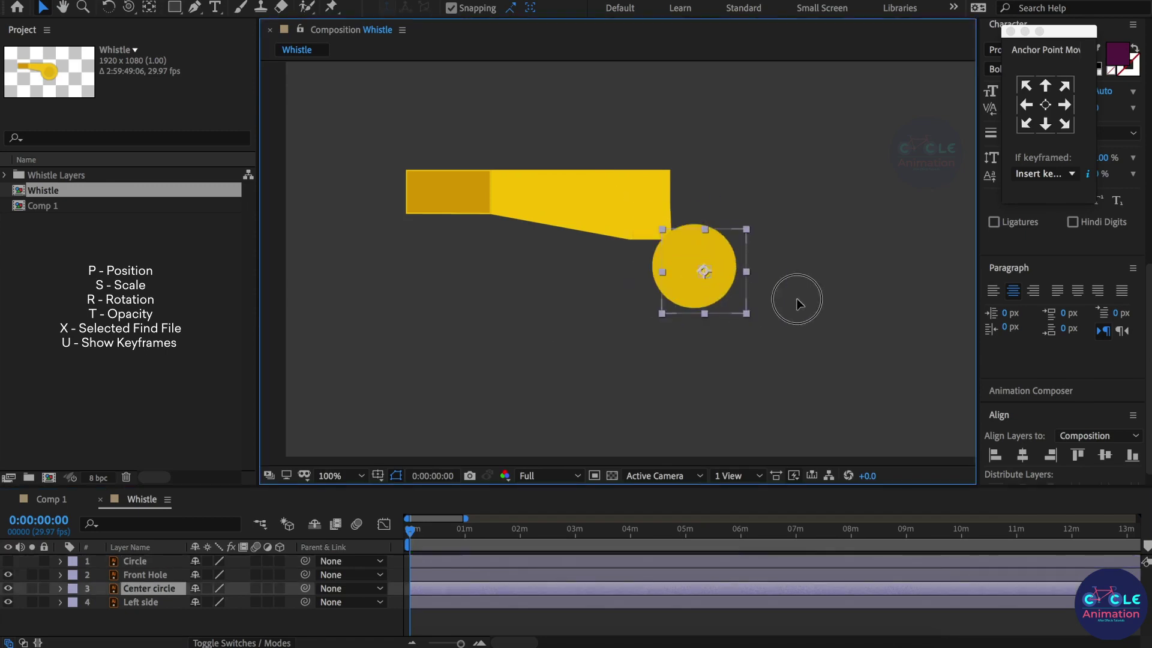
key(ctrl+z)
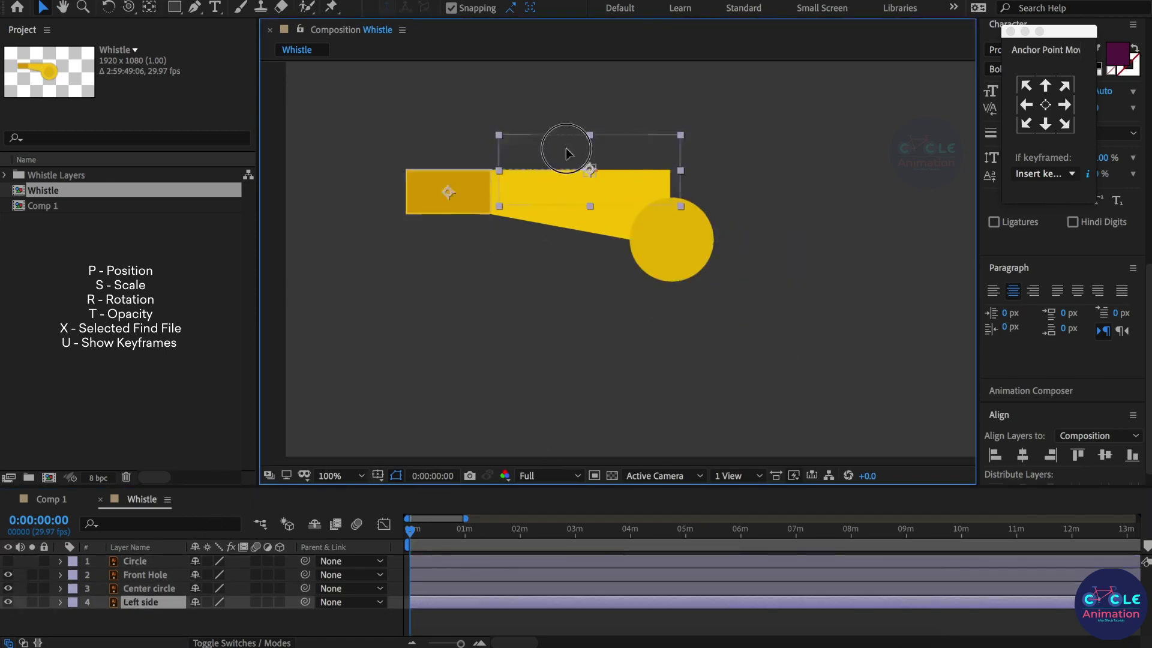
drag(574, 203, 590, 124)
key(ctrl+z)
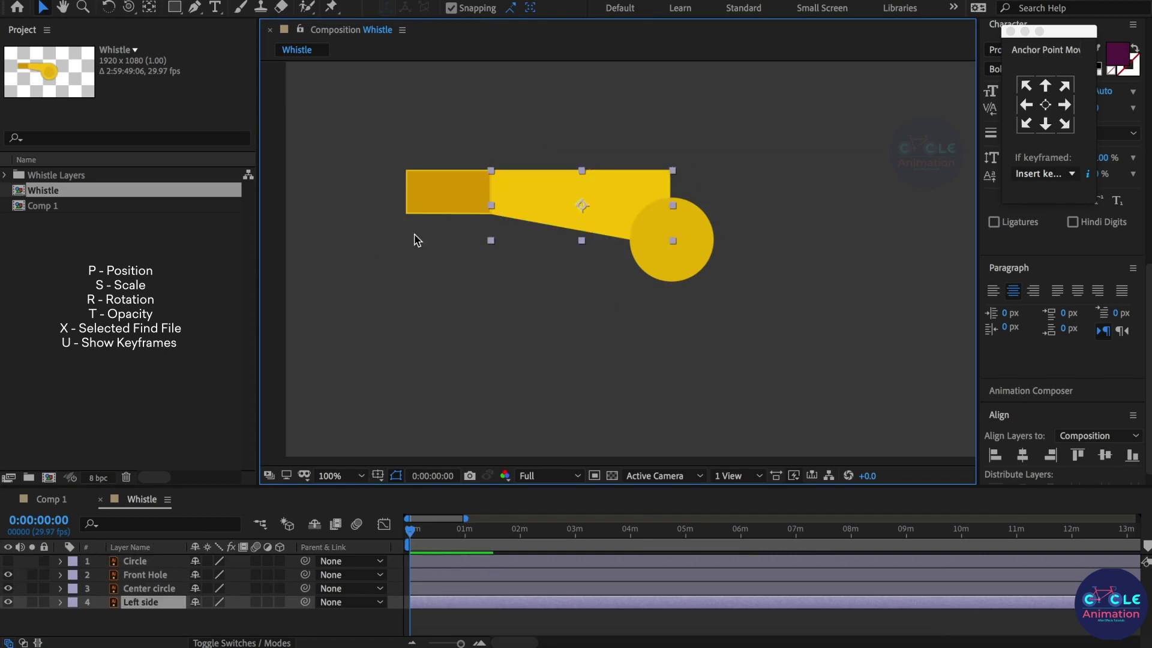
click(438, 189)
drag(471, 194, 438, 259)
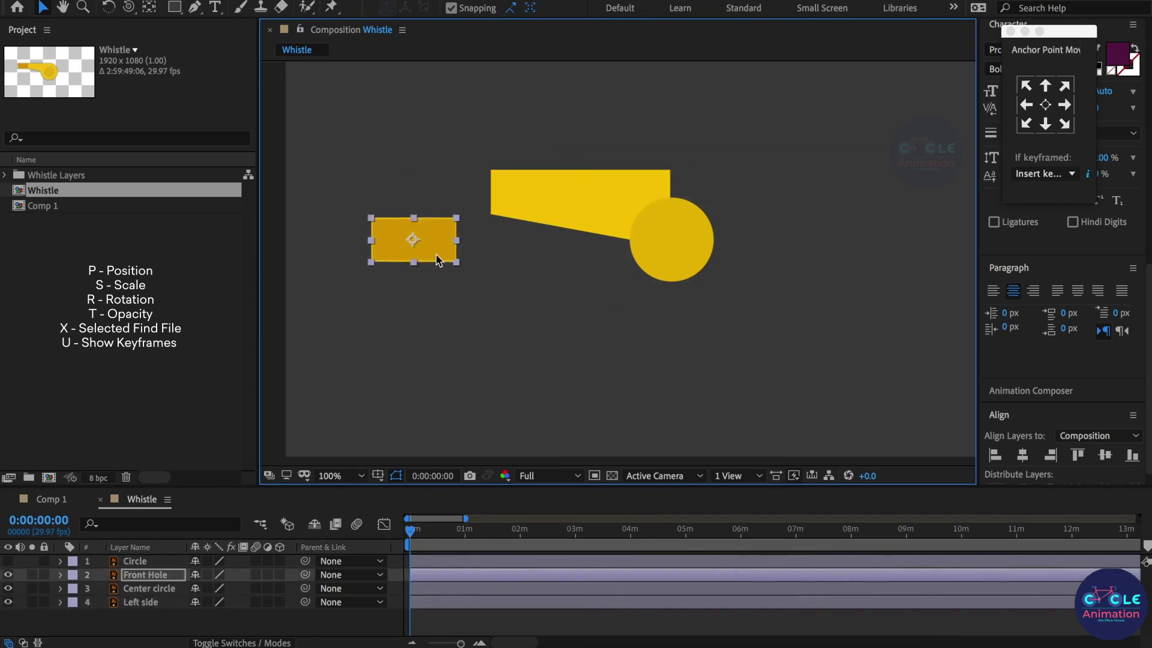
key(ctrl+z)
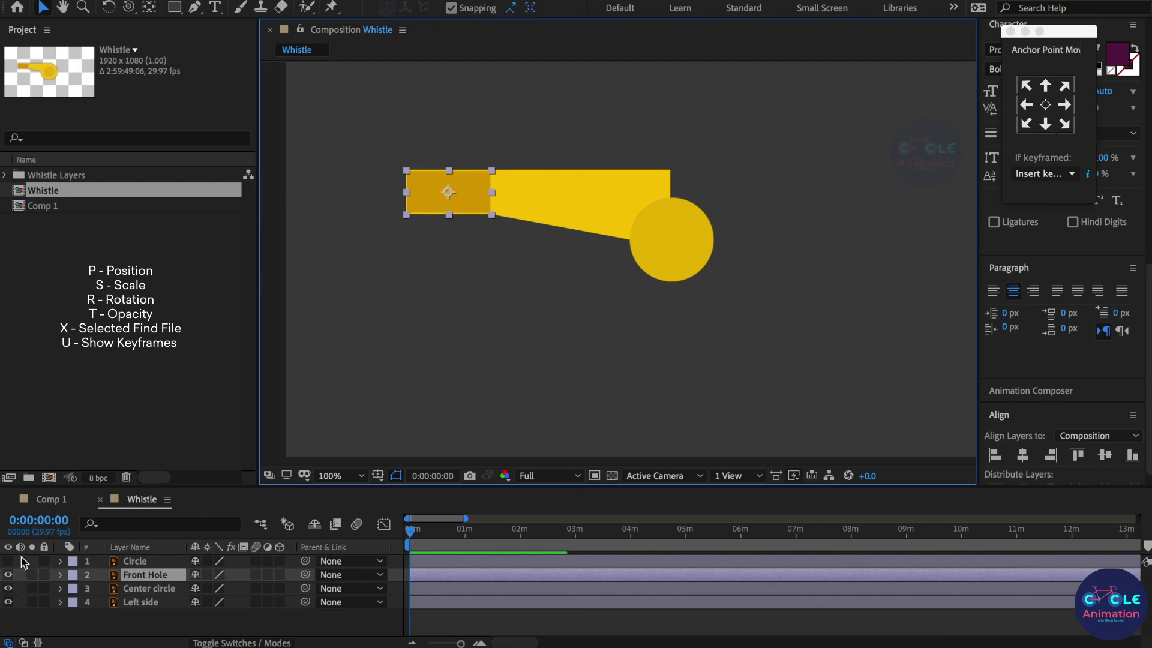
click(7, 561)
click(76, 619)
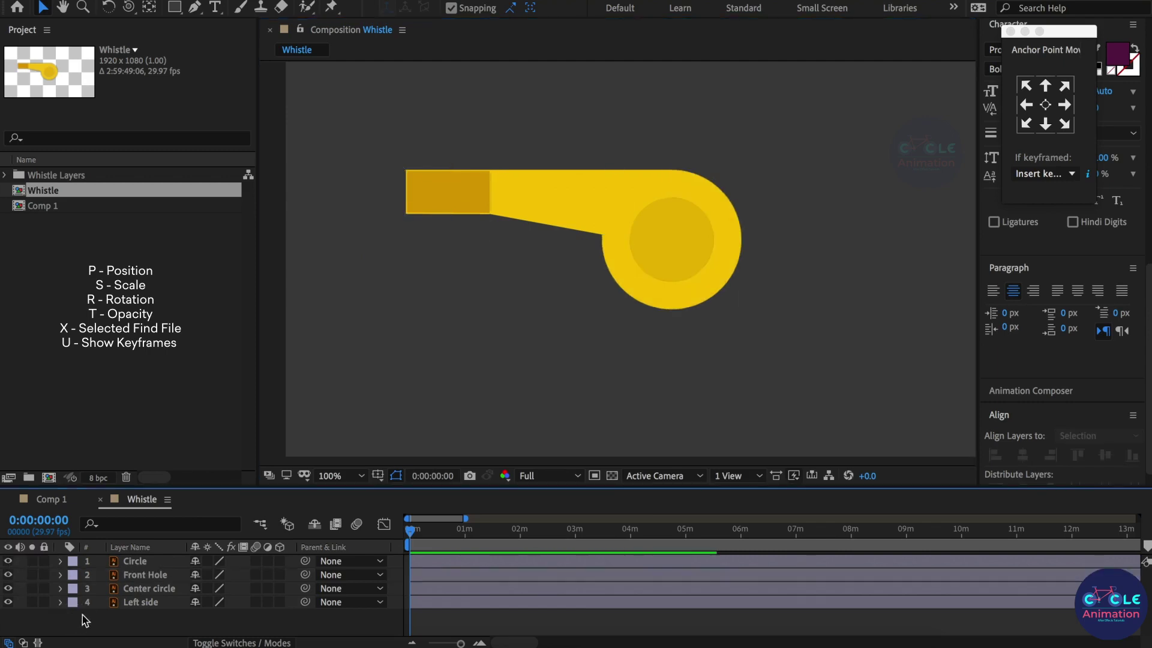
Move the Front Hole rectangle's anchor point to the middle of its right edge.
click(477, 191)
click(1065, 106)
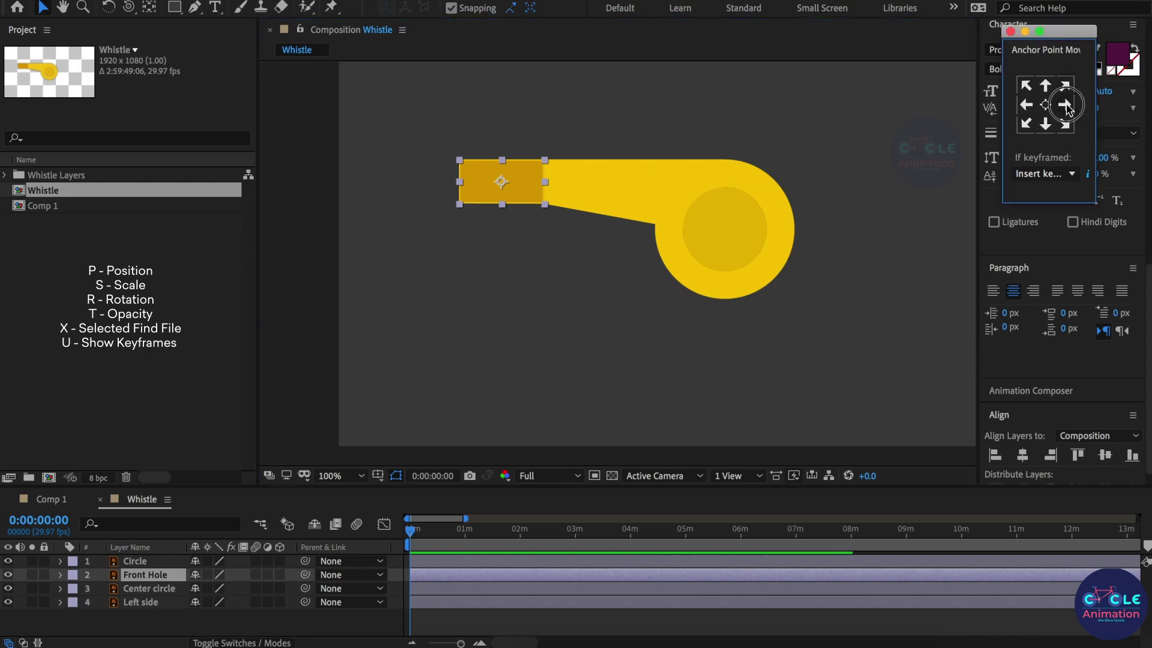
drag(574, 287, 547, 324)
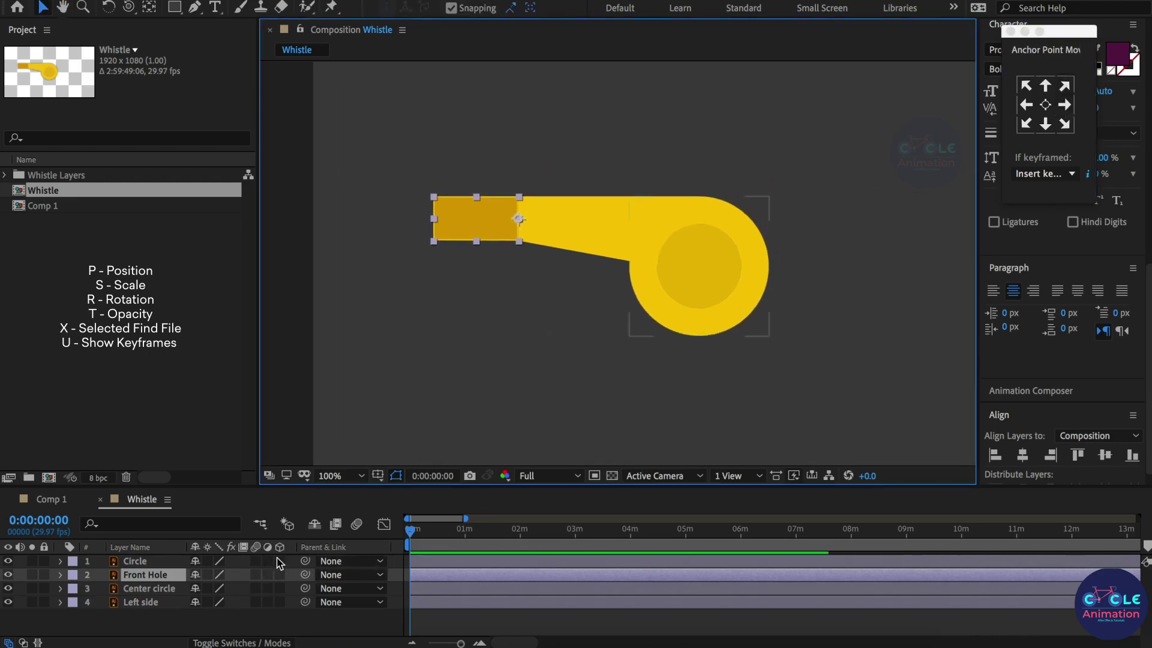
click(695, 329)
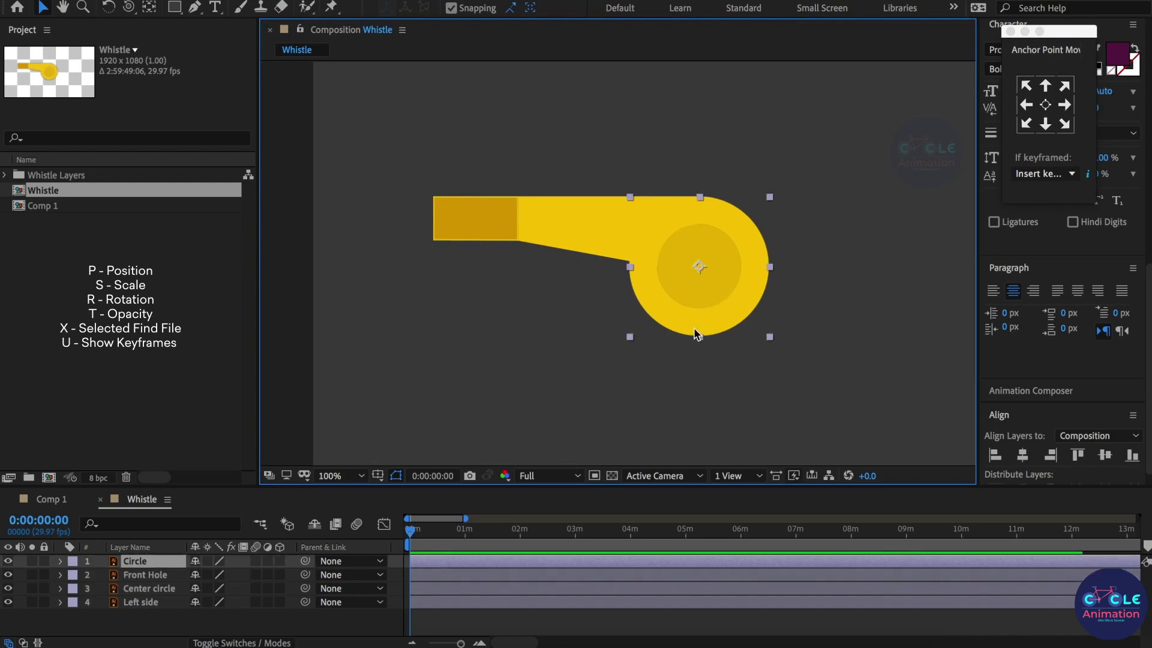
Create a Circle Outlines shape layer from the Circle vector layer.
right_click(174, 558)
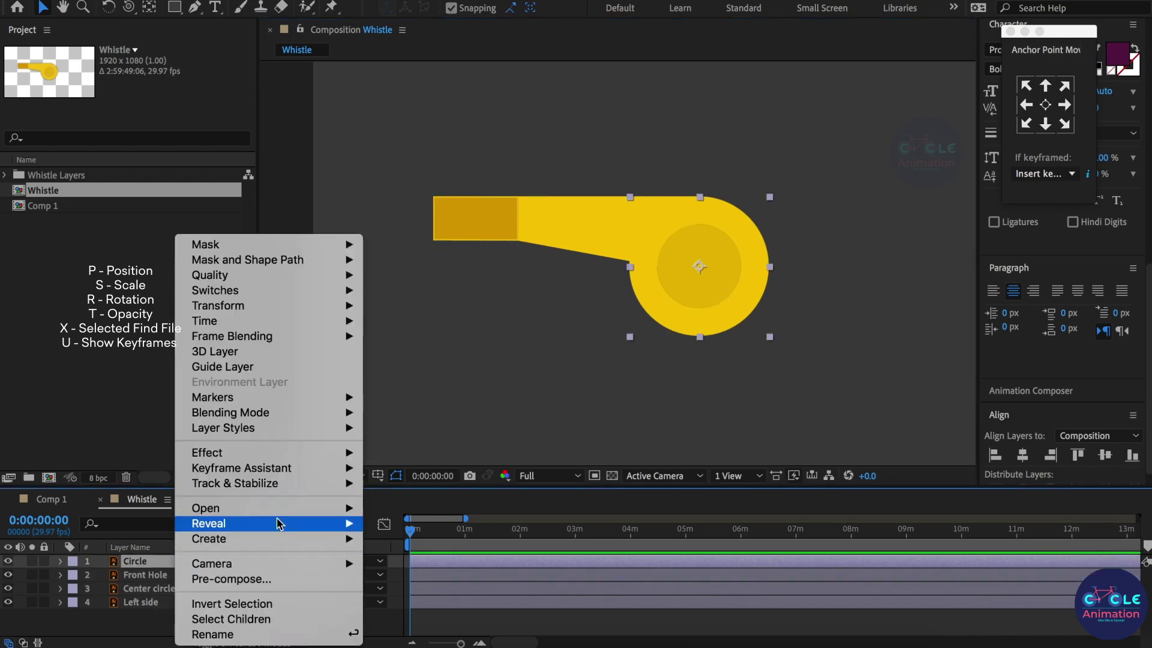
mouse_move(282, 538)
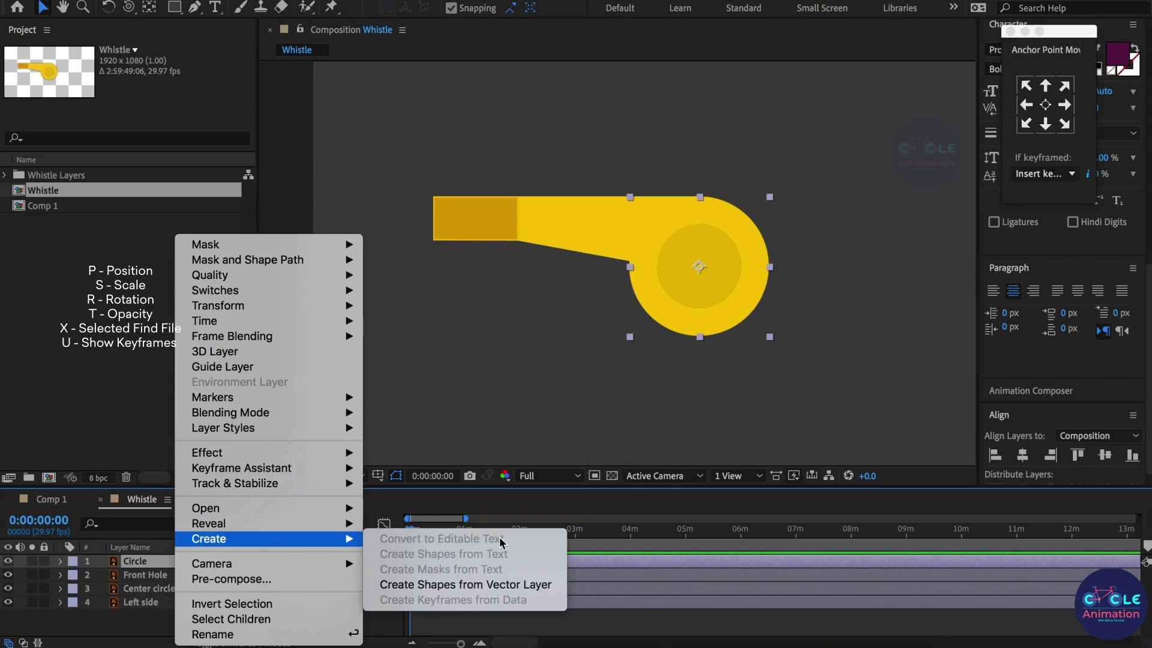
click(489, 582)
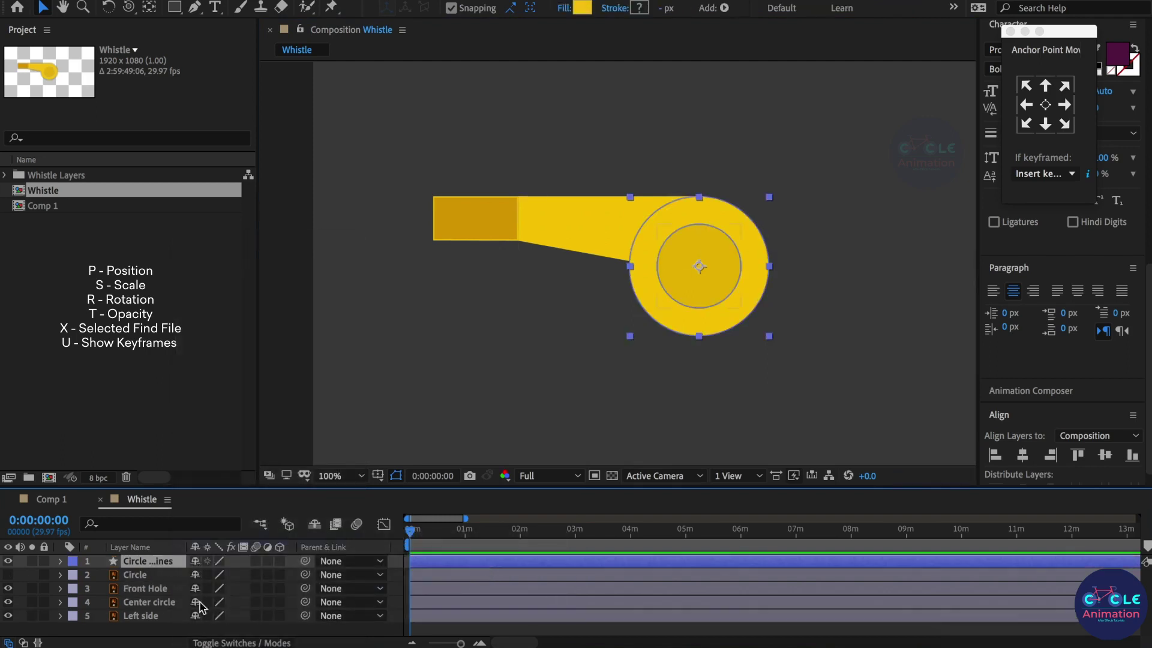
Inspect Circle Outlines' Group 1, toggling Path 1 (the inner circle) off and back on.
click(60, 561)
click(74, 576)
scroll(81, 579, down, 1)
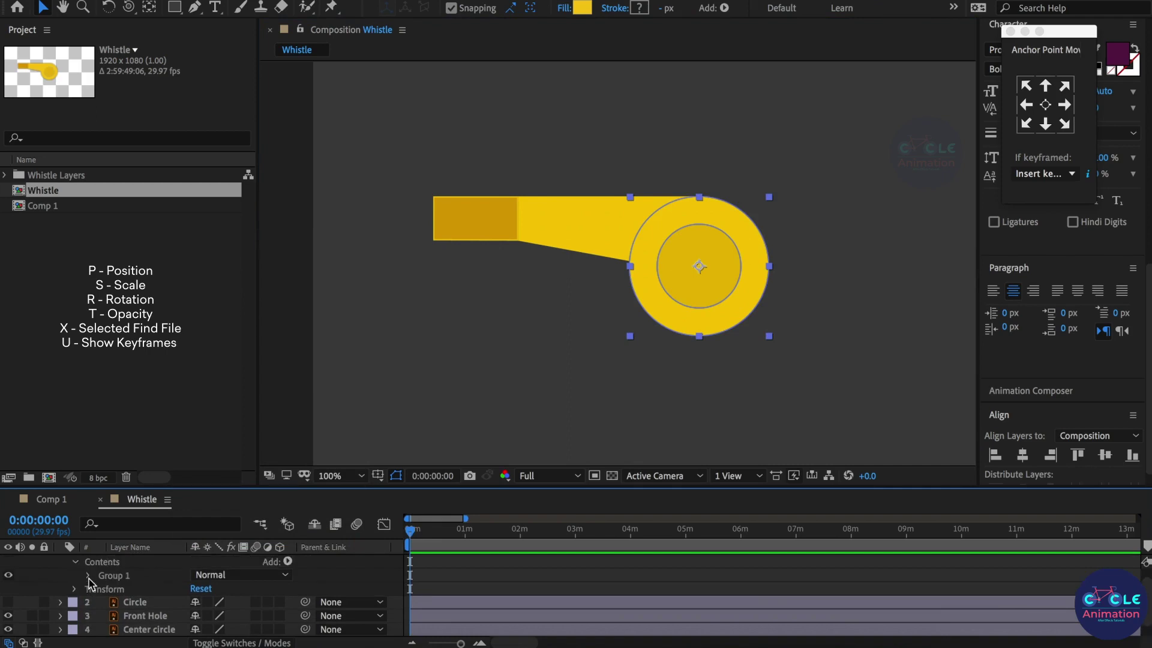
click(89, 577)
scroll(91, 580, down, 1)
scroll(96, 582, up, 2)
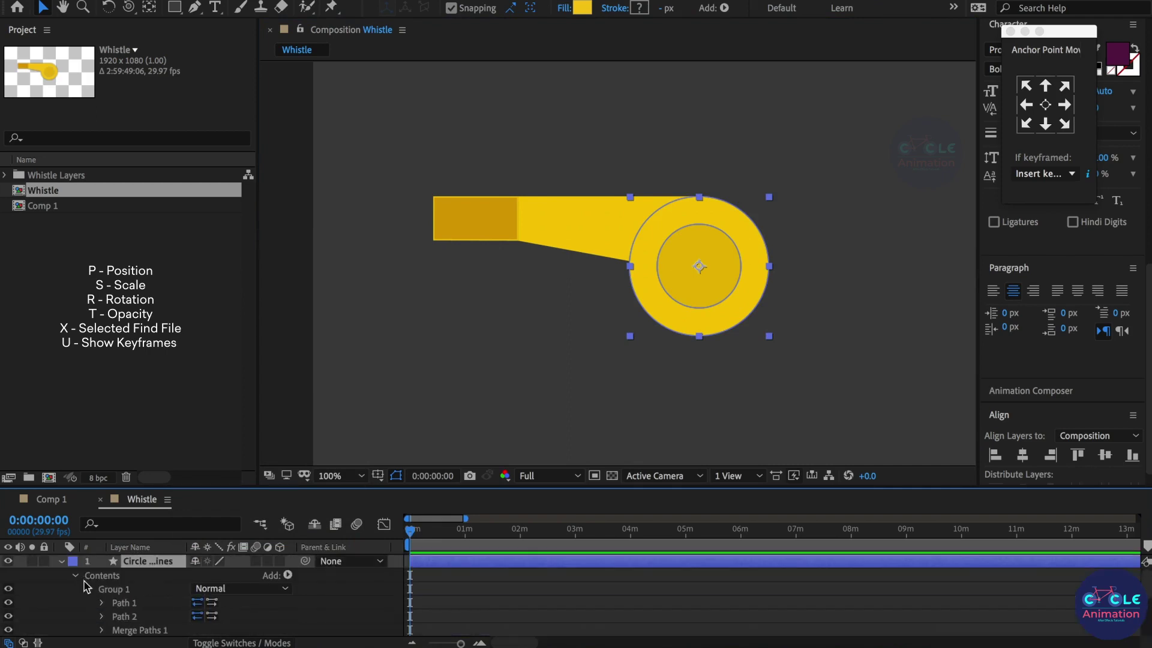
click(114, 602)
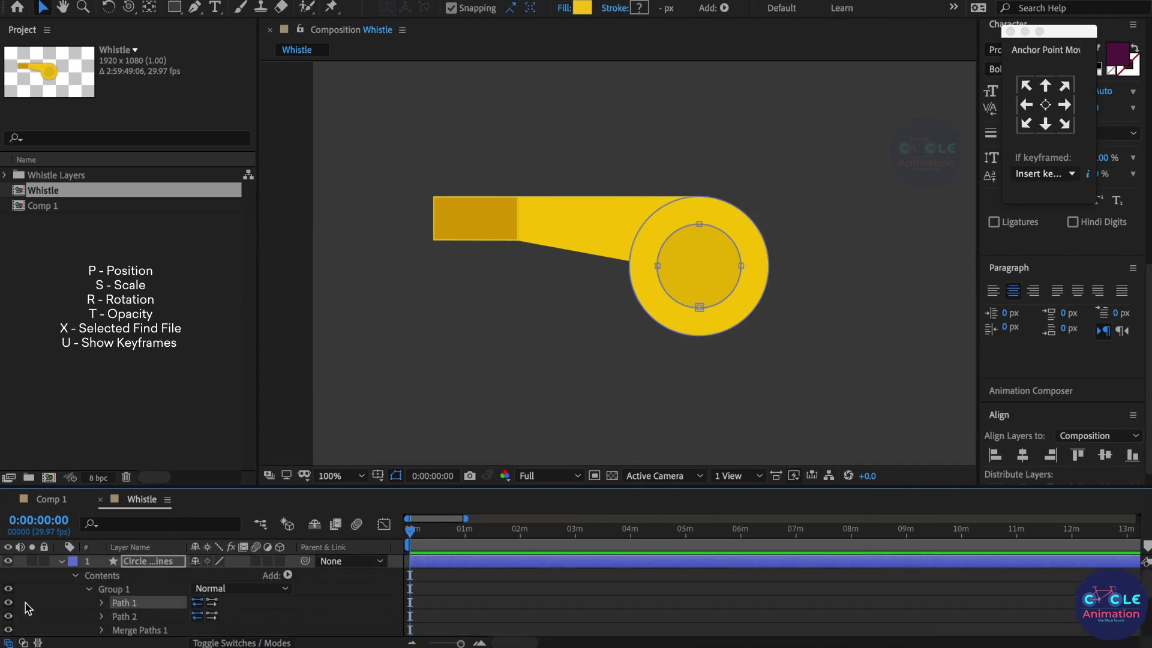
click(9, 603)
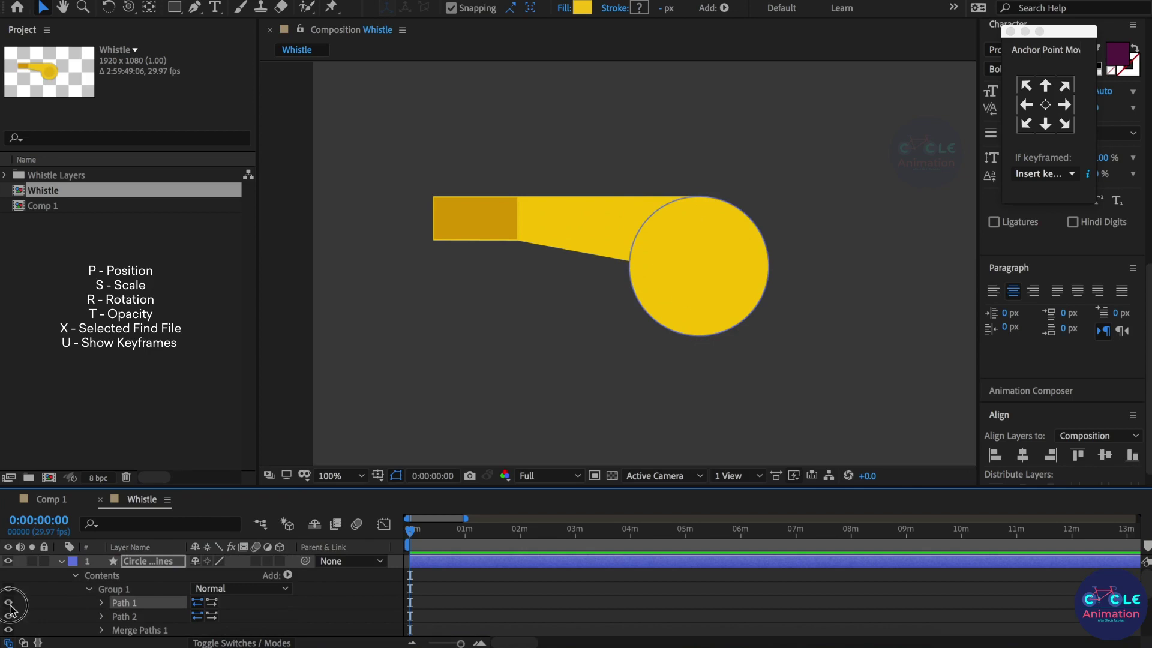
click(9, 603)
click(63, 562)
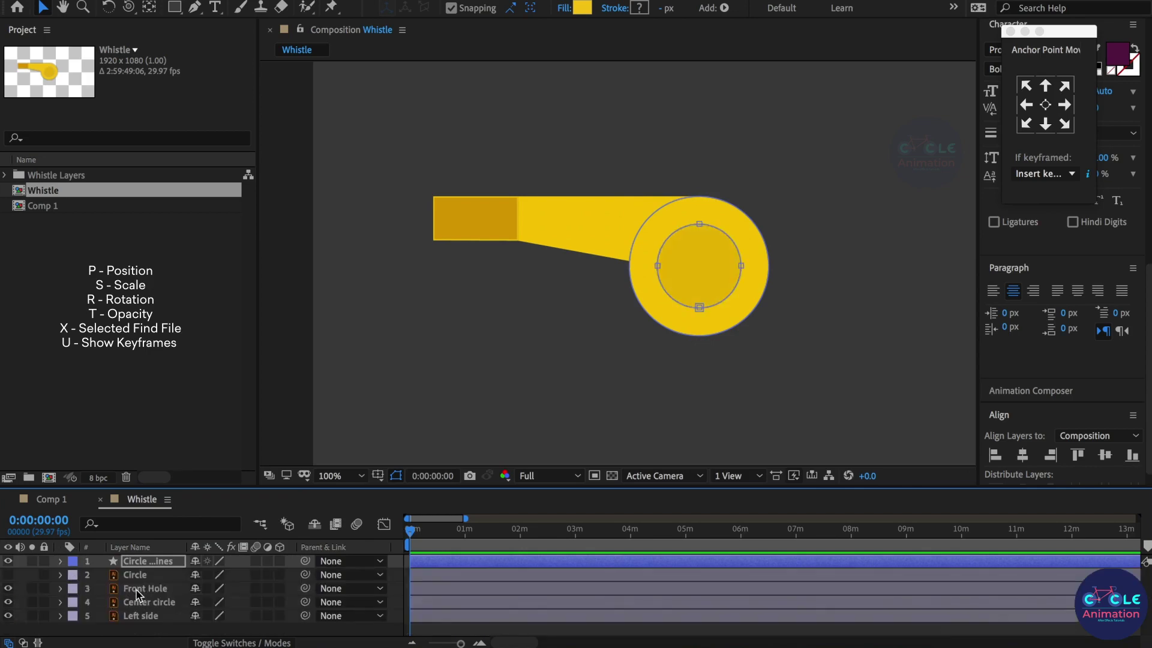
click(138, 591)
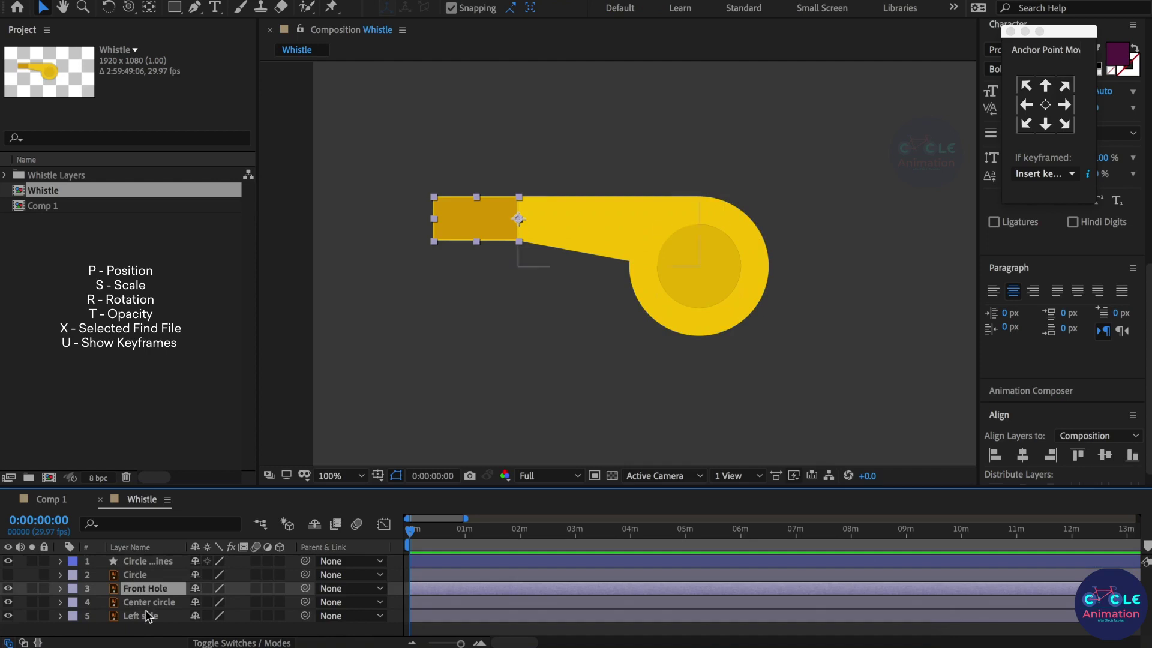
Hide the Center circle layer and select each whistle layer in turn to inspect it.
click(142, 603)
click(8, 603)
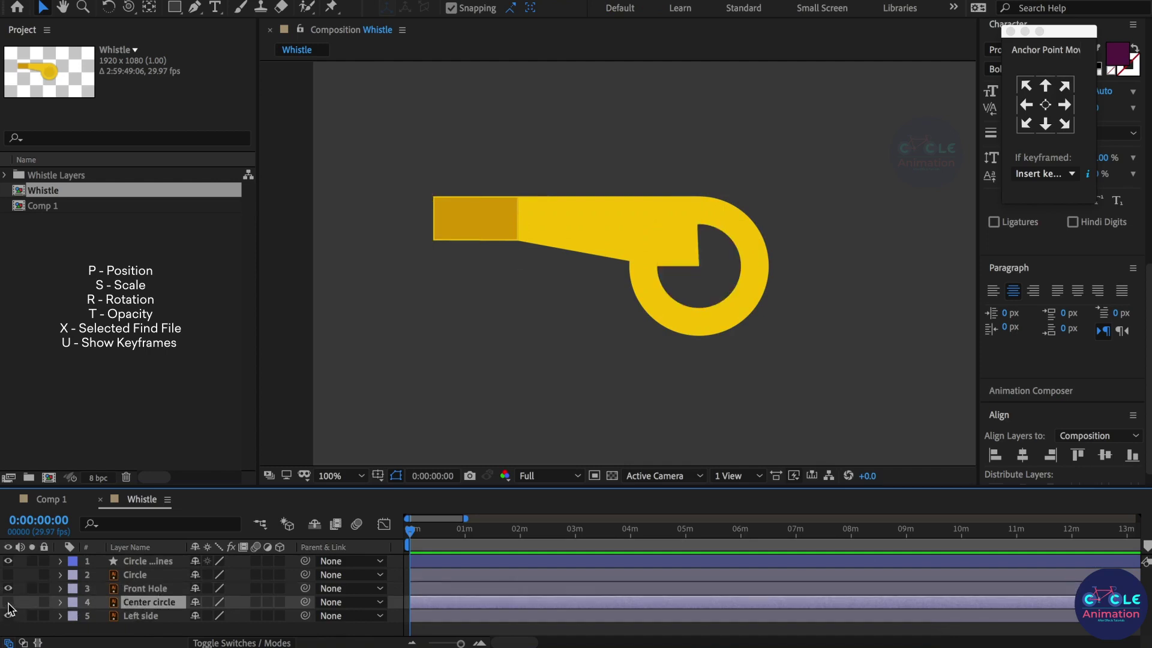
click(122, 562)
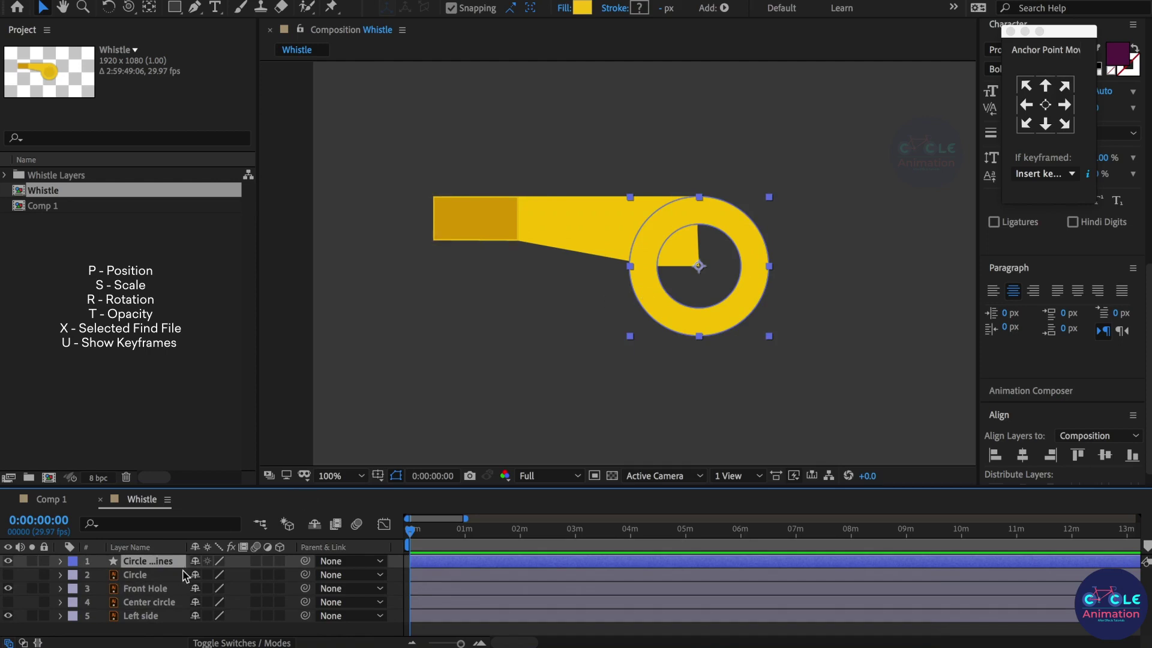
click(489, 226)
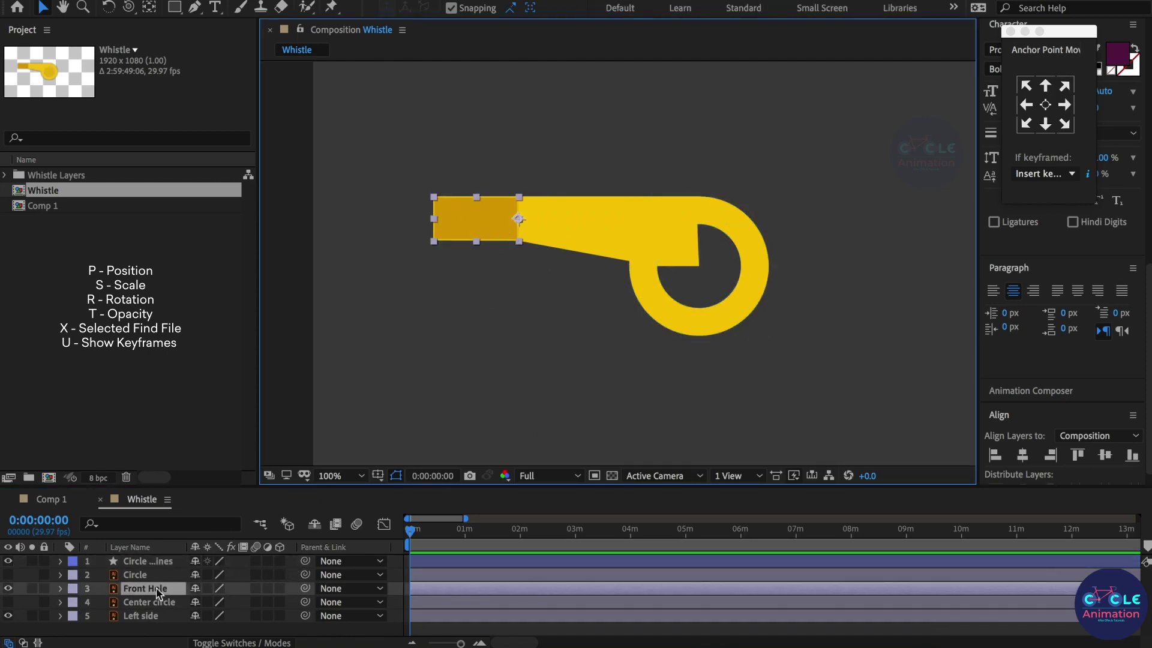
click(158, 576)
click(556, 228)
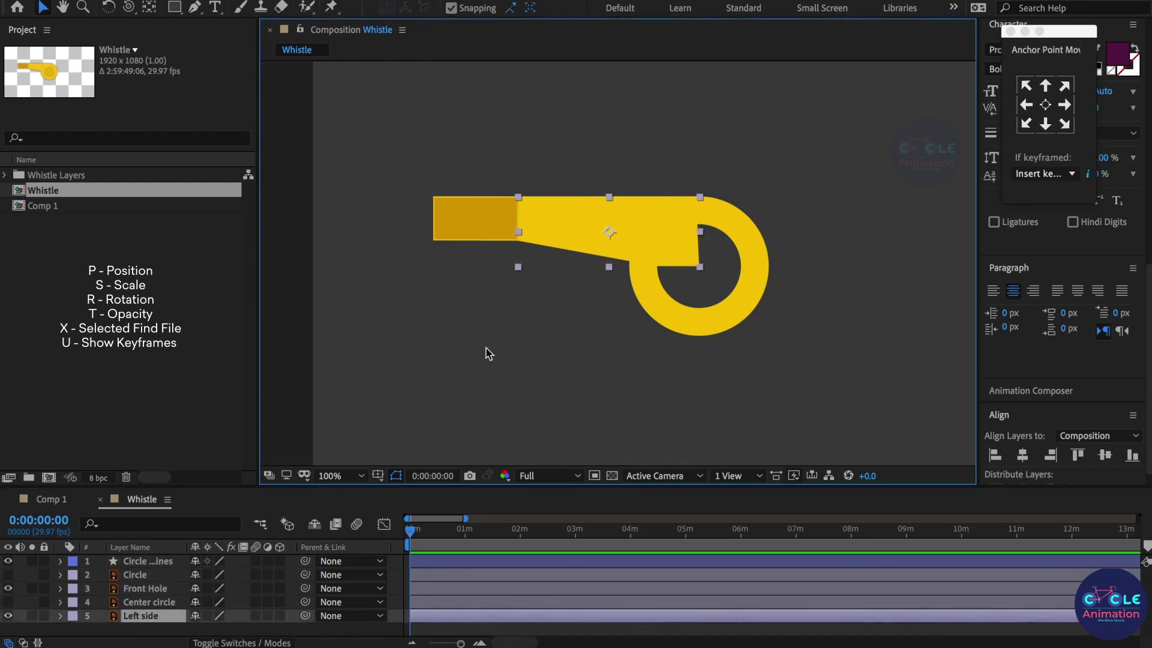
Convert Left side into a Left side Outlines shape layer and delete the original Left side layer.
right_click(153, 617)
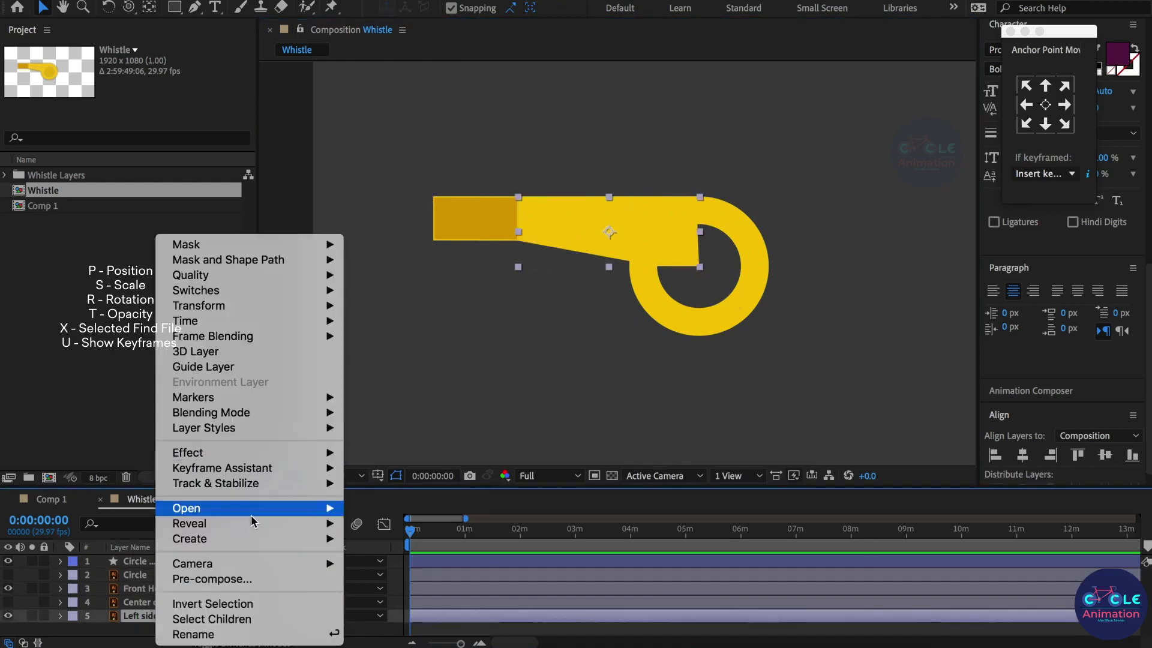
mouse_move(258, 561)
mouse_move(252, 539)
click(408, 584)
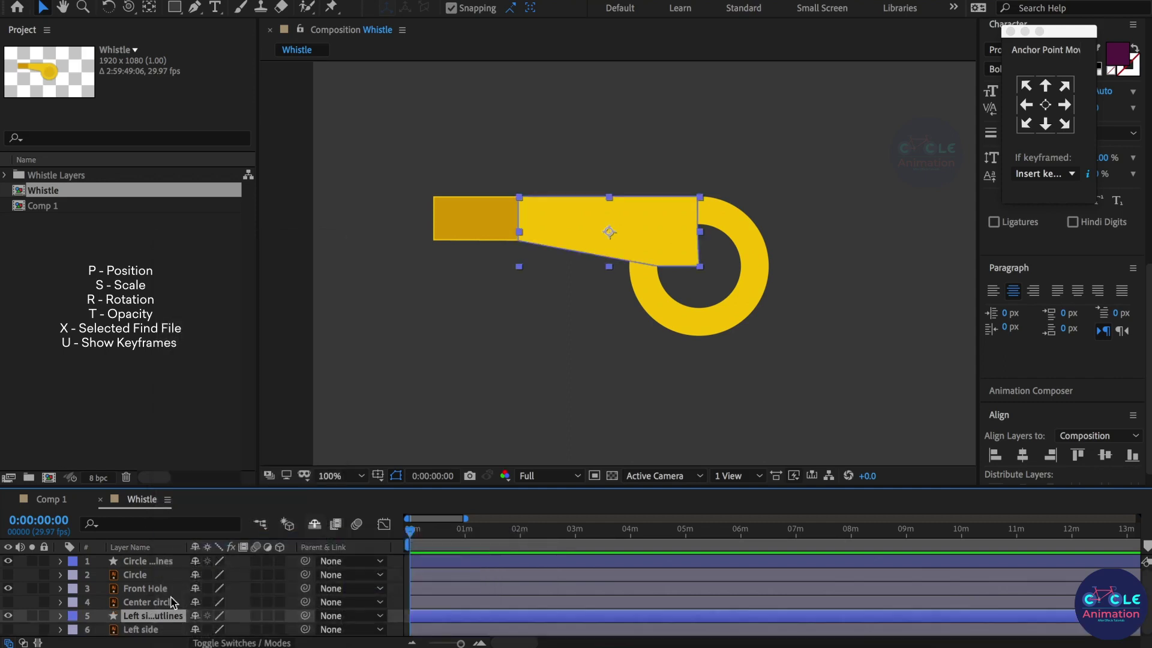
click(150, 630)
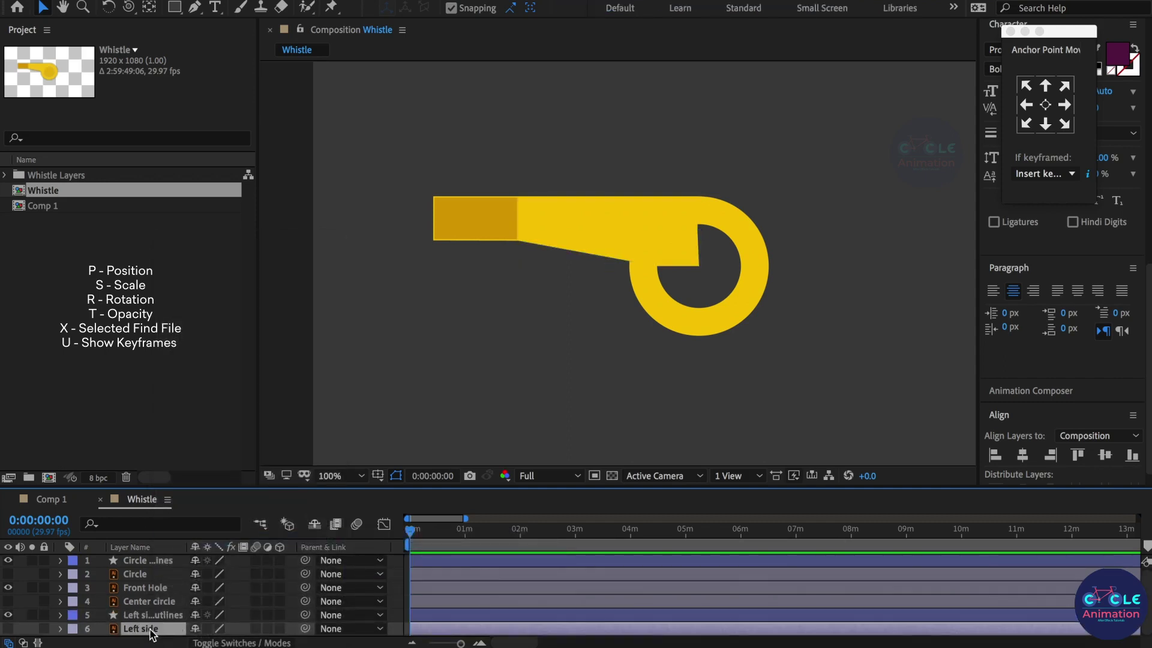
key(Delete)
click(160, 617)
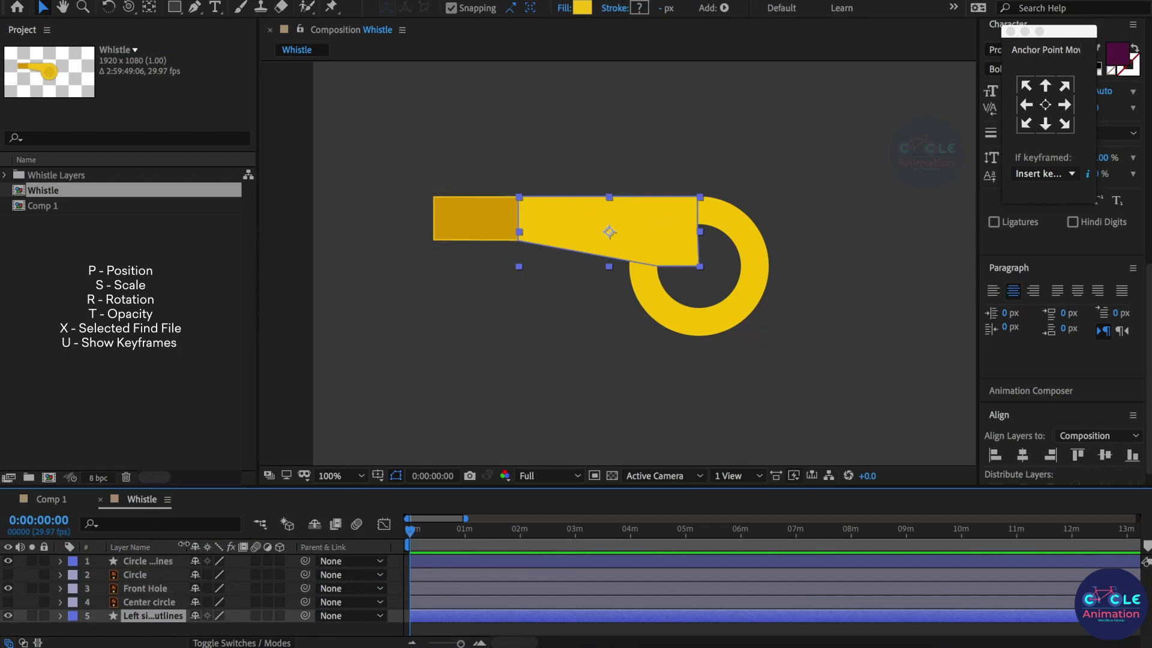
Widen the layer name column, show Front Hole, and delete the unneeded Circle layer.
drag(186, 547, 245, 548)
click(184, 578)
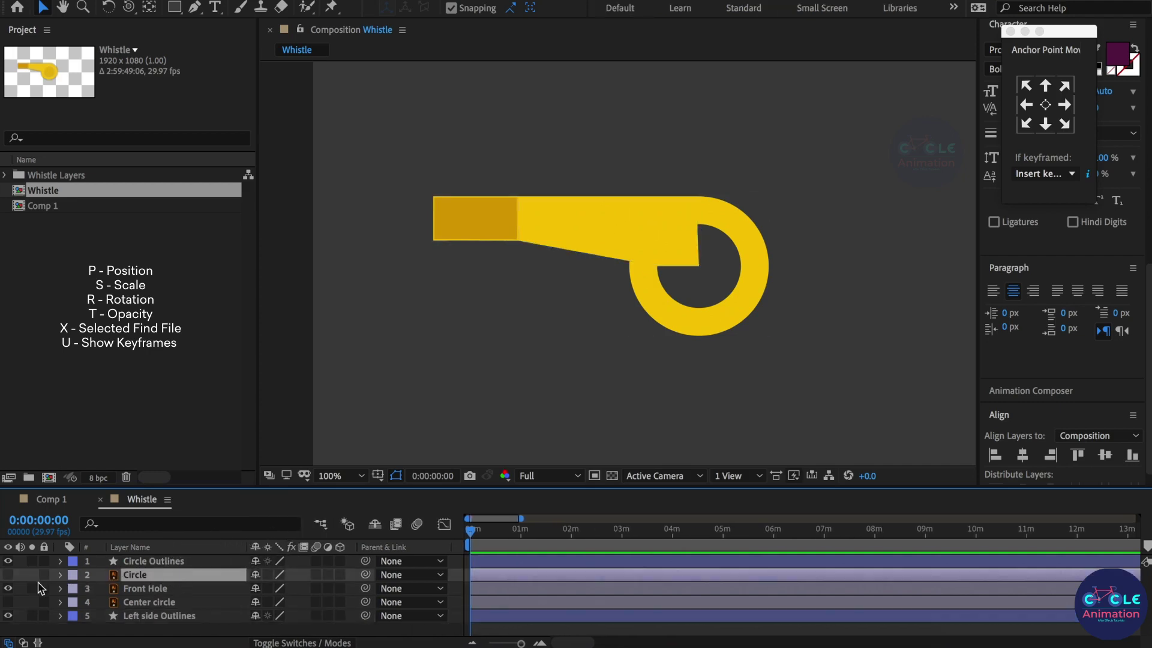
click(8, 576)
click(8, 588)
click(8, 575)
key(Delete)
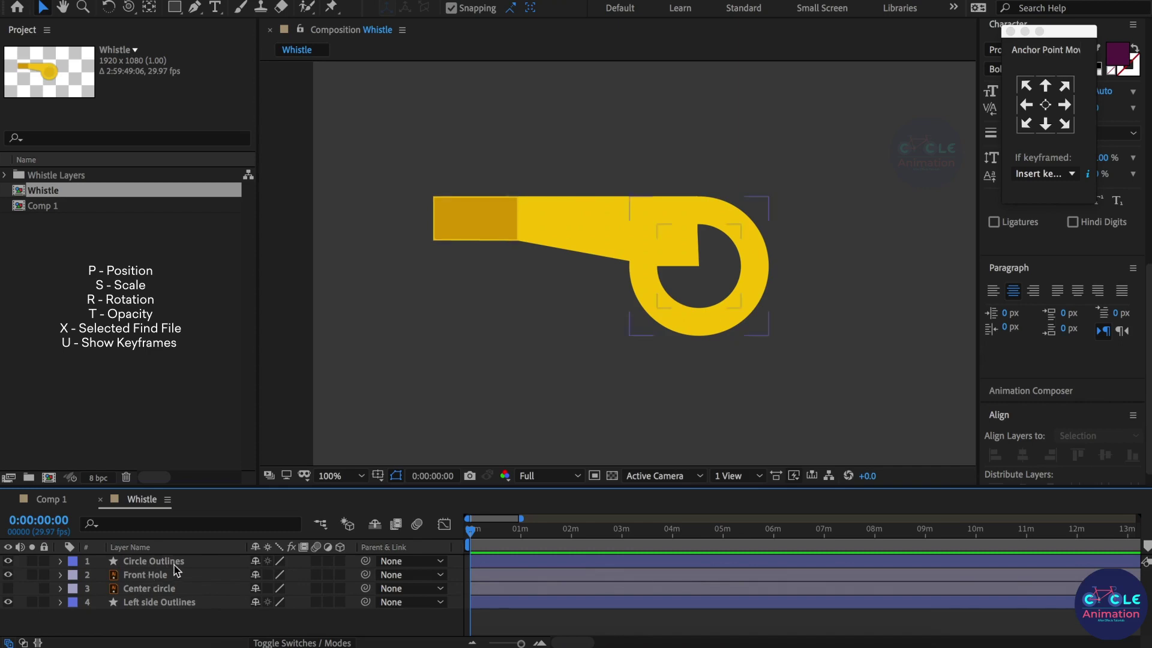
Enable the 3D Layer switch on all four whistle layers.
click(172, 579)
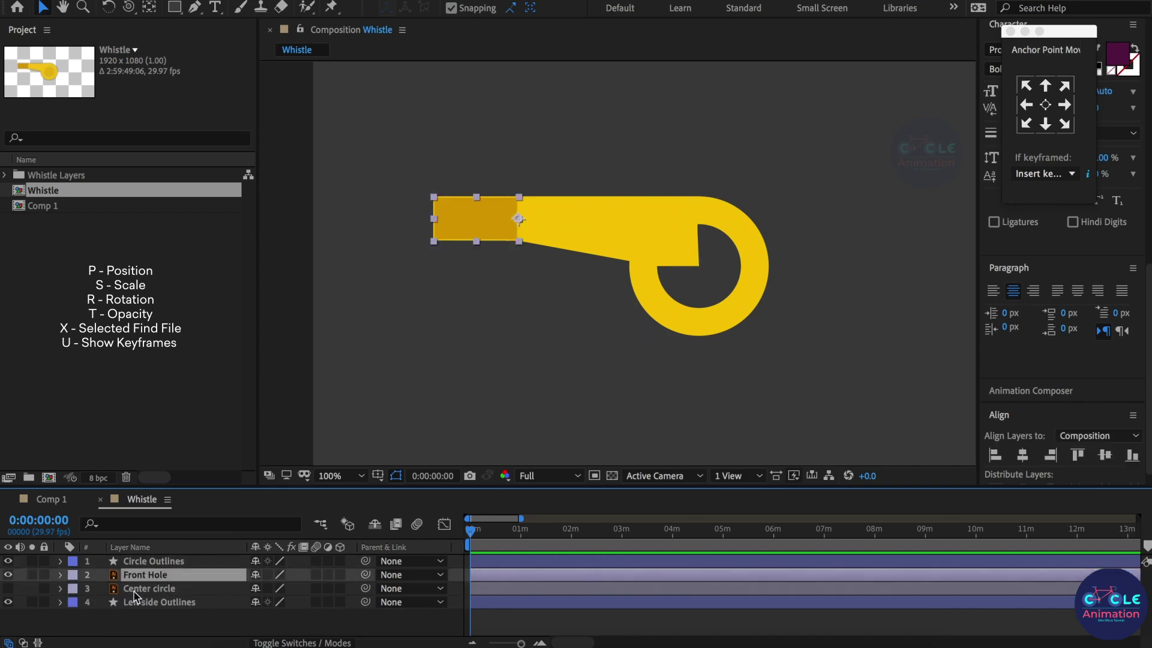
click(147, 589)
click(155, 578)
drag(339, 561, 341, 603)
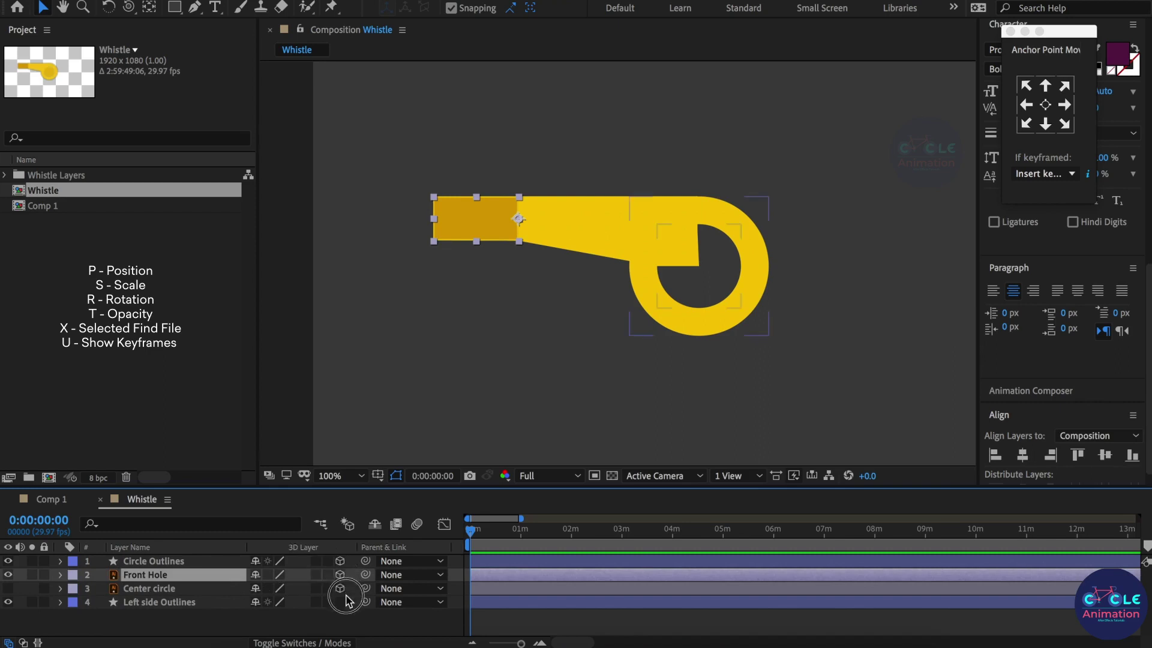
Show Front Hole's rotation properties and switch the viewer to a 2 Views Top layout.
click(131, 635)
click(157, 576)
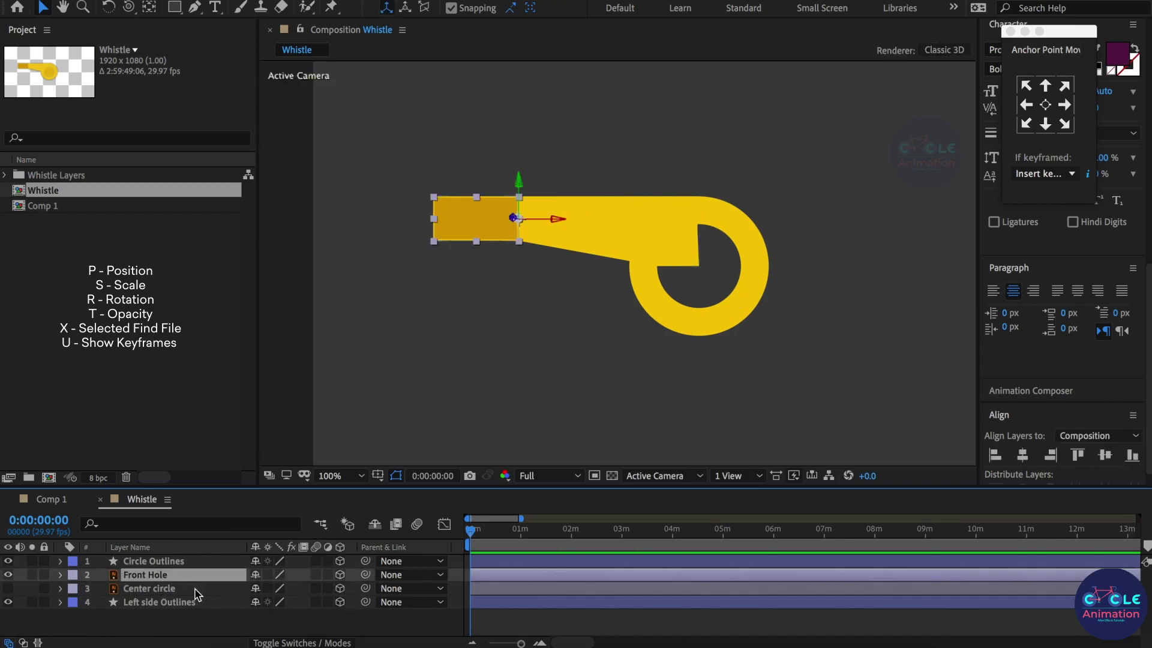
key(r)
click(735, 475)
click(729, 507)
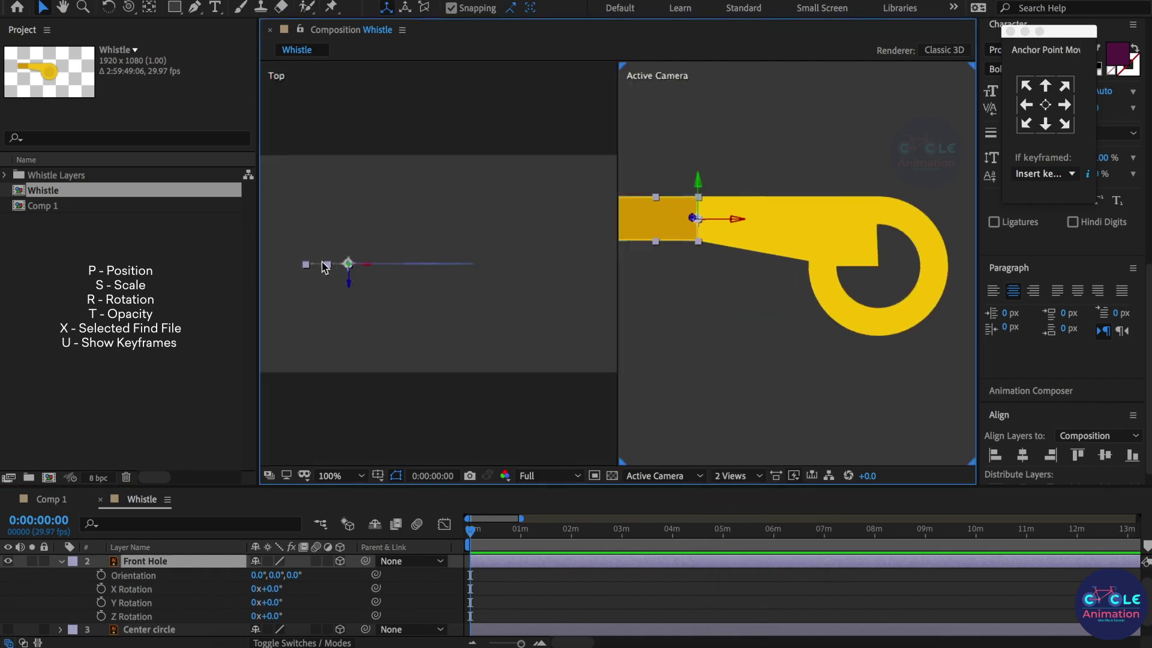
Set Front Hole's Y Rotation to 90° in the Top view.
click(497, 353)
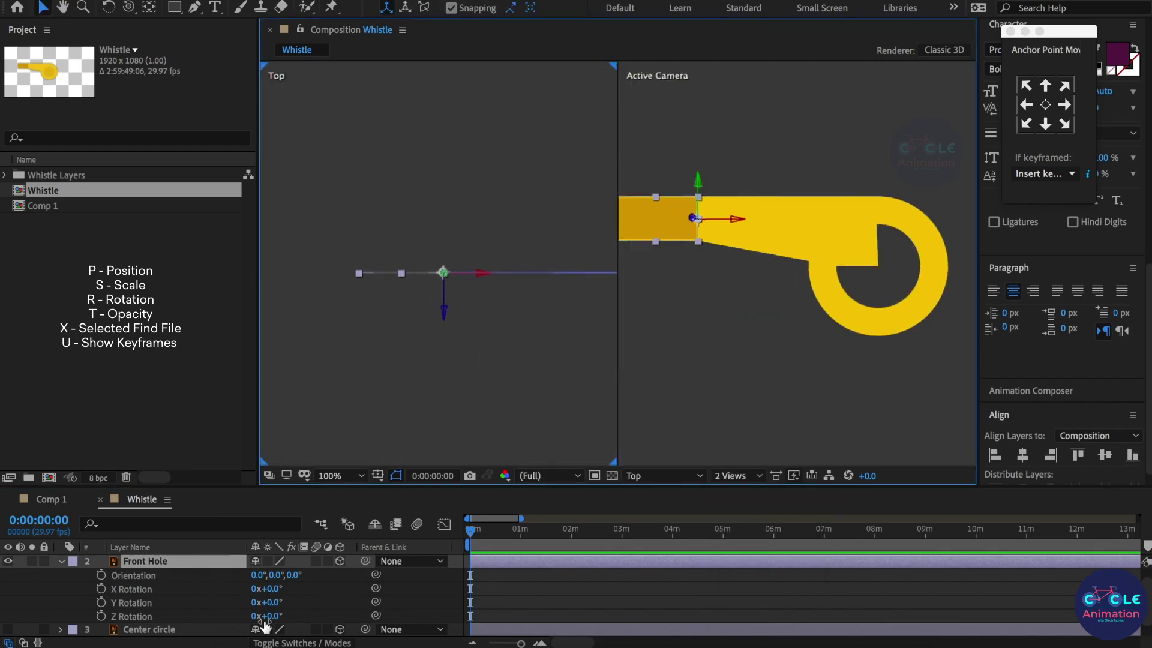
drag(273, 603, 297, 603)
click(271, 603)
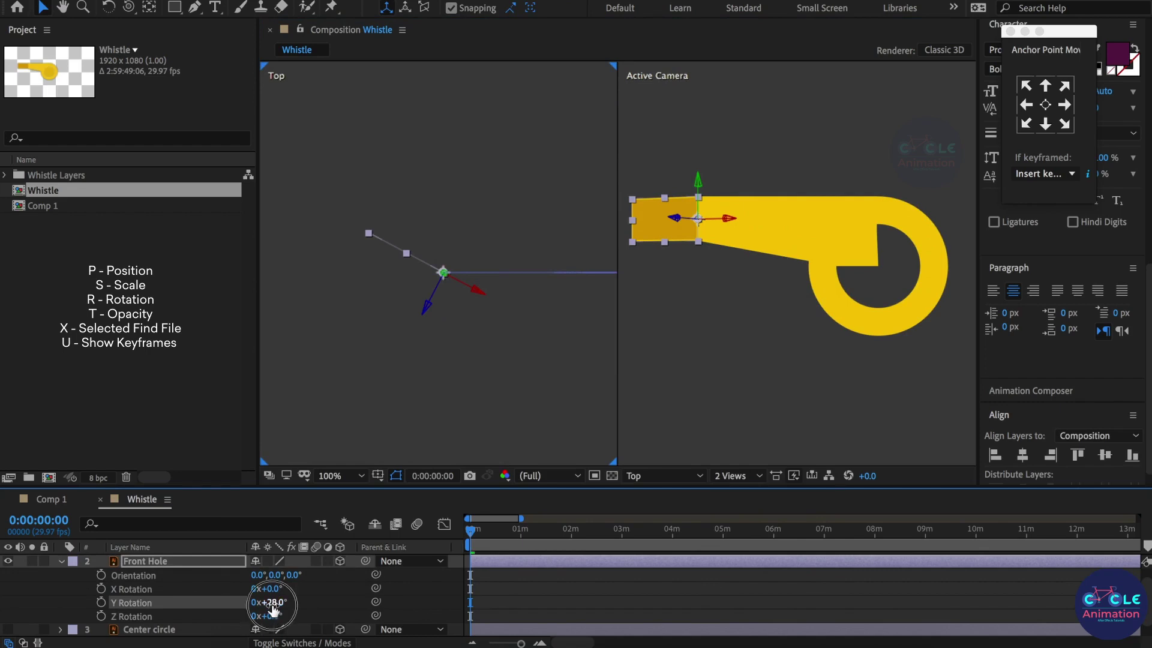
text(90)
key(Return)
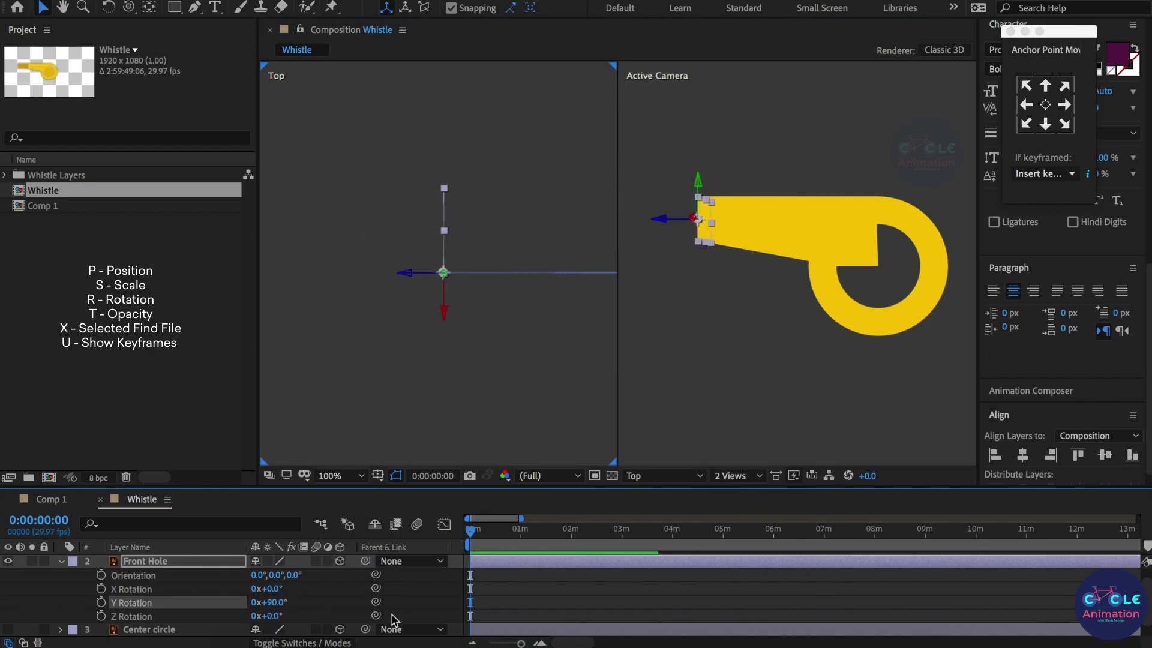
click(707, 418)
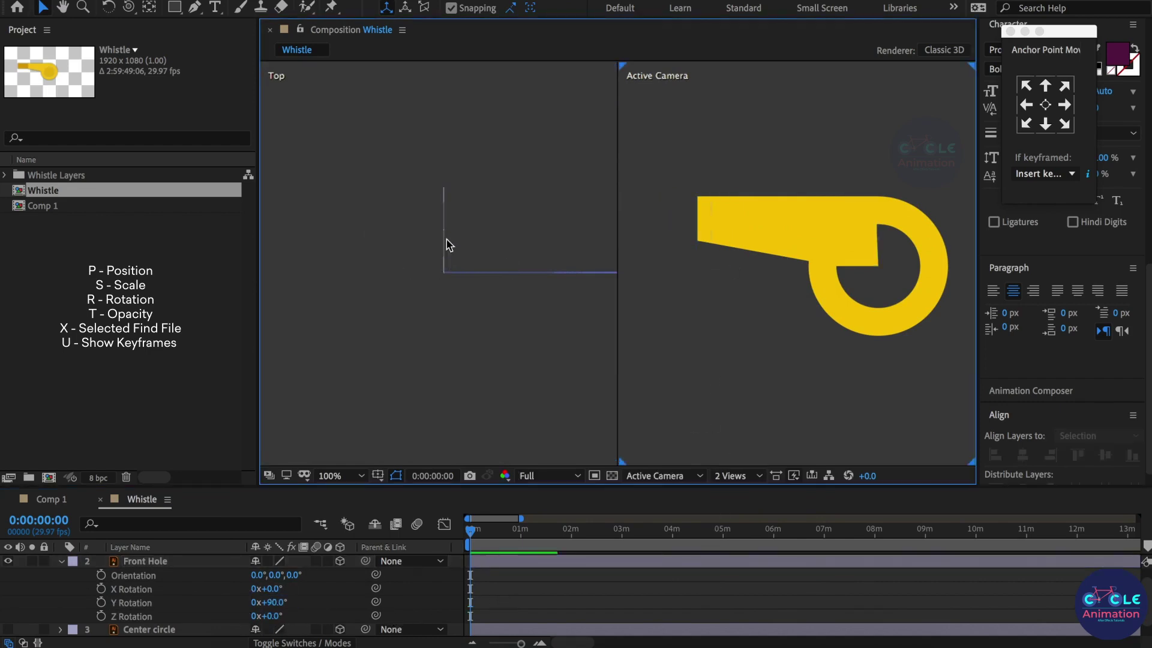
Show rulers and pull a horizontal guide into the Top view.
key(h)
mouse_move(479, 327)
mouse_down()
mouse_move(358, 369)
mouse_move(336, 390)
mouse_up()
key(v)
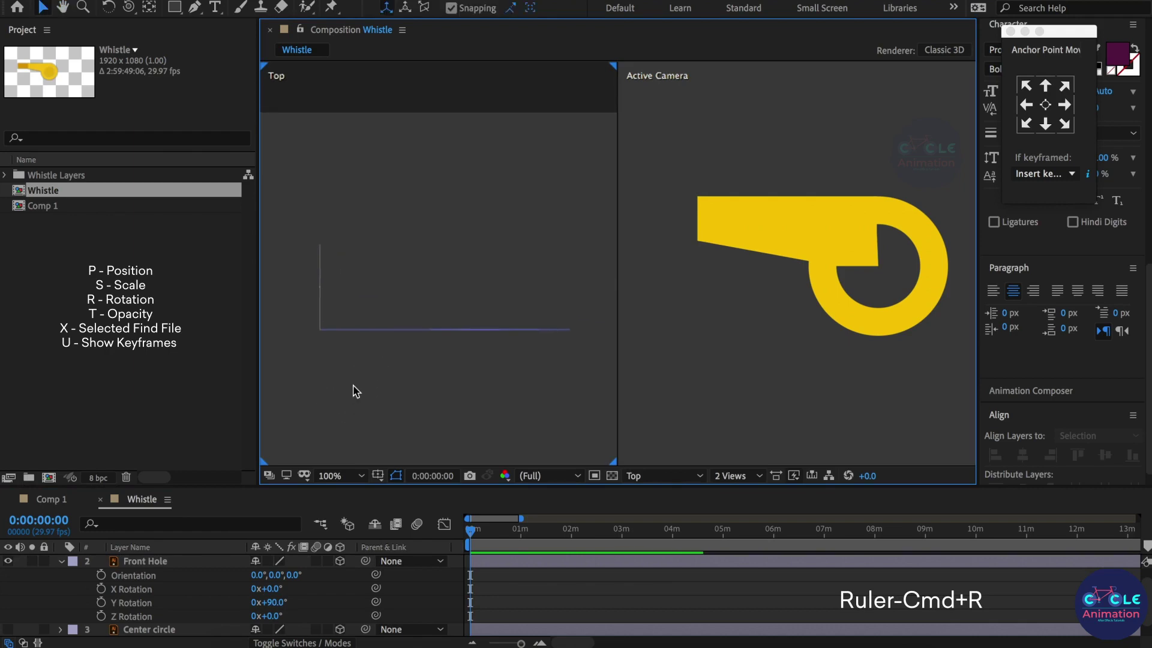
key(ctrl+r)
scroll(294, 277, up, 1)
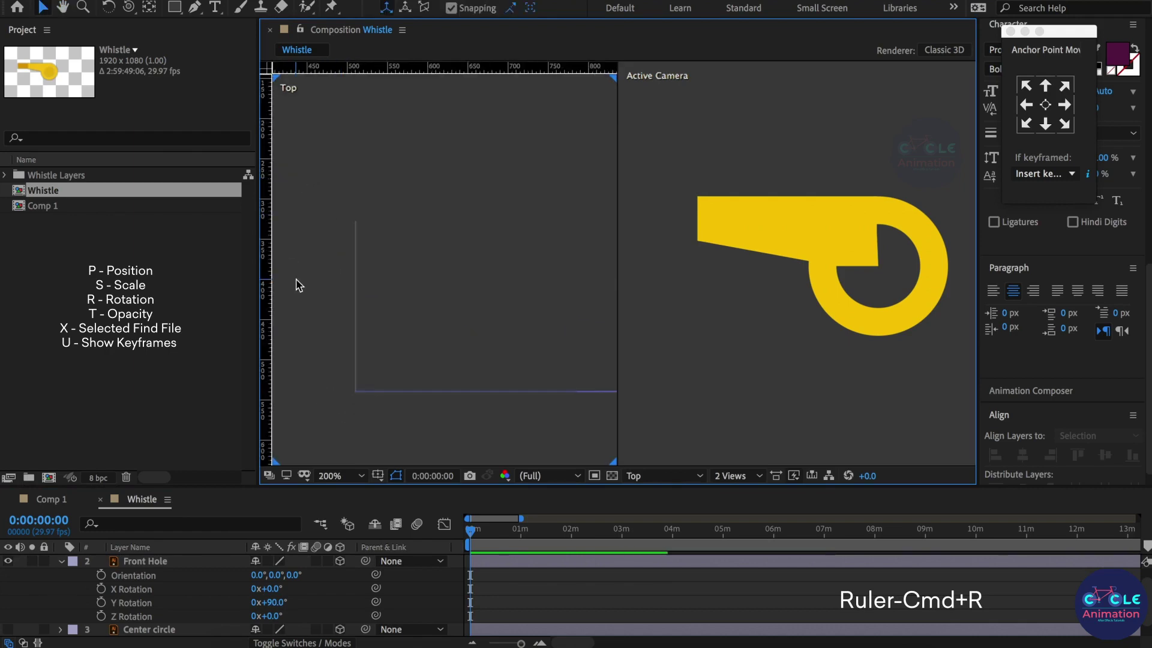
drag(401, 69, 424, 220)
scroll(360, 240, up, 1)
scroll(370, 239, up, 2)
scroll(366, 180, up, 1)
drag(374, 160, 378, 175)
Add a second horizontal guide in the Top view.
scroll(378, 192, down, 1)
mouse_move(419, 285)
mouse_down()
mouse_move(424, 220)
mouse_move(462, 92)
mouse_up()
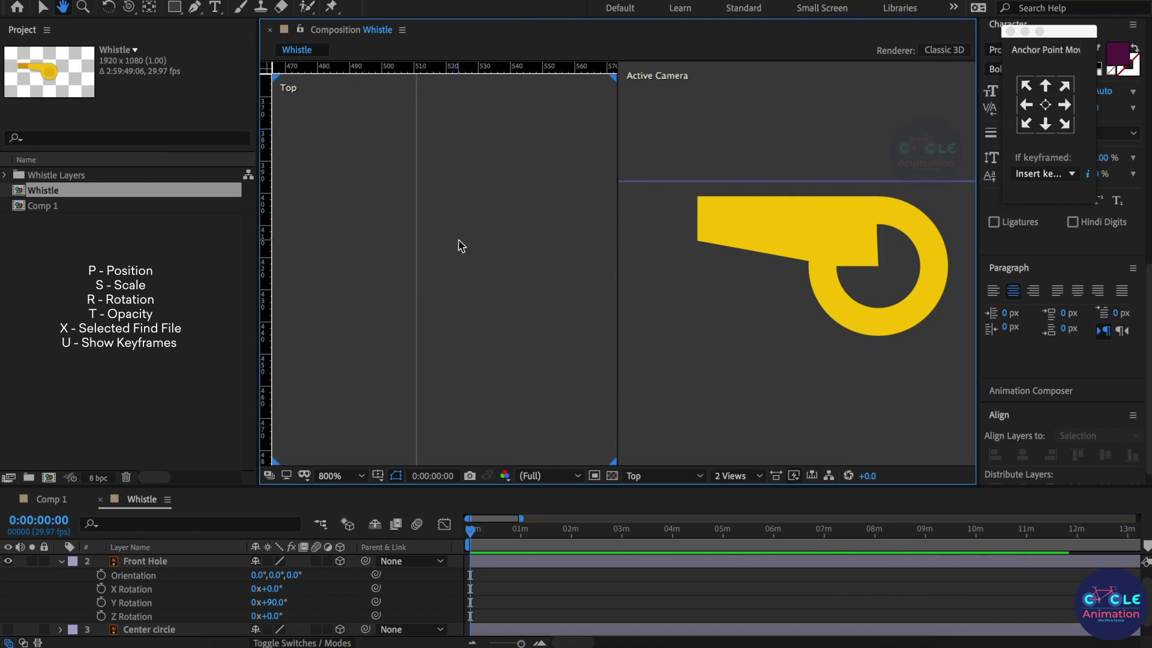
key(v)
scroll(424, 255, down, 1)
drag(454, 72, 458, 445)
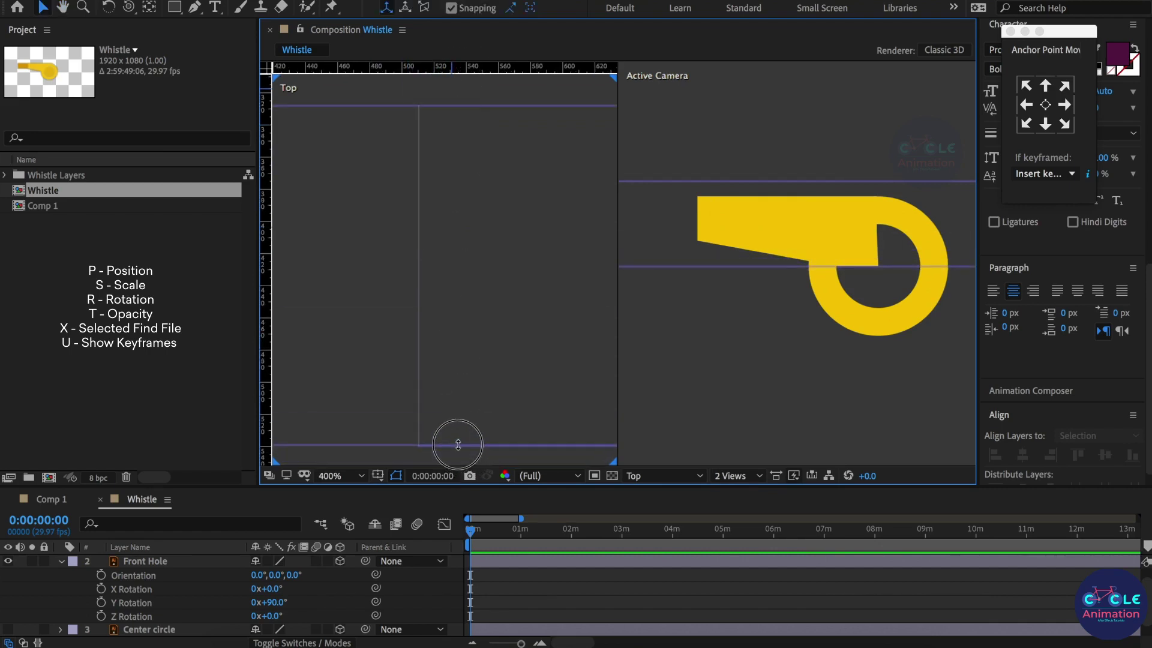
scroll(414, 453, up, 1)
scroll(443, 444, up, 1)
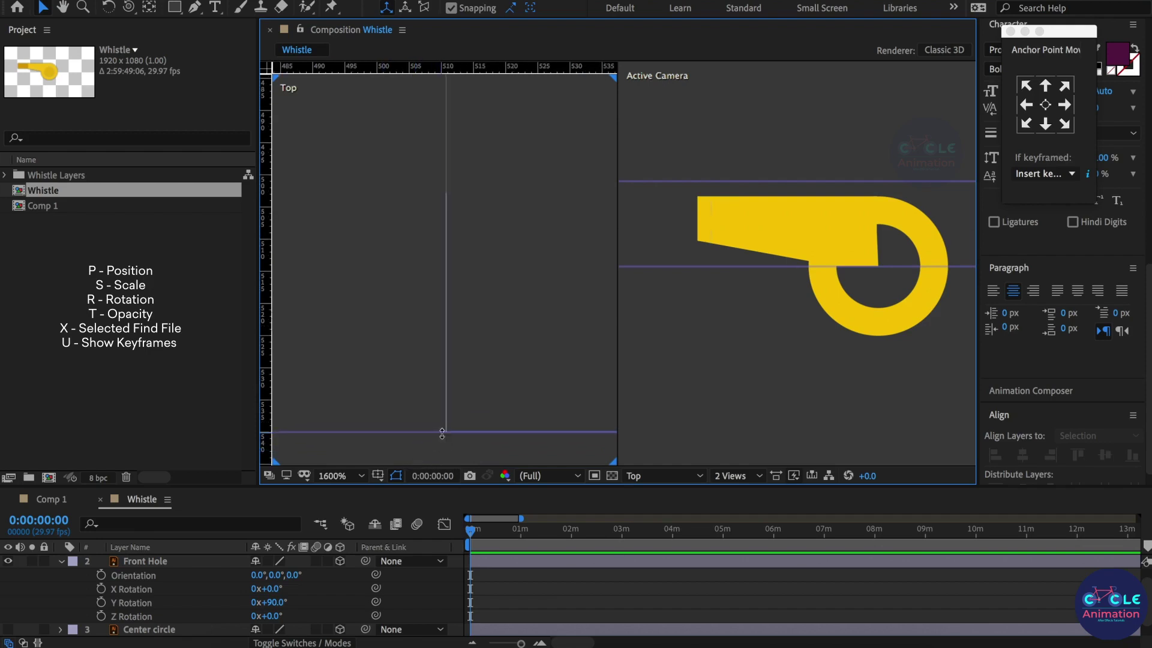
Check the whistle body and ring in the Top view, then return to a single camera view.
click(429, 443)
scroll(445, 425, down, 2)
scroll(414, 386, down, 2)
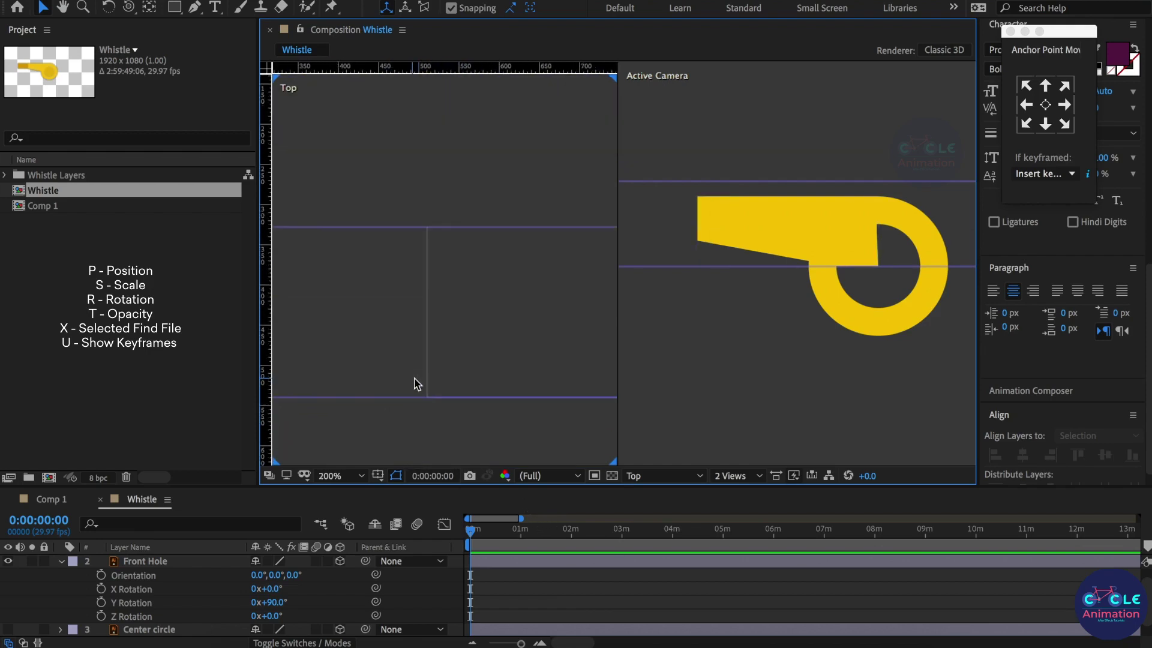
scroll(846, 332, down, 2)
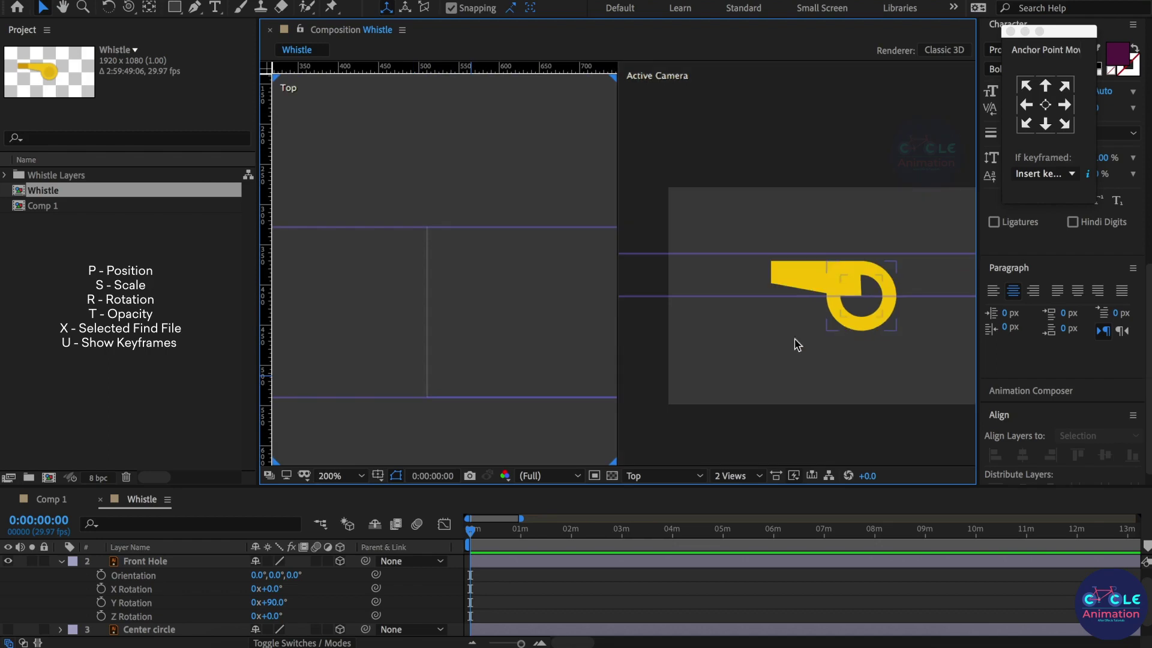
scroll(490, 331, down, 2)
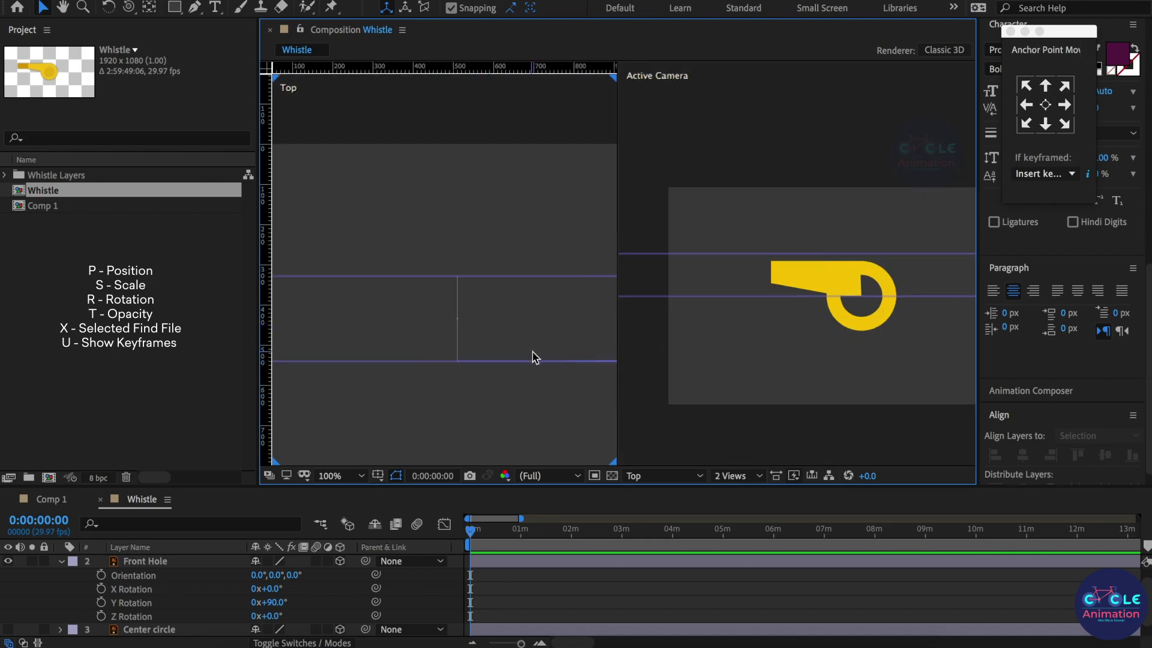
drag(531, 351, 430, 350)
scroll(373, 367, down, 1)
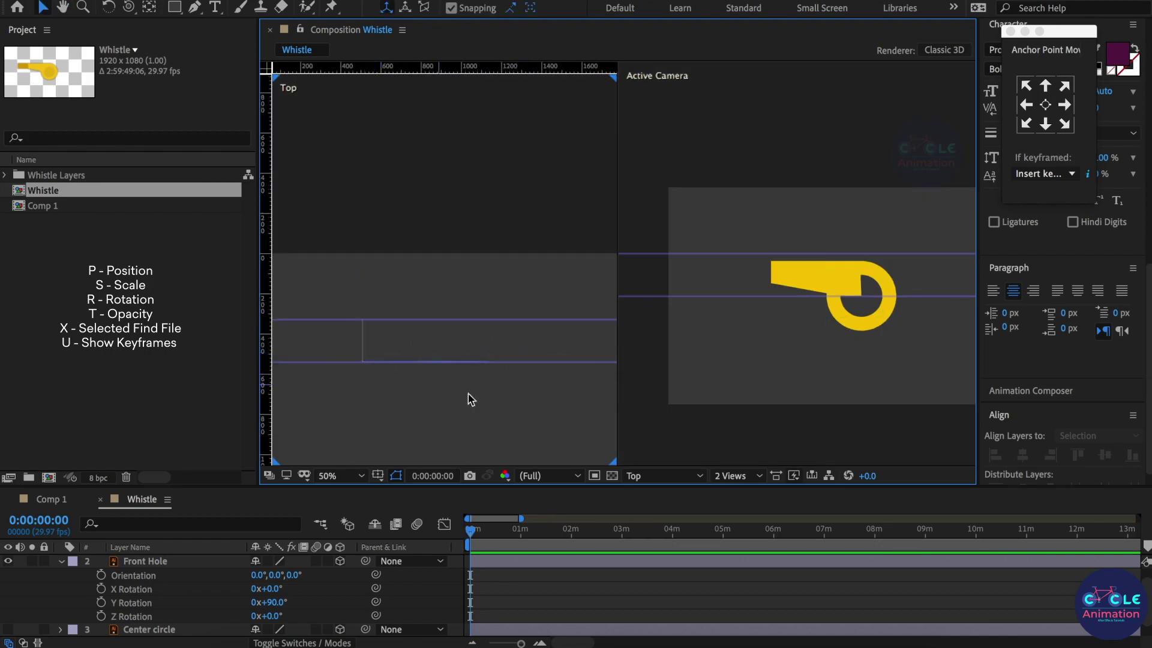
drag(470, 399, 458, 365)
click(877, 324)
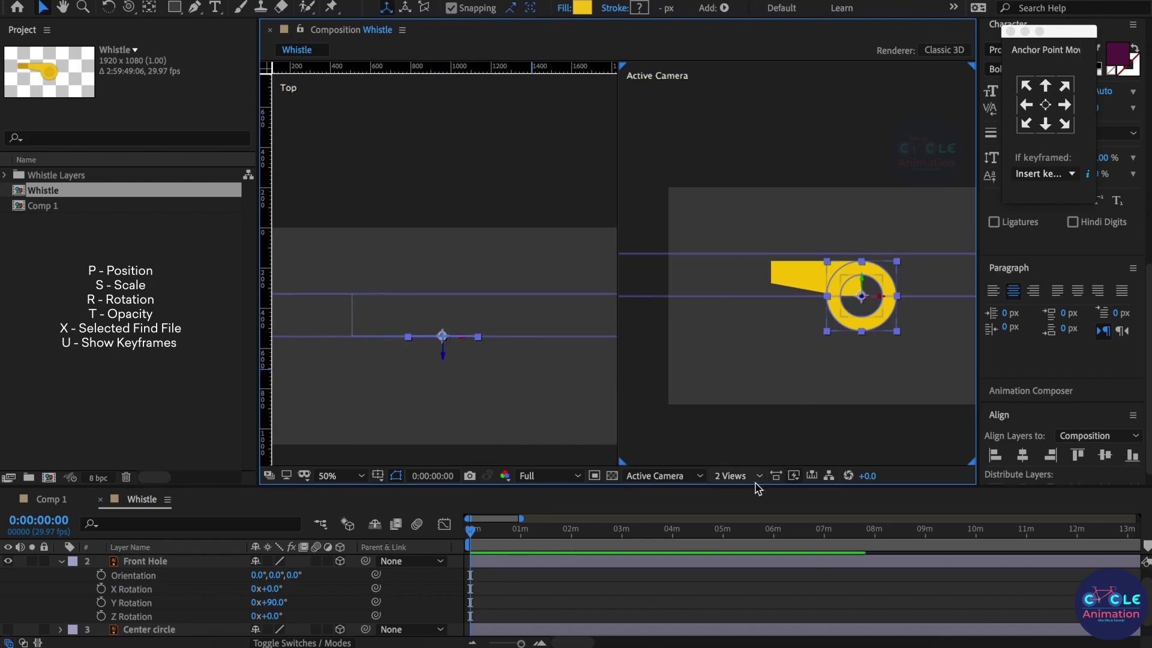
click(758, 464)
click(729, 476)
click(750, 489)
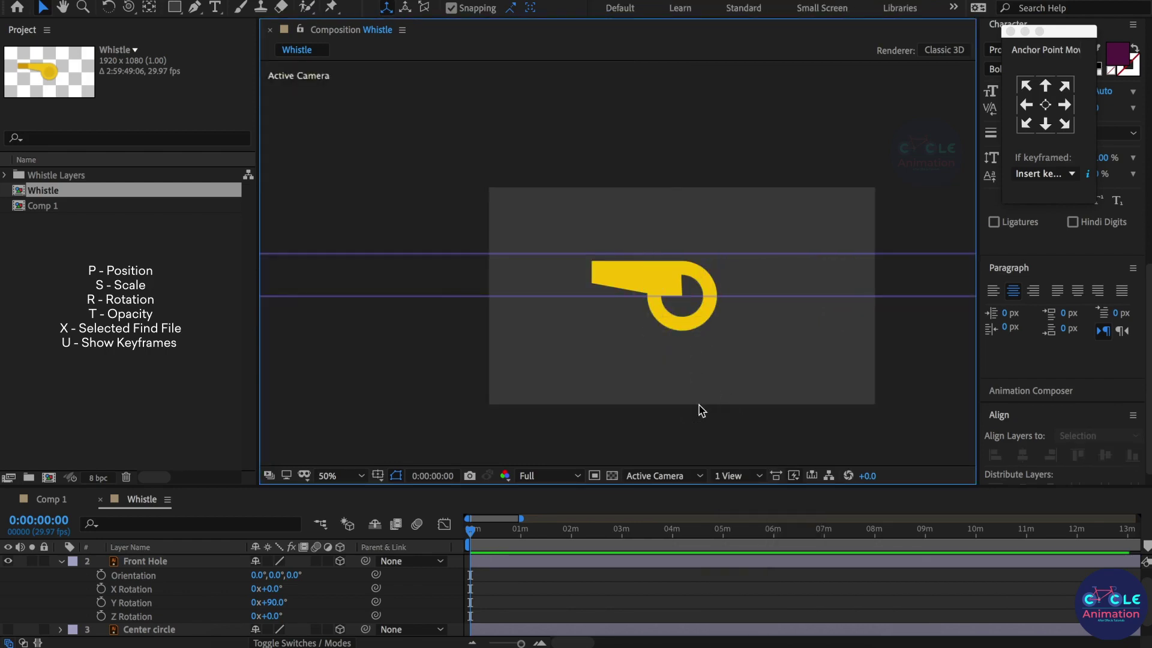
Switch the composition's 3D renderer to CINEMA 4D in Composition Settings.
key(super+k)
click(208, 112)
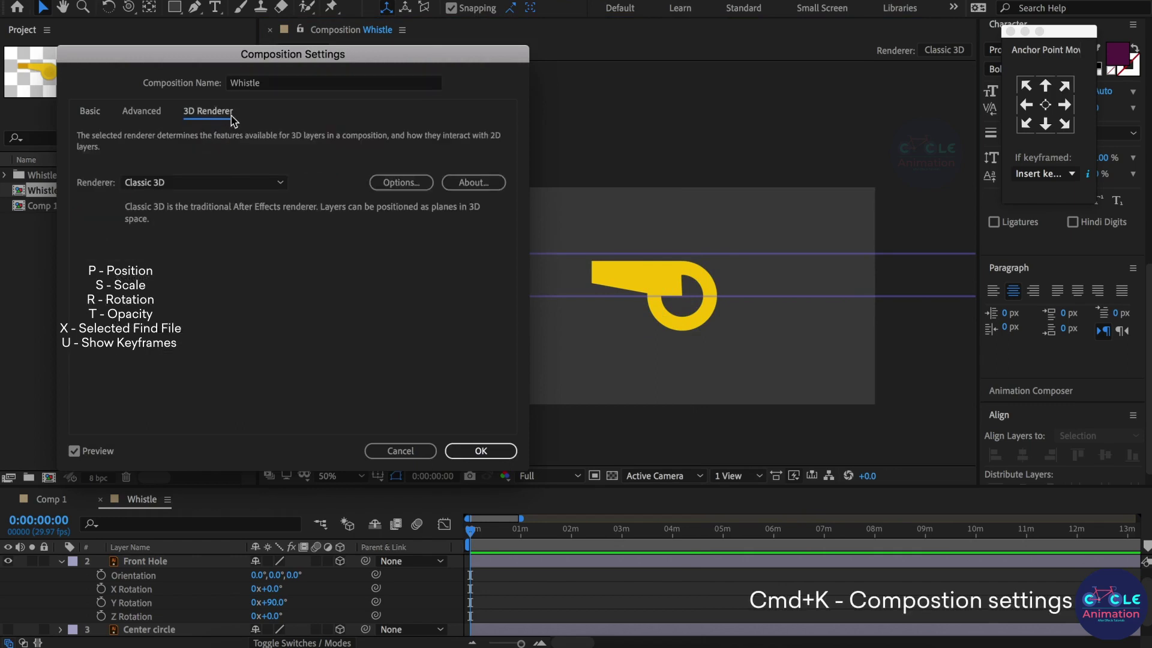
click(217, 180)
click(220, 217)
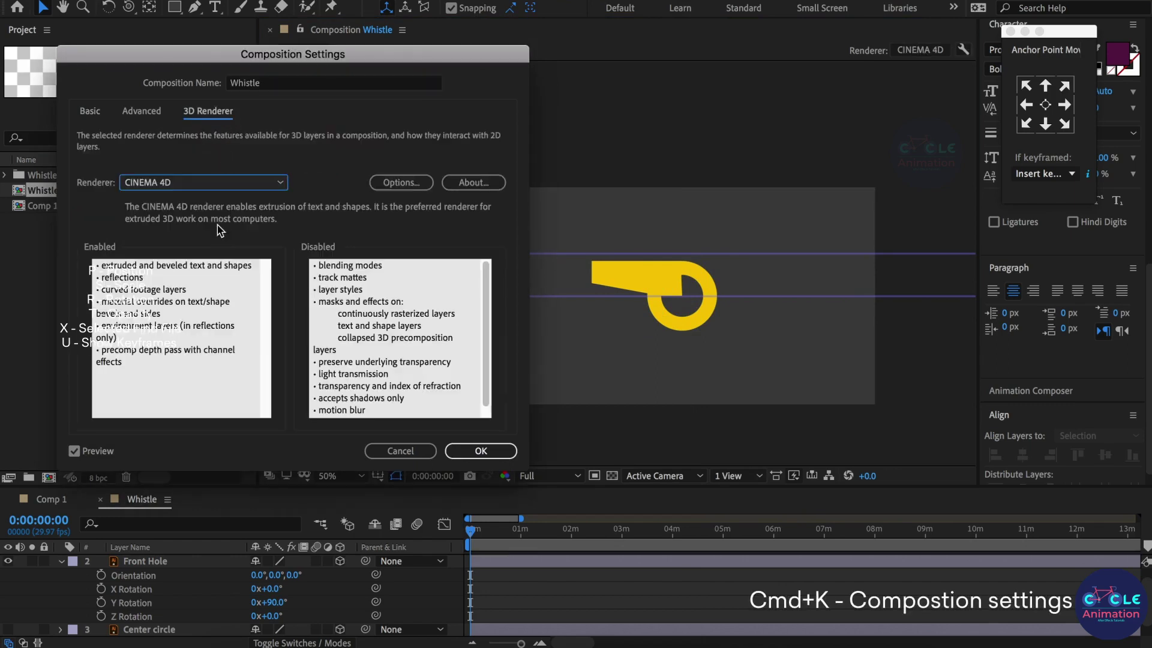
click(474, 450)
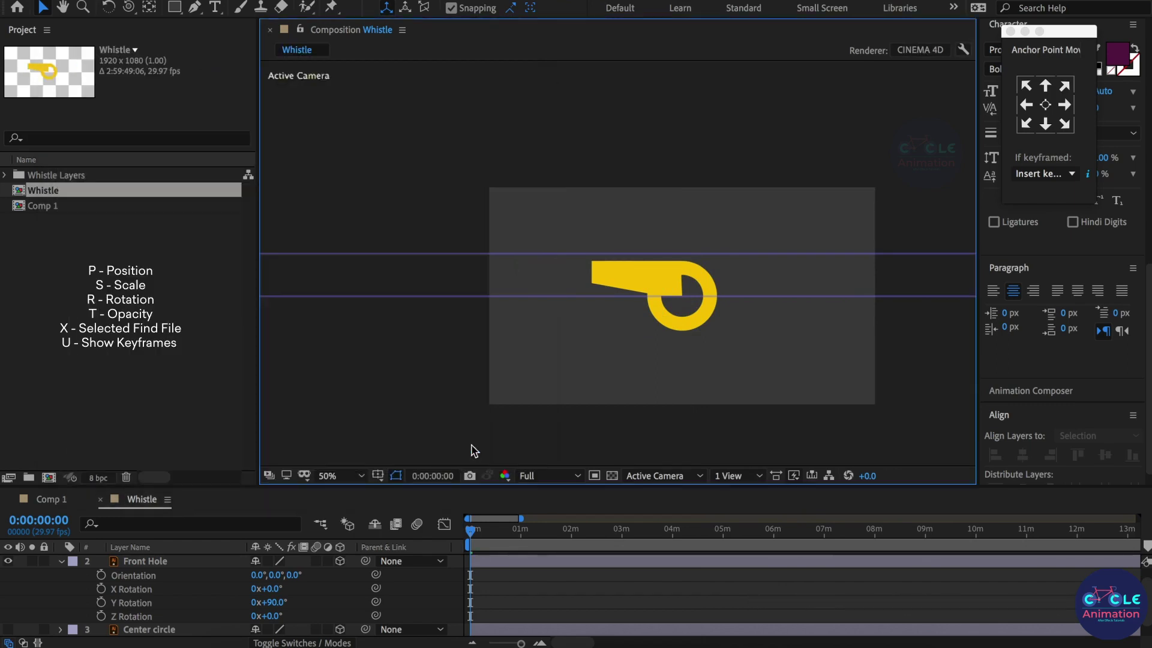
click(61, 562)
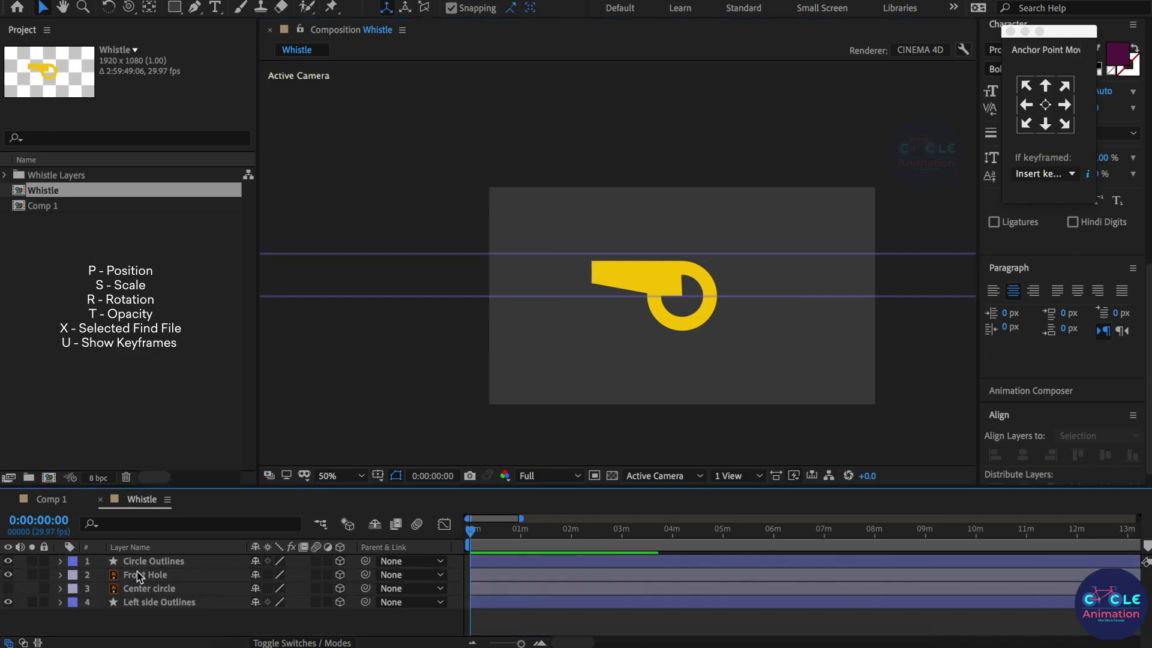
Show Circle Outlines in a 2 Views layout and reveal its Geometry Options.
click(183, 562)
scroll(713, 299, up, 2)
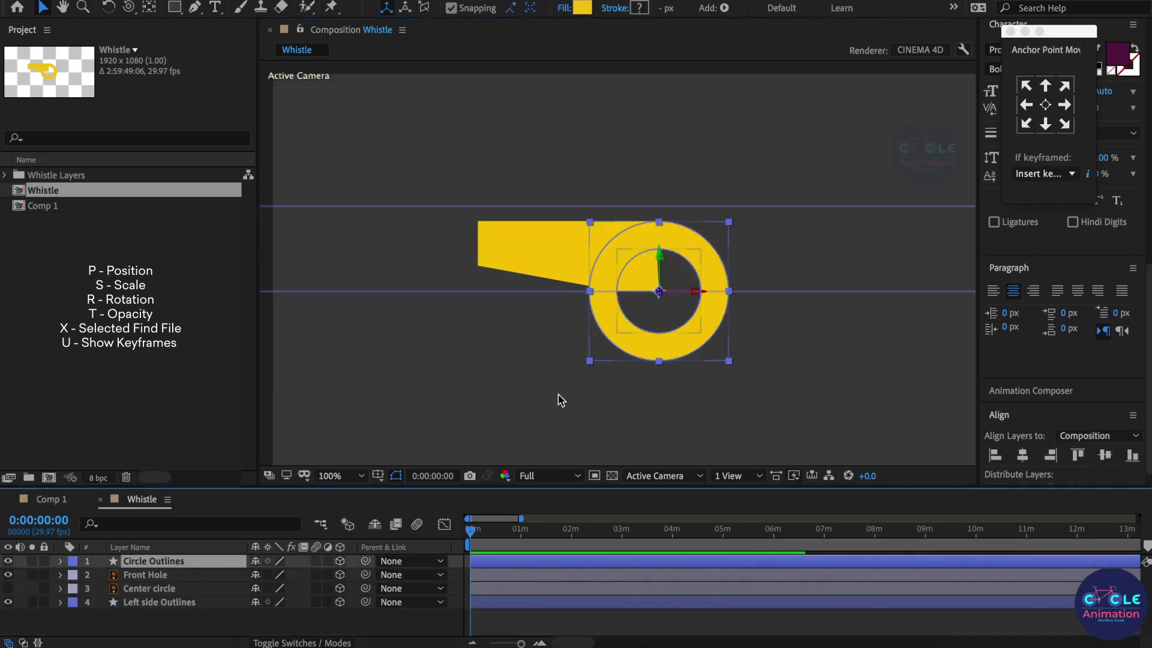
click(729, 475)
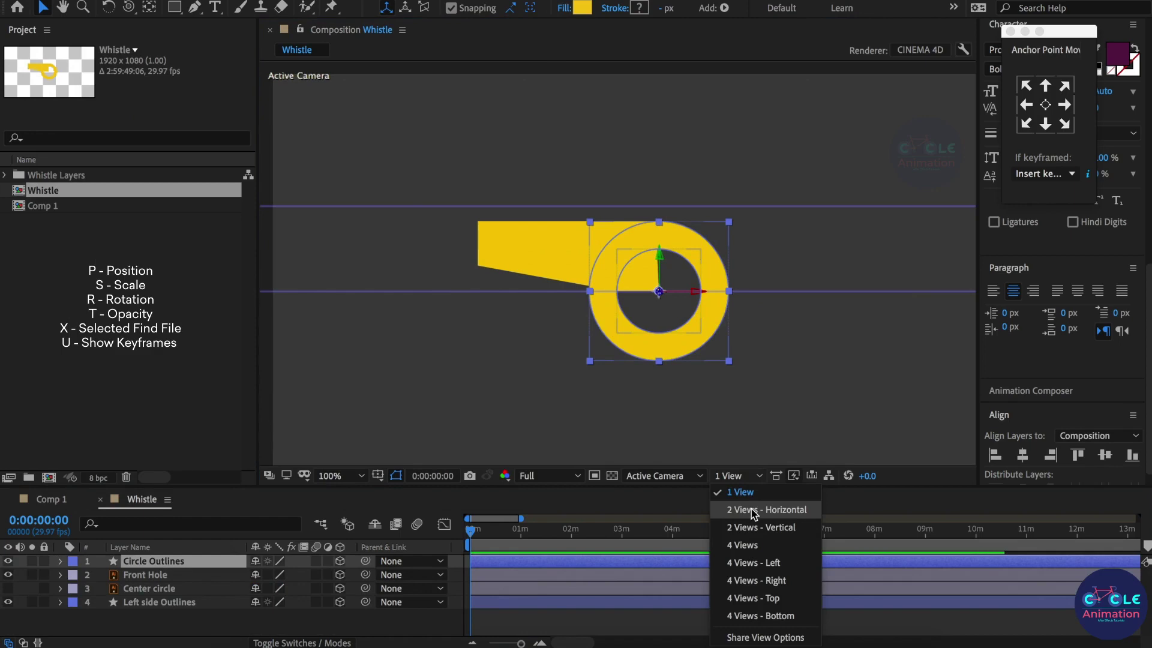
click(753, 510)
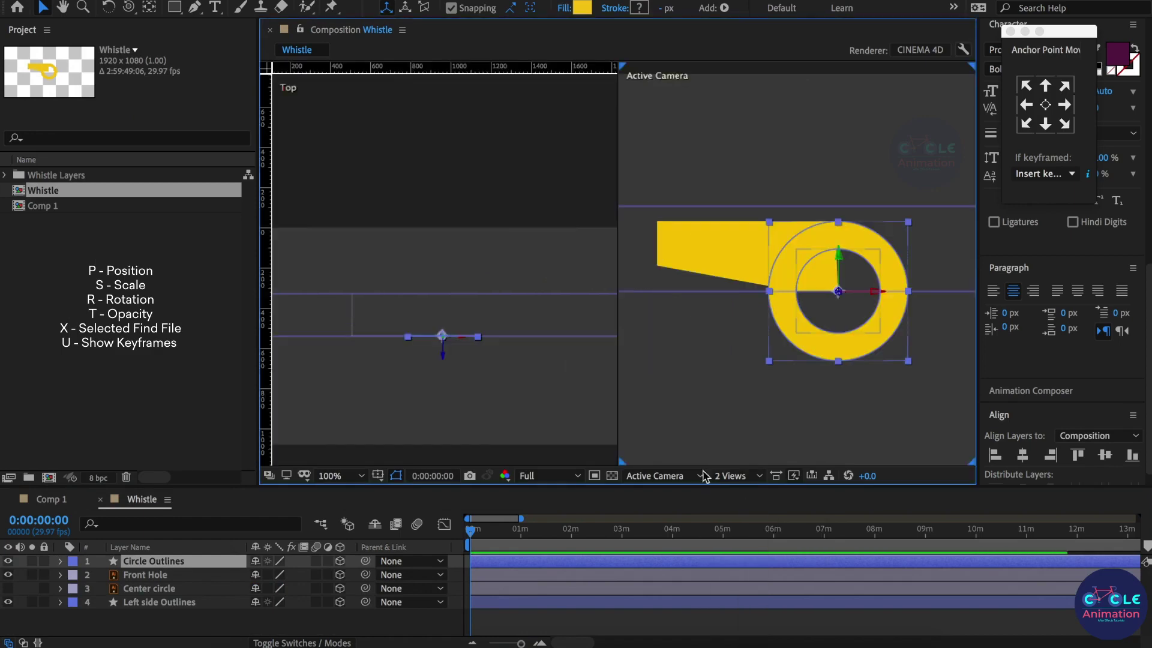
click(60, 561)
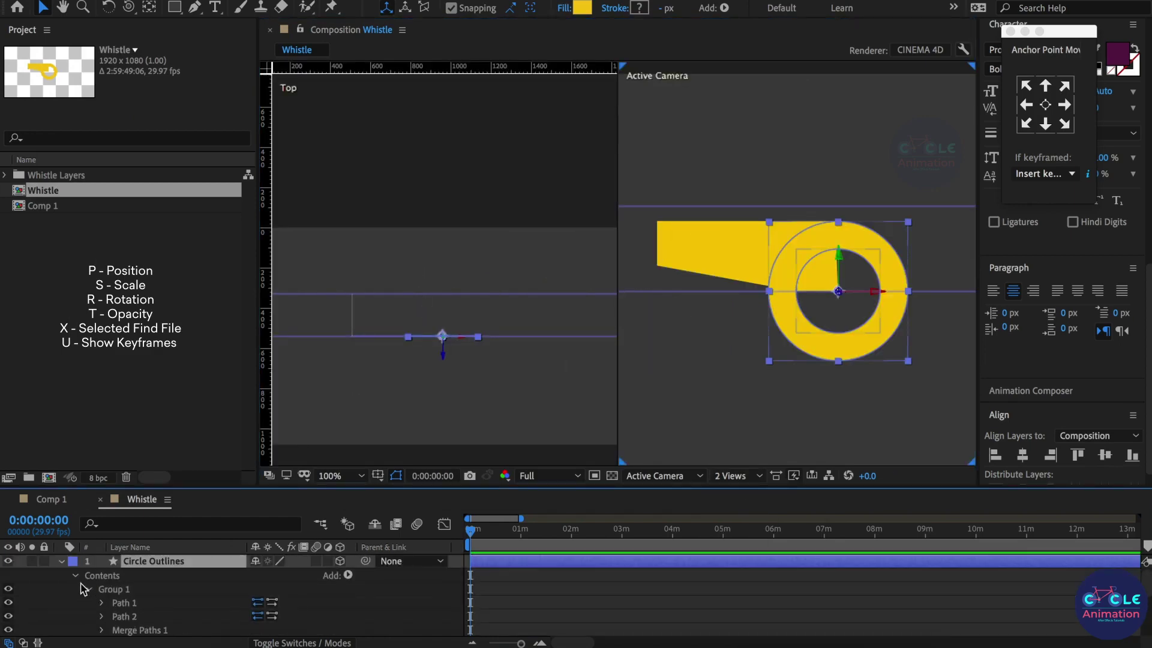
click(88, 589)
click(80, 605)
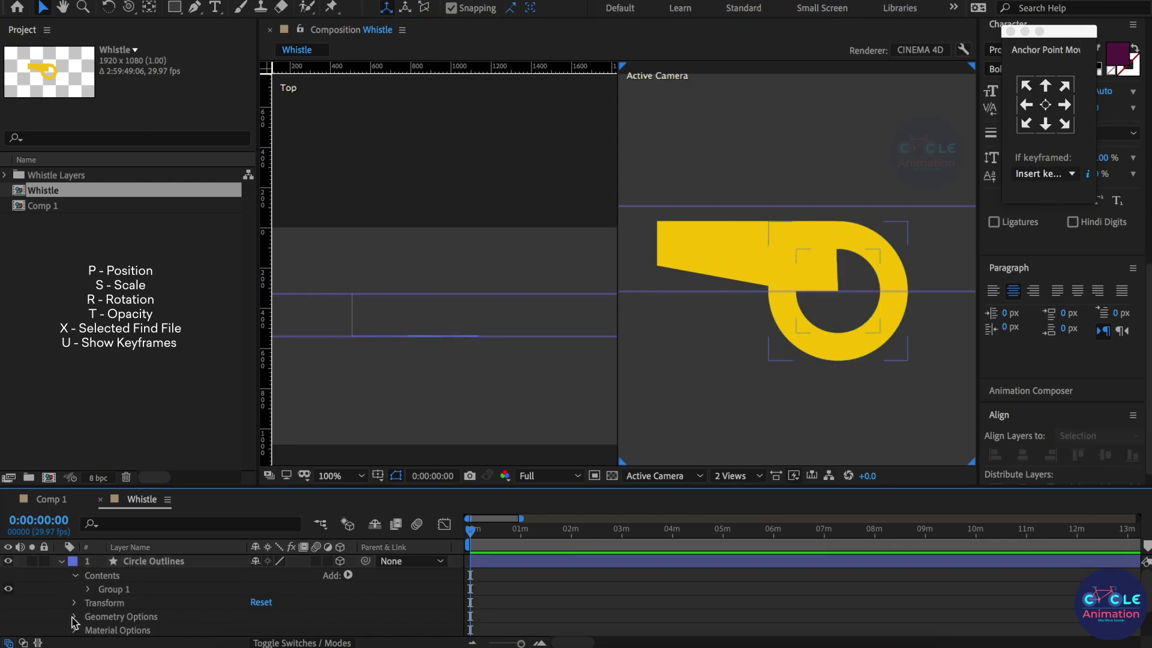
click(74, 617)
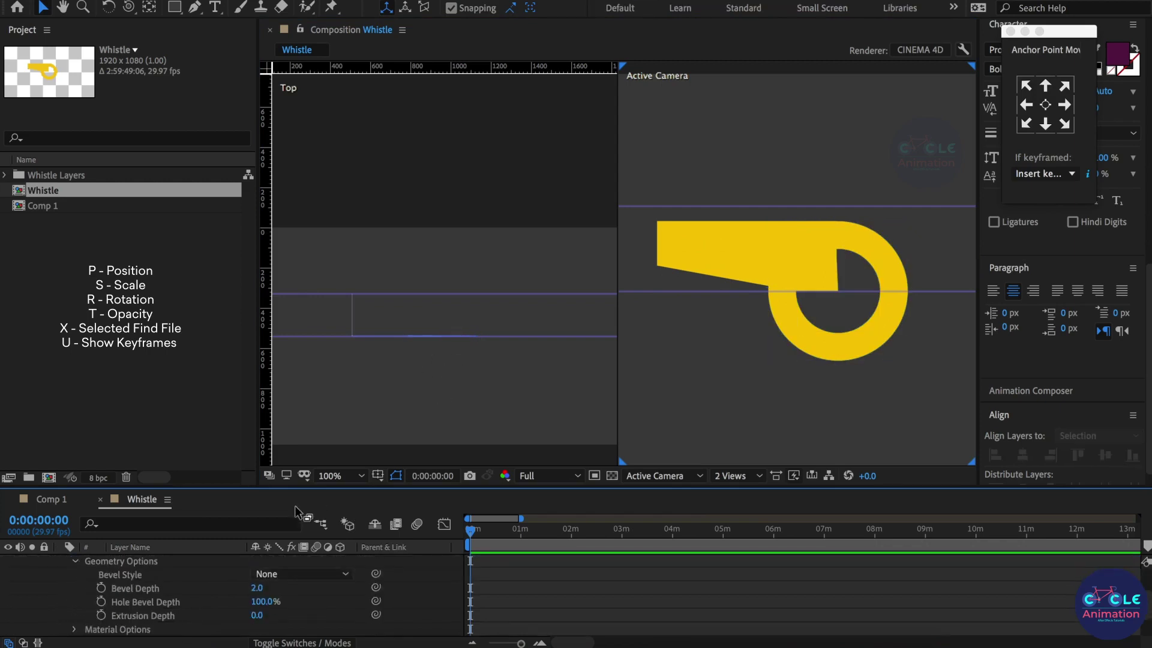
Scrub the Extrusion Depth from 150 through 195 up to 211.
drag(259, 621, 387, 621)
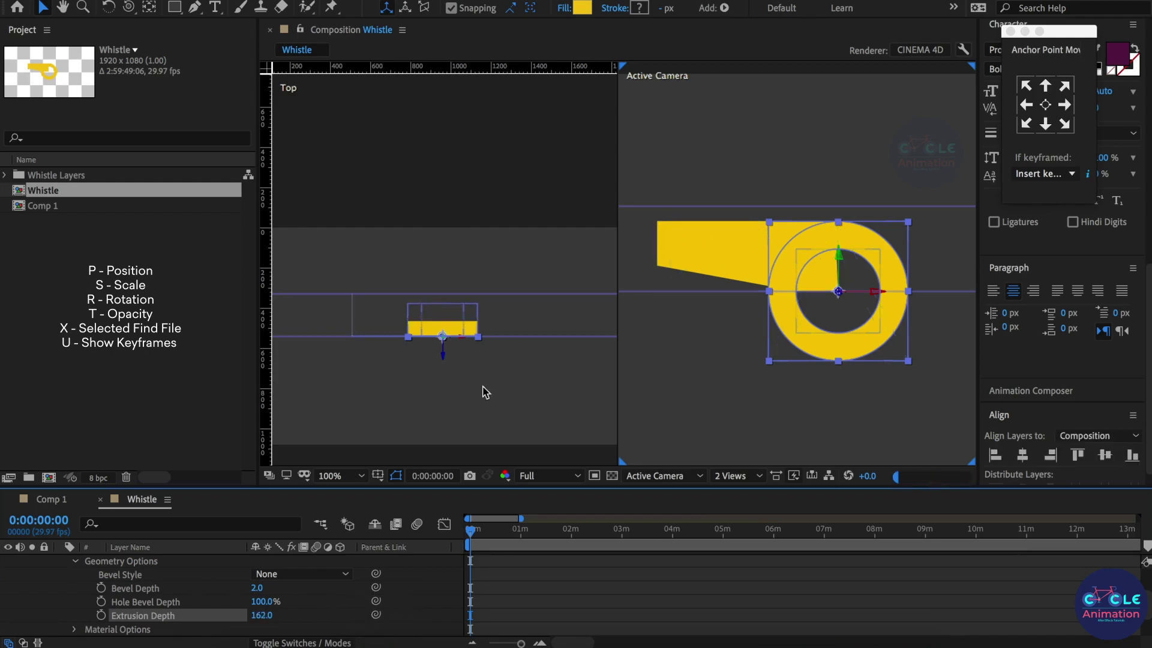
scroll(450, 307, up, 3)
scroll(450, 310, up, 3)
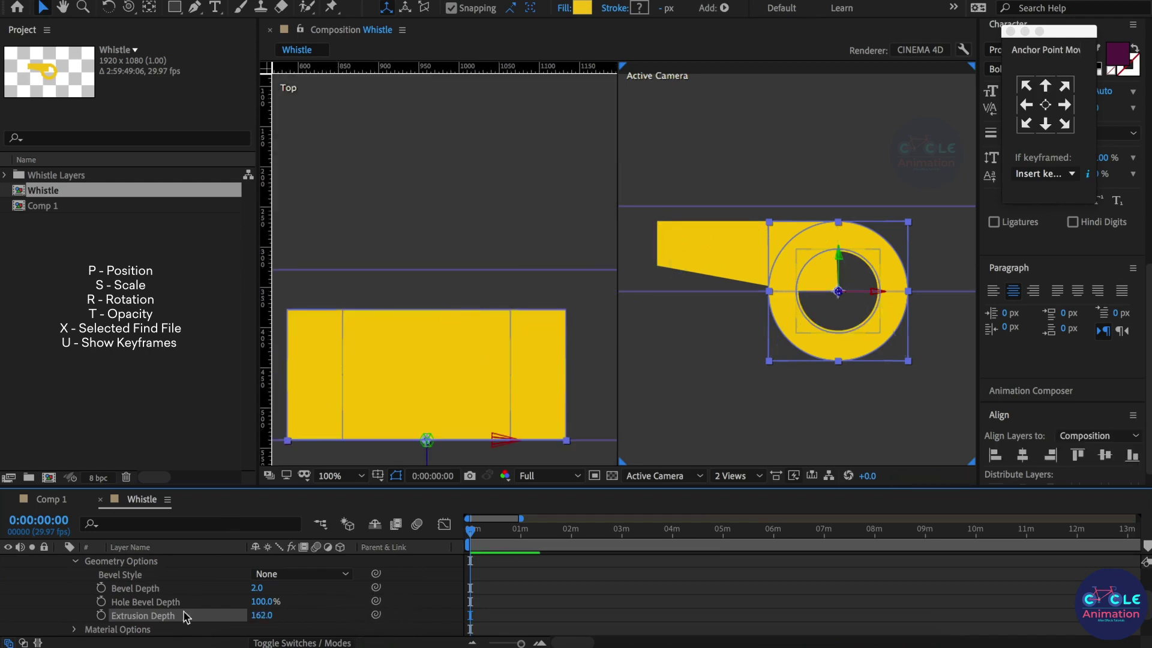
drag(265, 623, 302, 619)
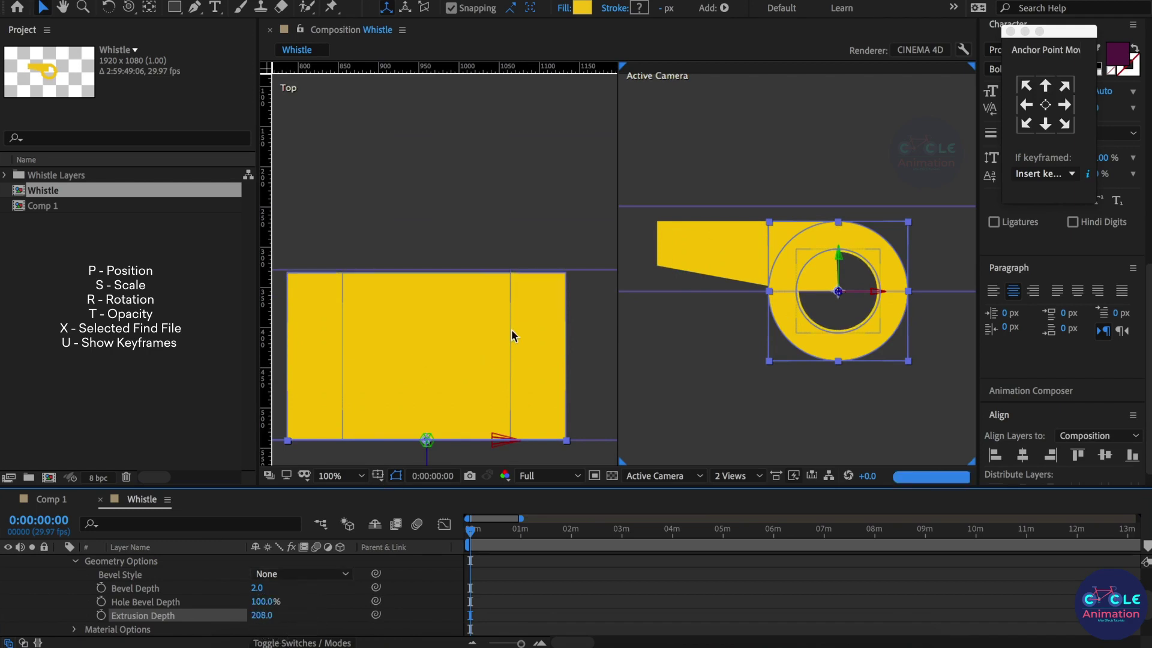
scroll(499, 273, up, 5)
drag(262, 616, 279, 617)
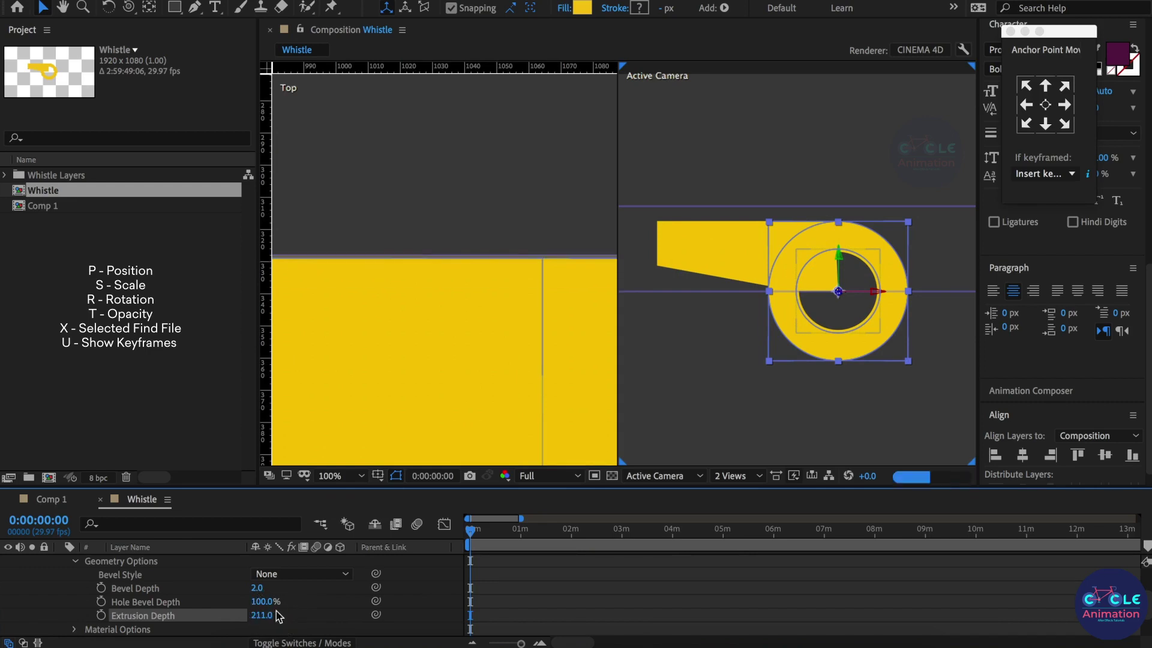
Deselect the whistle layer, then reselect the Circle Outlines layer.
scroll(525, 257, up, 2)
scroll(484, 268, down, 1)
scroll(483, 264, down, 2)
scroll(520, 265, down, 5)
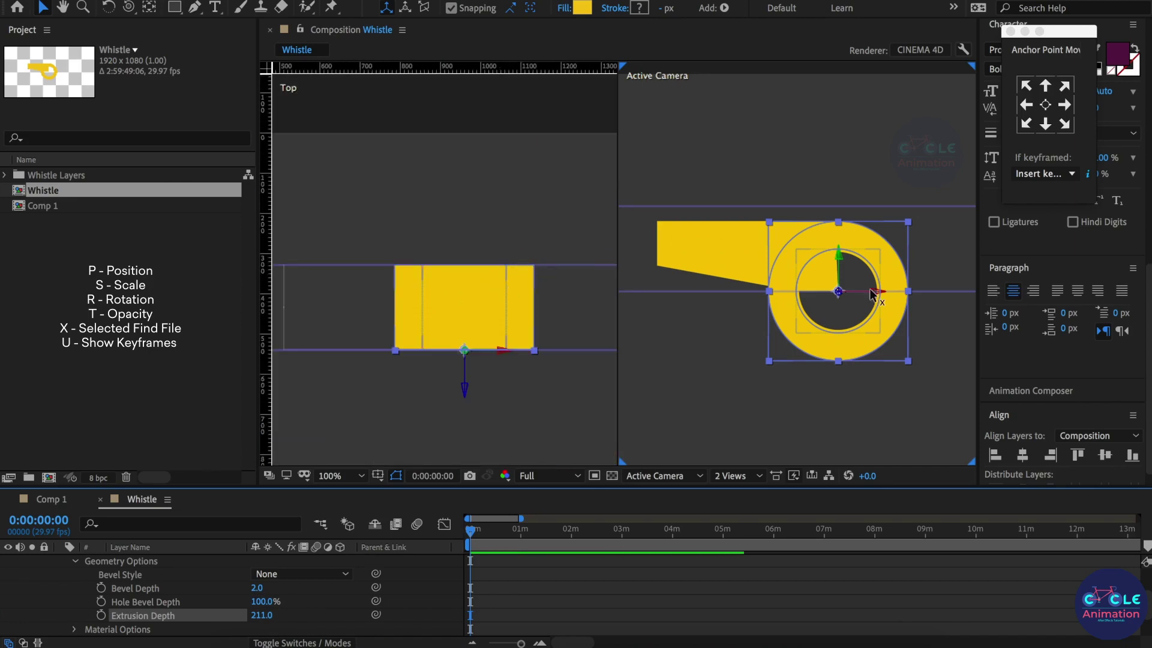
scroll(864, 299, down, 2)
click(817, 398)
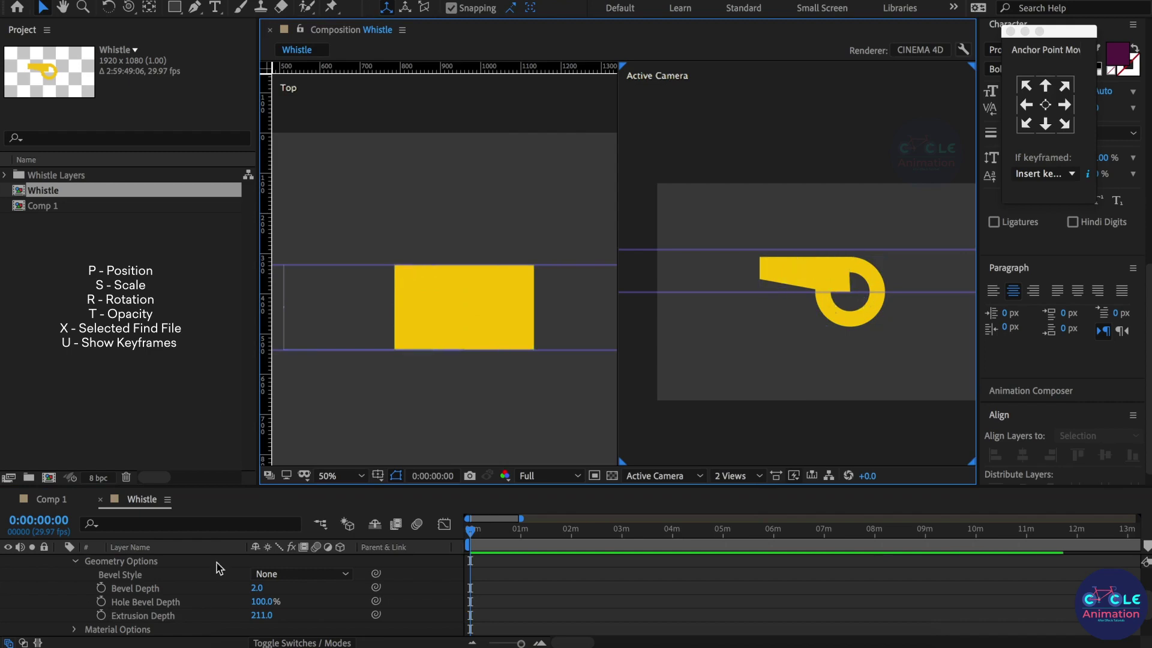
scroll(144, 606, up, 2)
click(132, 604)
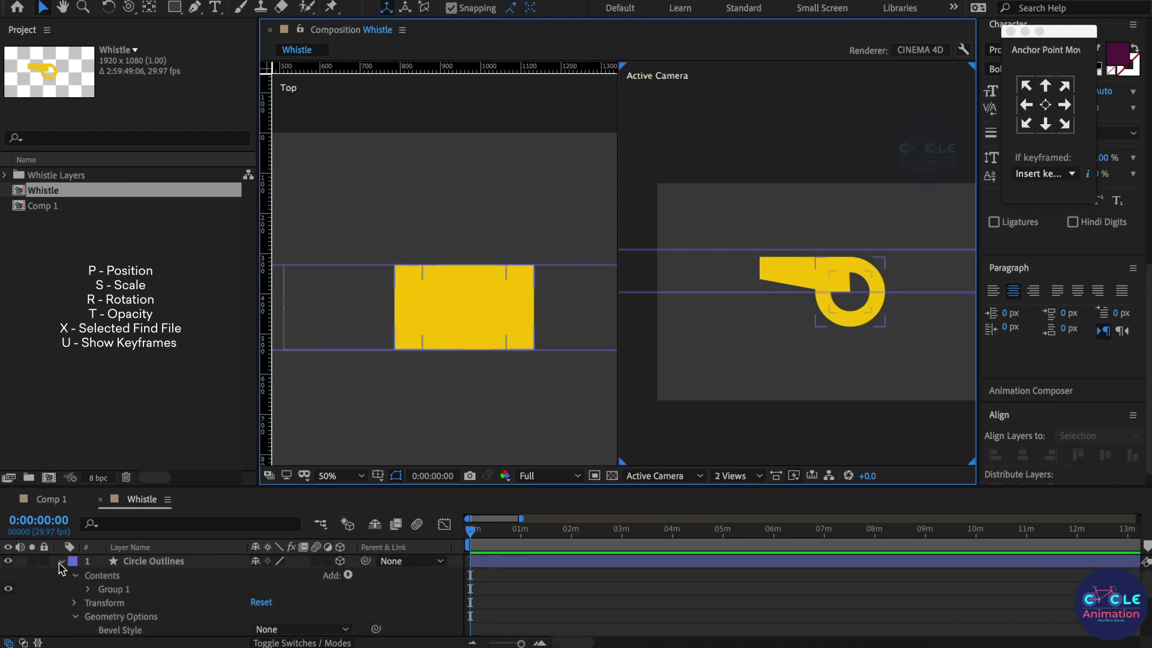
Duplicate the Left side Outlines layer to create Left side Outlines 2.
click(62, 564)
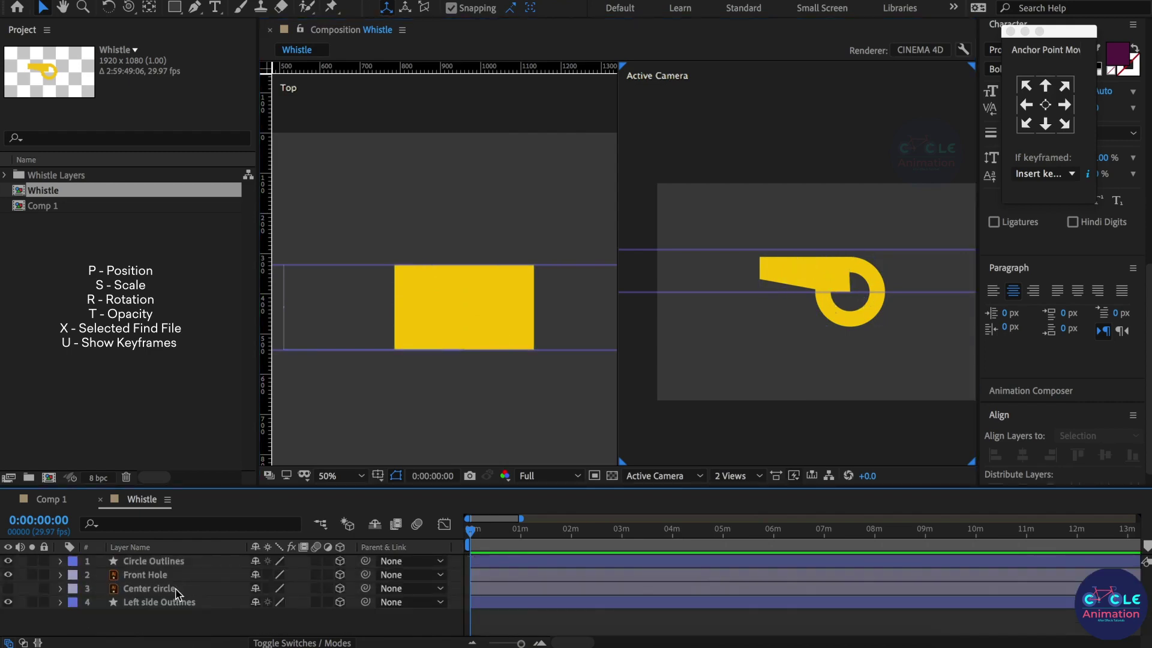
click(175, 605)
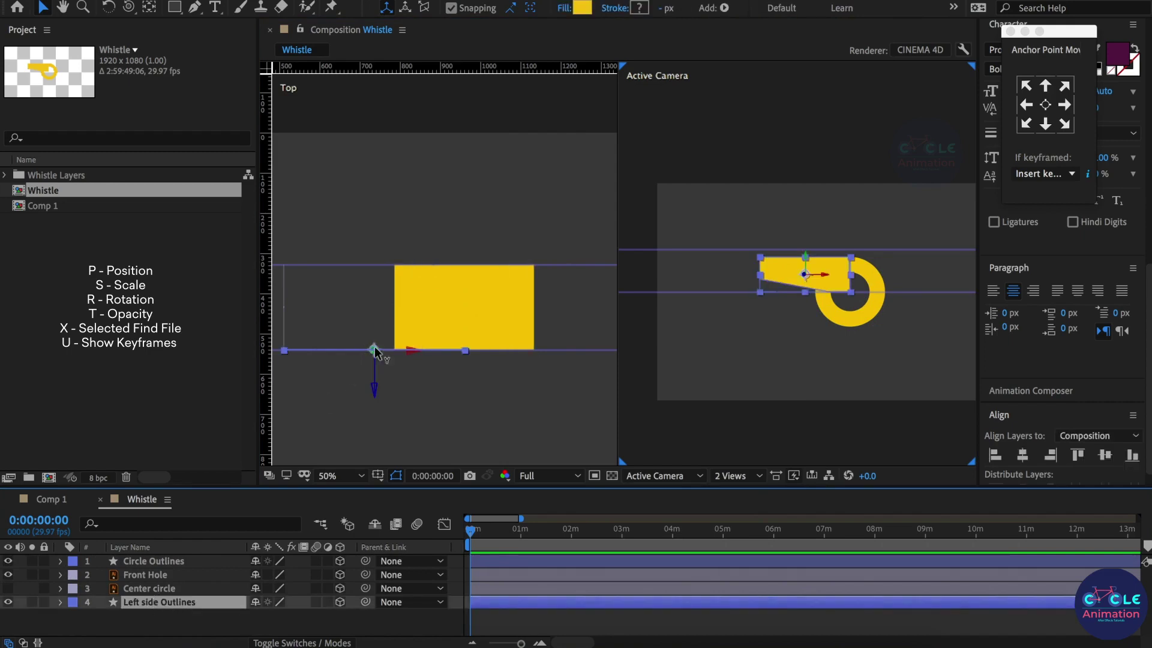
drag(406, 375, 457, 386)
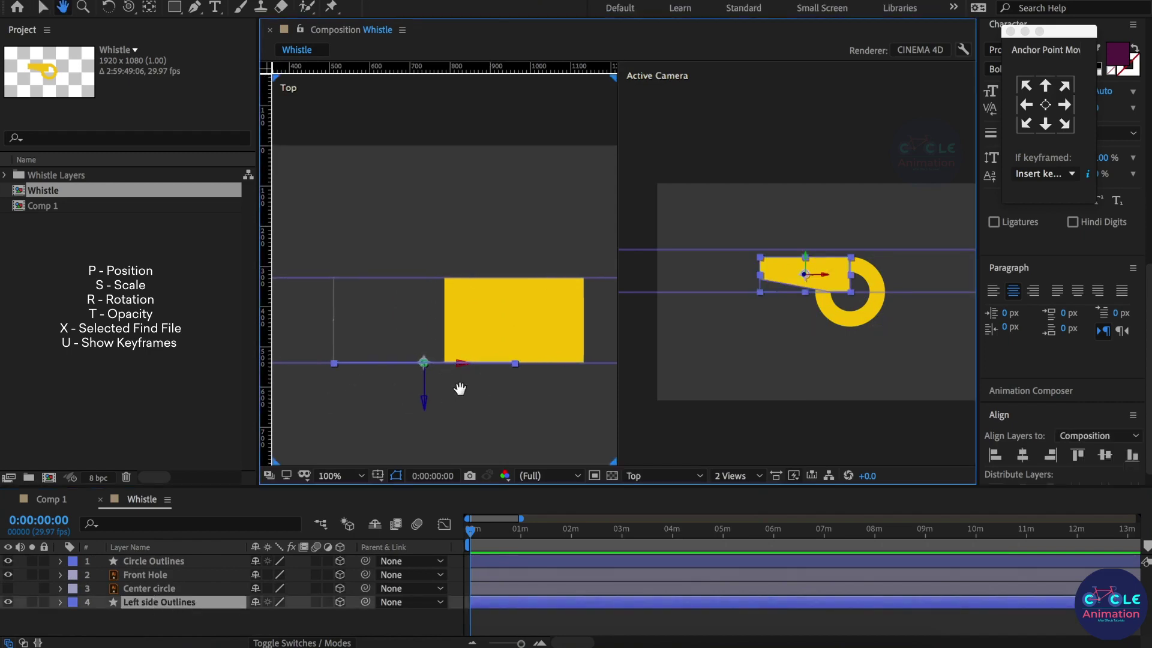
key(ctrl+d)
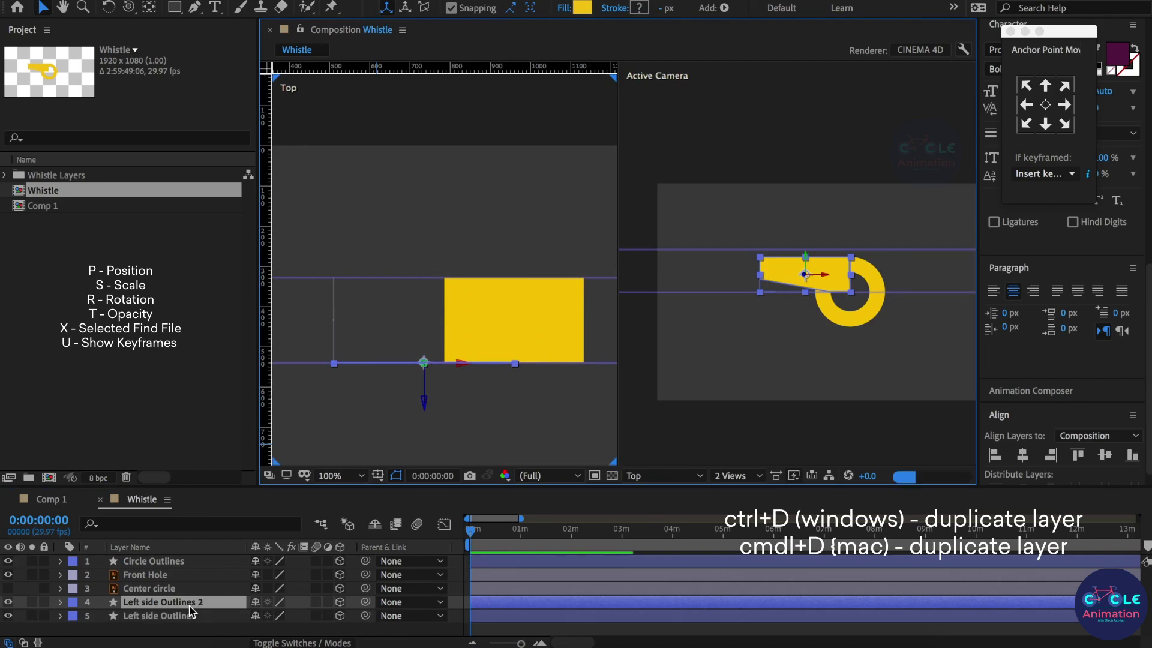
Move Left side Outlines 2 in depth onto the extruded block's far edge in the Top view.
drag(424, 408, 430, 313)
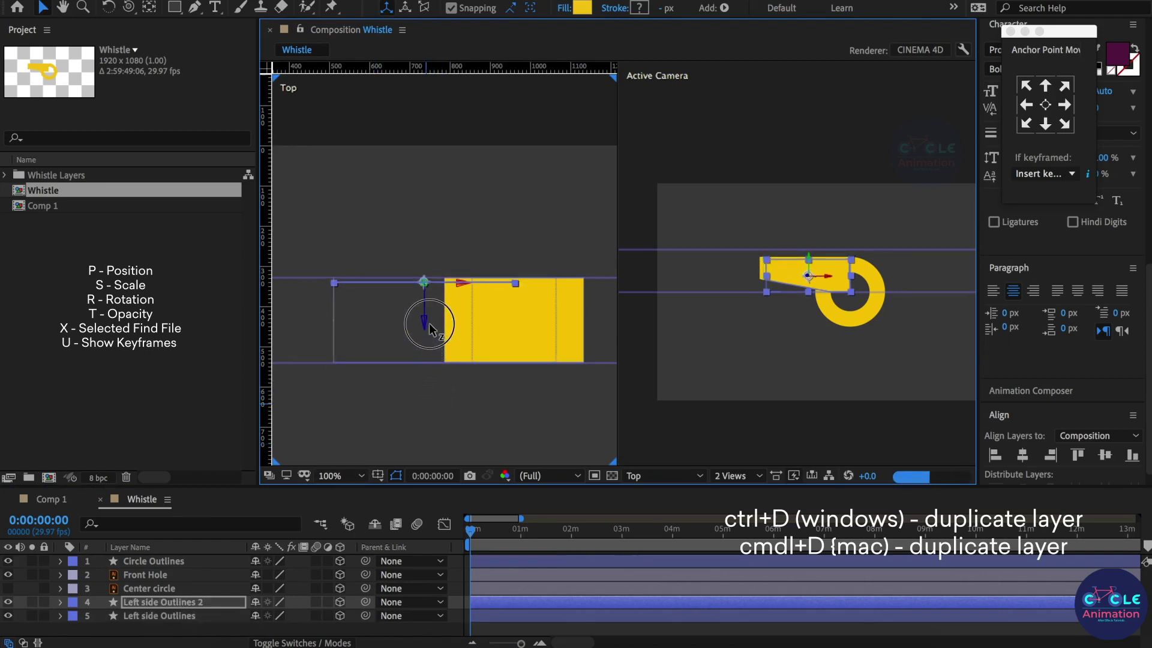
scroll(430, 313, up, 2)
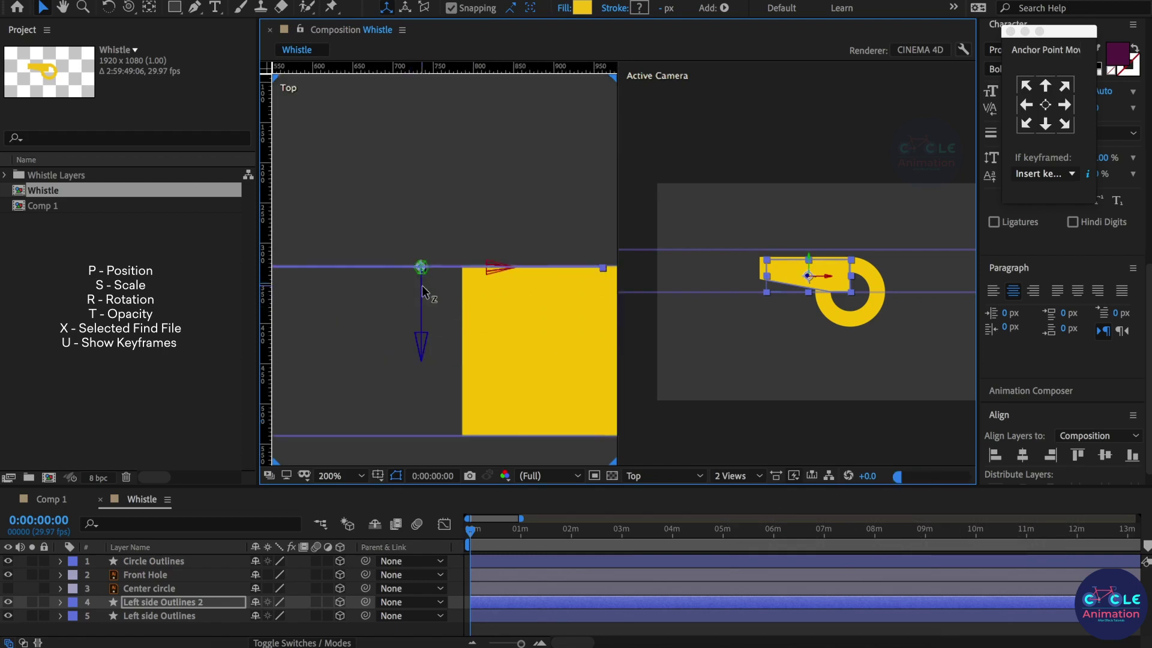
scroll(424, 279, up, 2)
drag(417, 286, 423, 274)
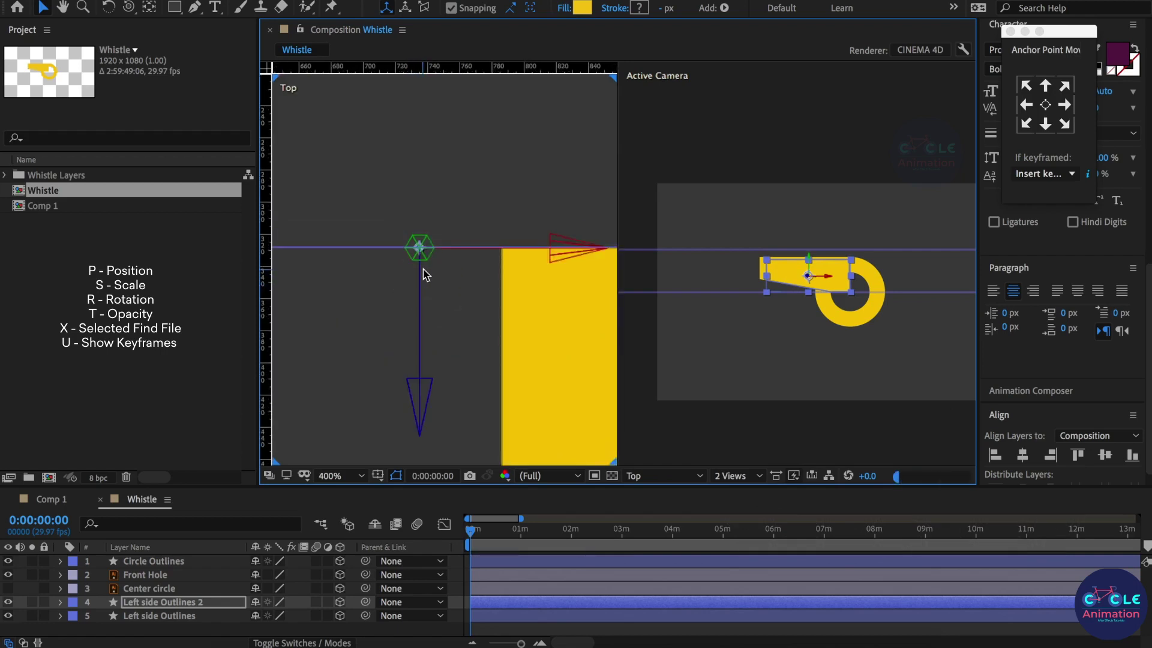
scroll(420, 255, up, 2)
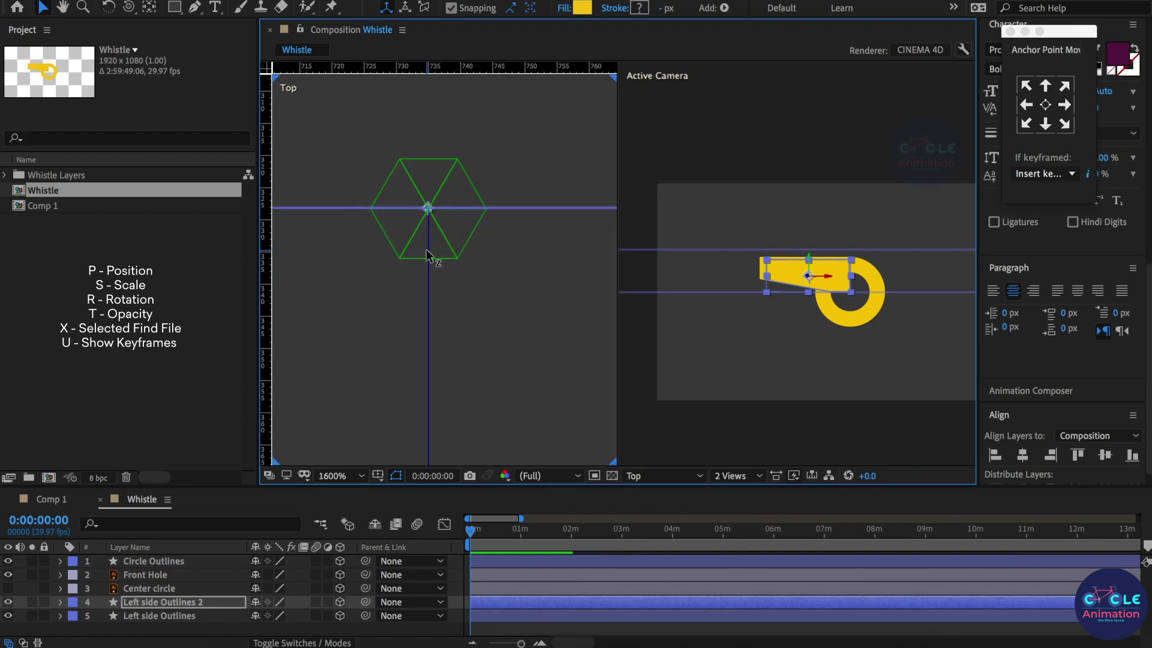
drag(429, 277, 429, 279)
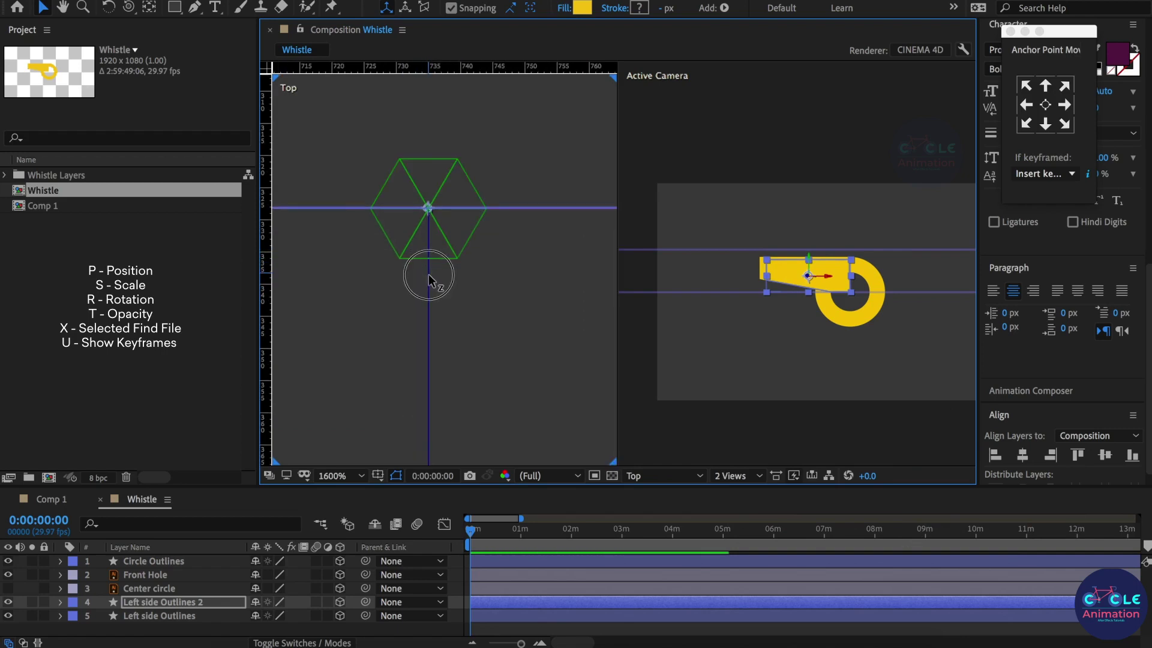
scroll(429, 277, down, 2)
scroll(429, 277, down, 1)
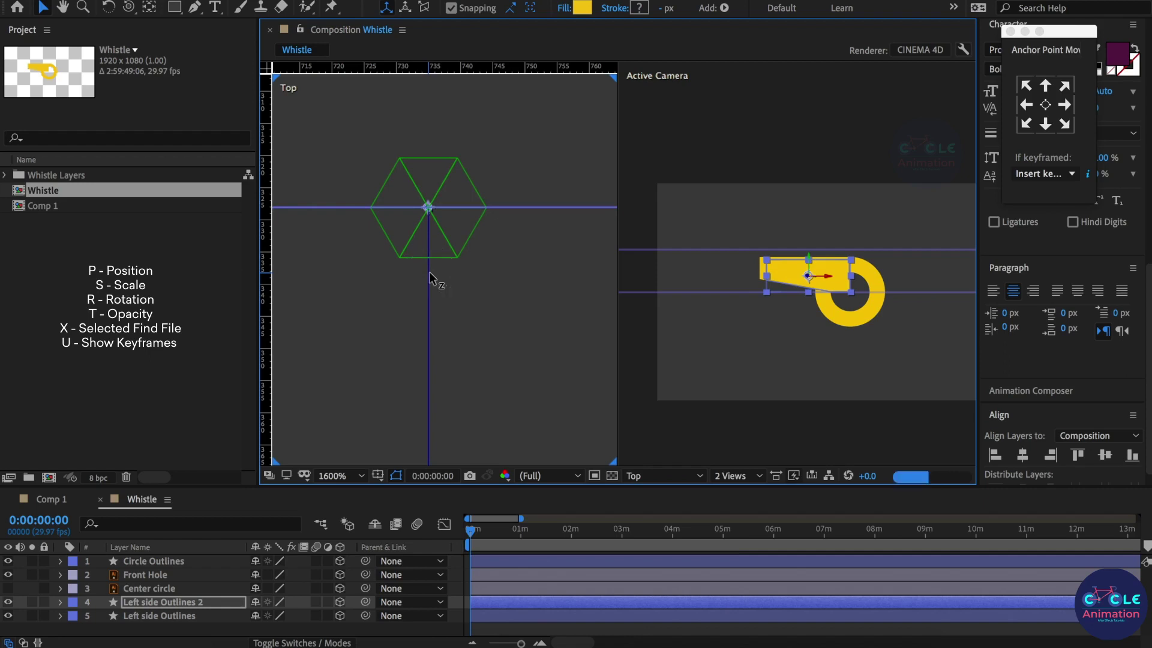
scroll(430, 278, down, 2)
scroll(431, 277, down, 1)
scroll(430, 277, down, 2)
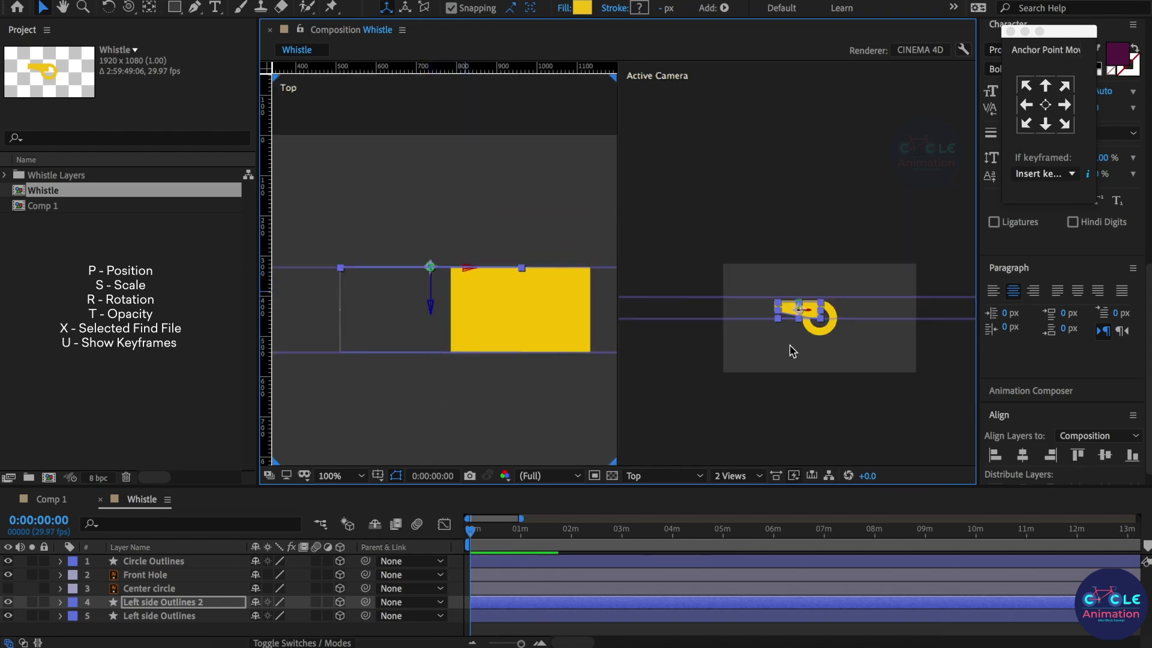
Return the viewer to a single Active Camera view.
click(749, 402)
click(732, 476)
click(732, 486)
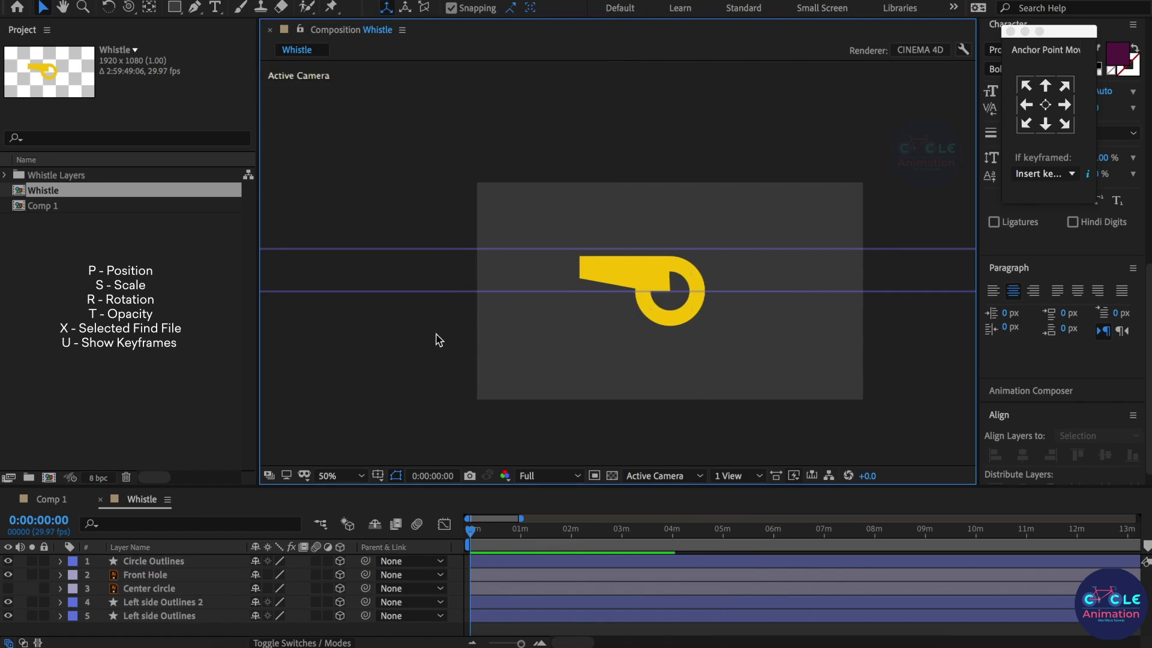
Add Camera 1, a Two-Node Camera with the 50mm preset, to the Whistle composition.
click(238, 1)
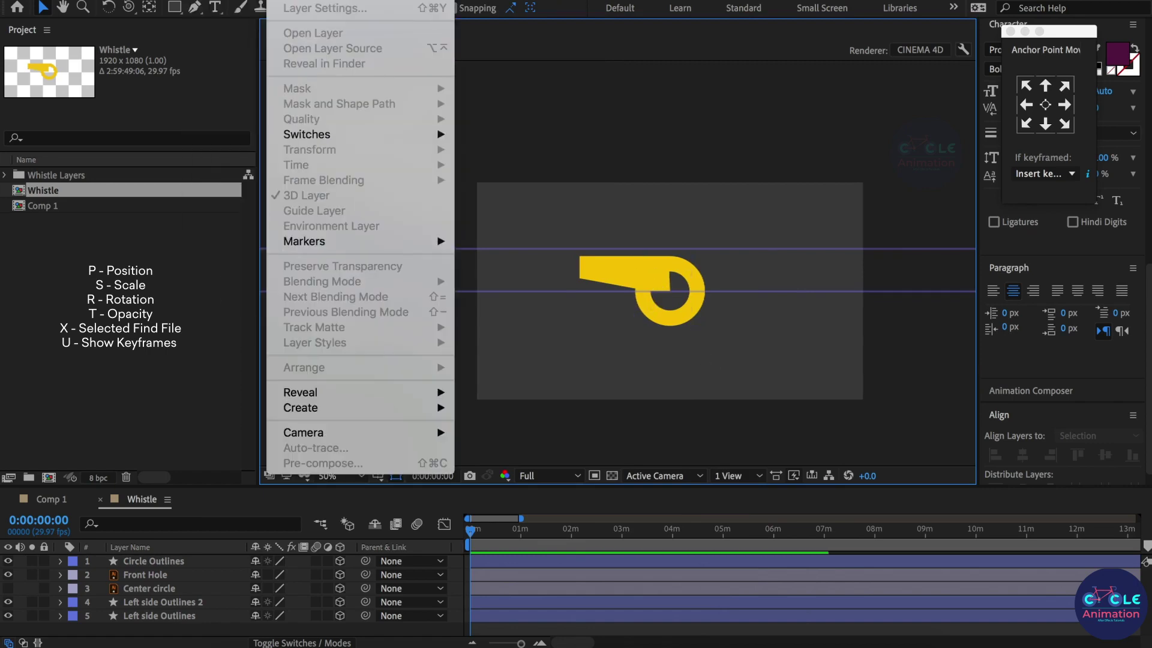
mouse_move(409, 2)
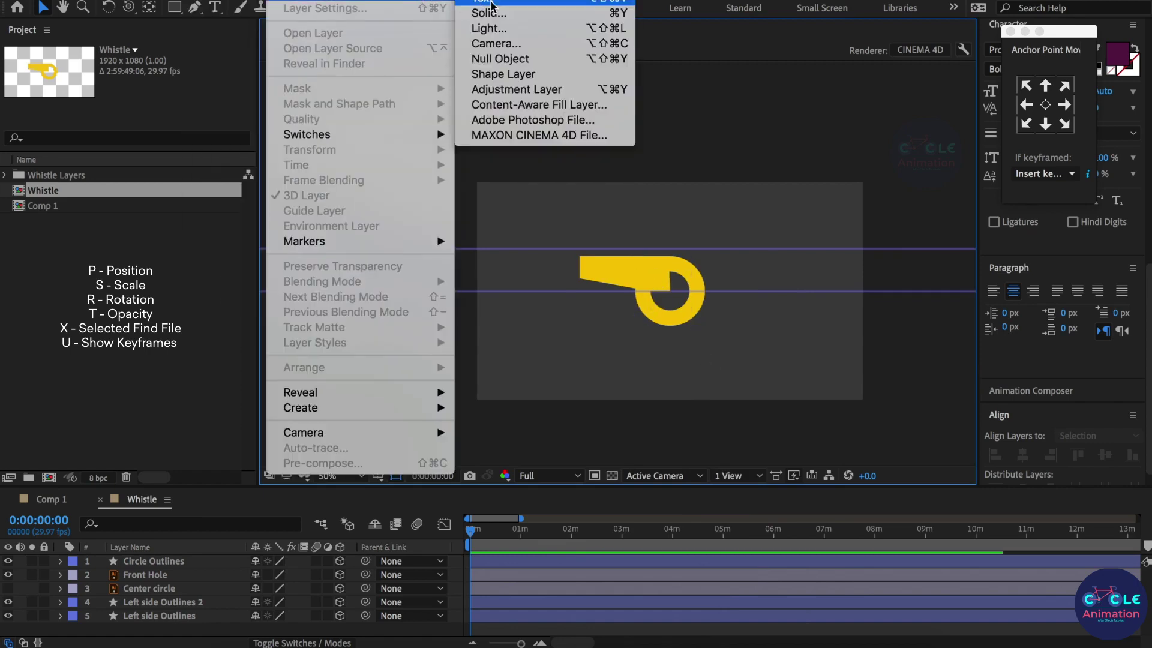
click(545, 44)
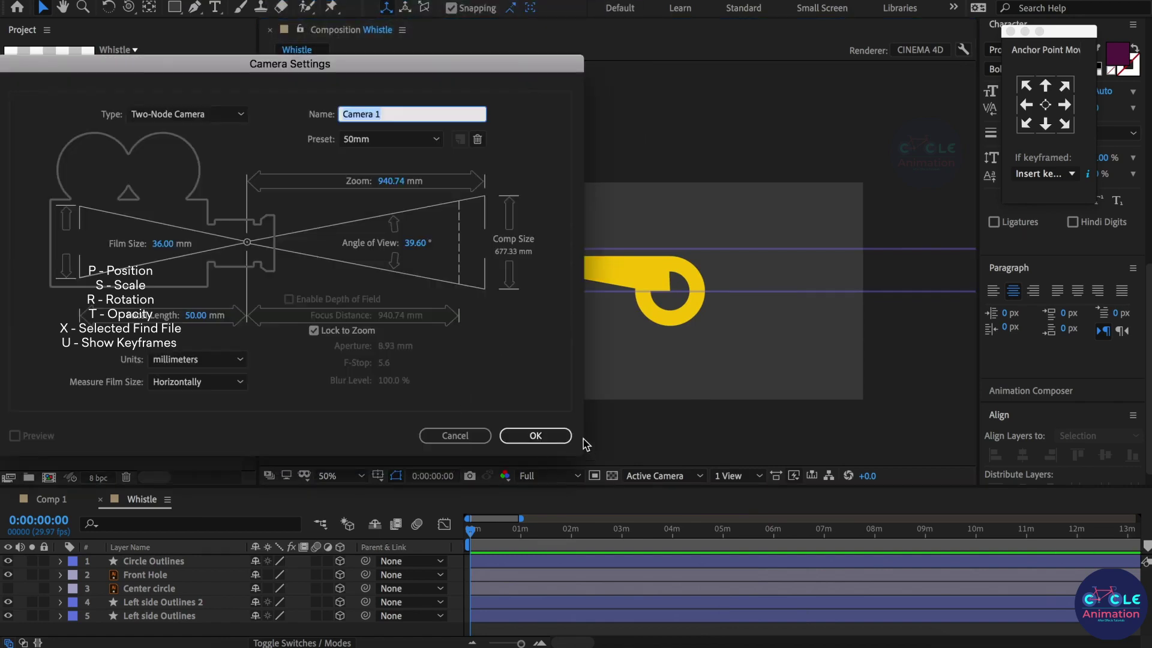
click(539, 436)
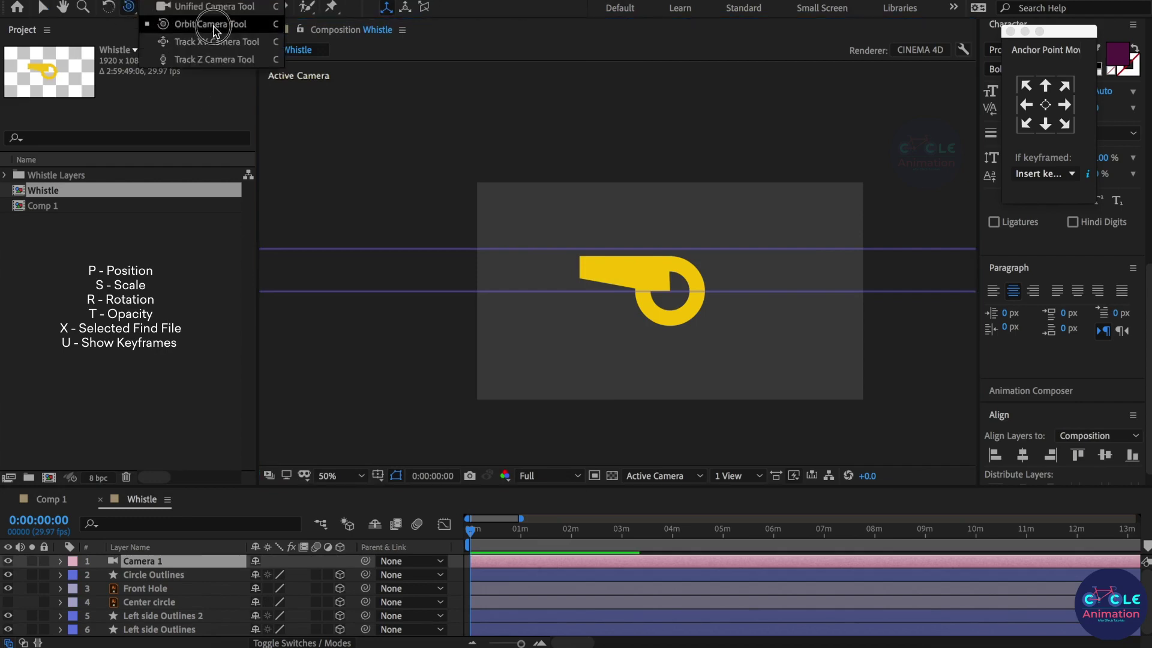
Orbit Camera 1 around the 3D whistle to inspect it, then delete Camera 1.
drag(131, 13, 221, 38)
drag(663, 355, 718, 379)
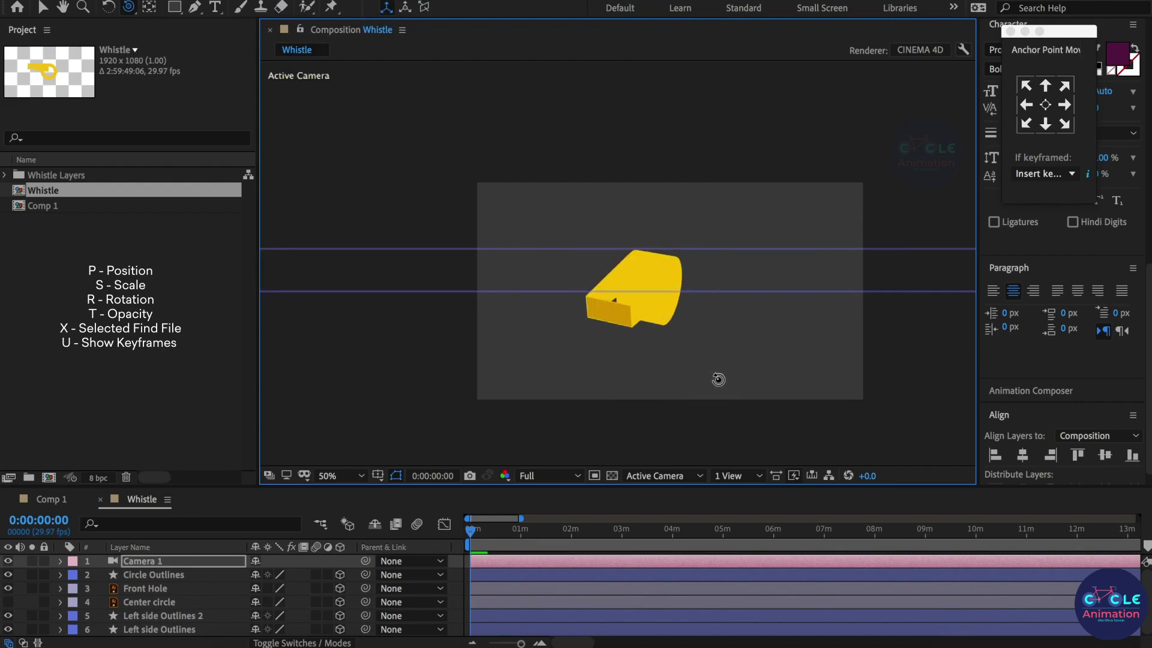
drag(665, 351, 641, 295)
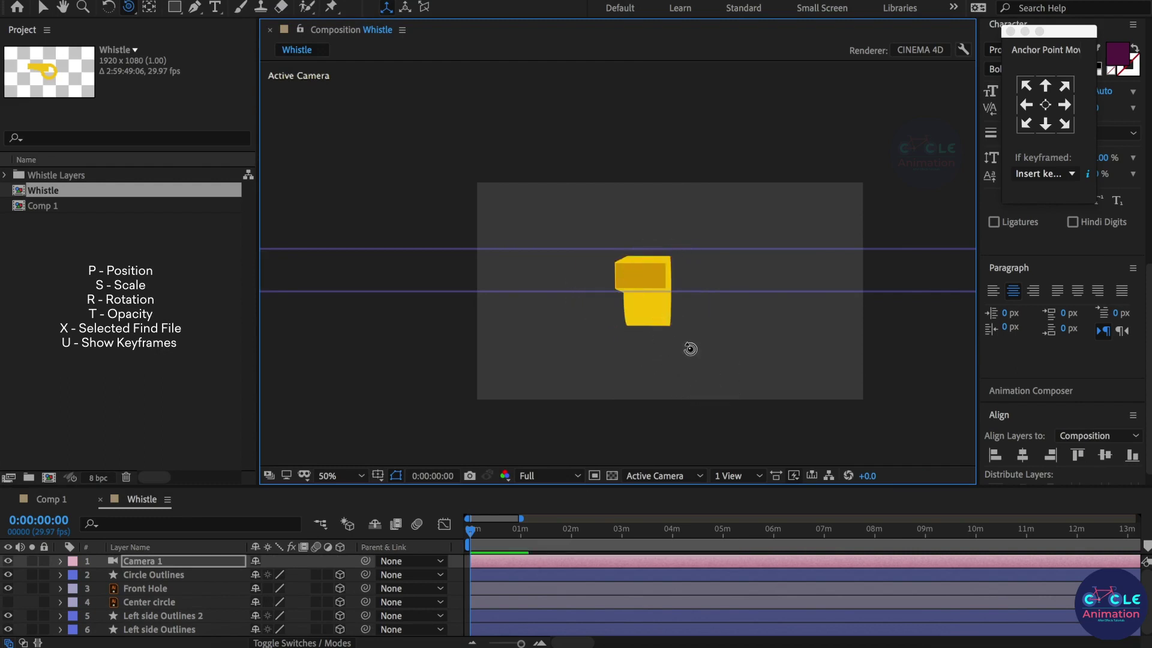
drag(681, 378, 631, 367)
drag(625, 303, 645, 259)
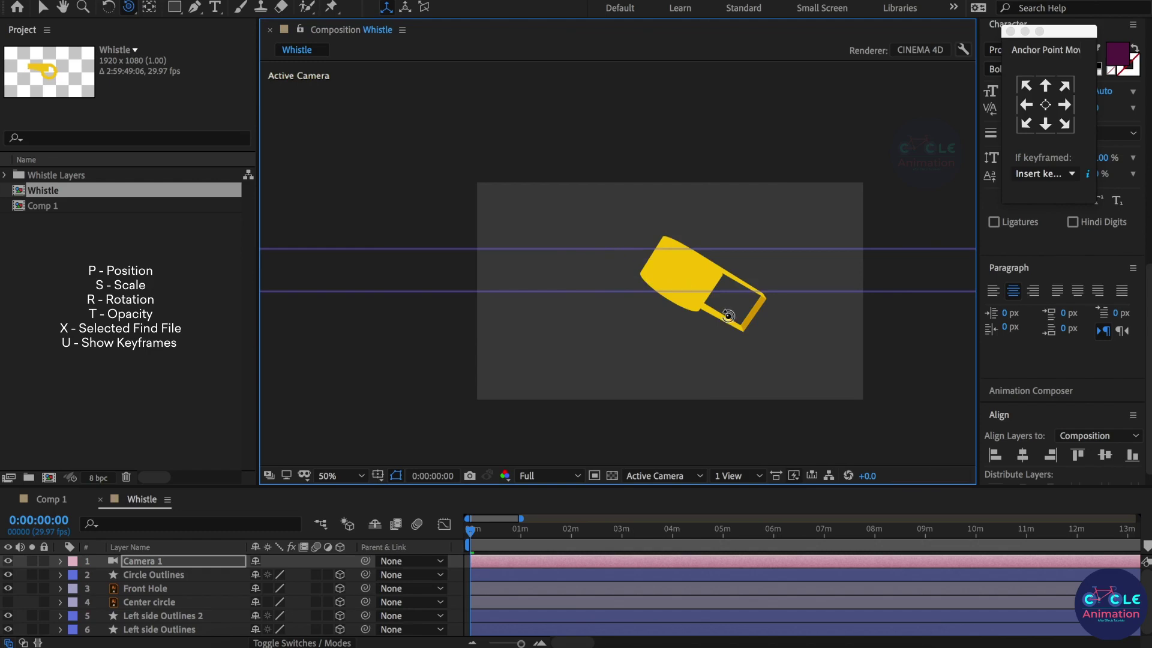
drag(723, 384, 672, 268)
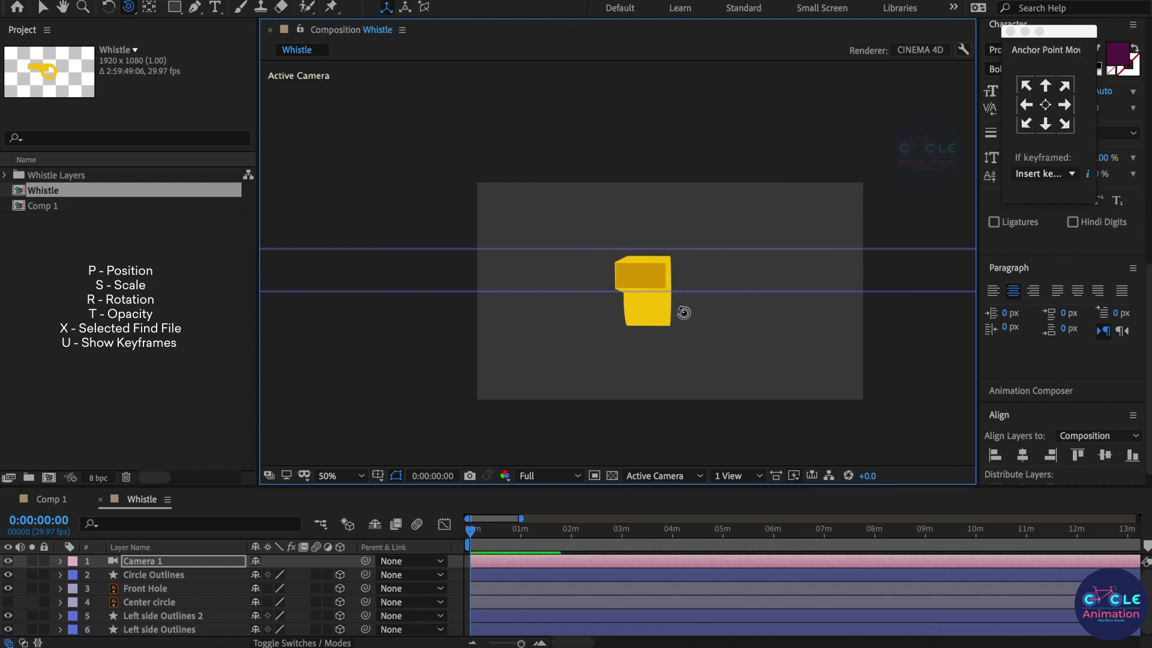
click(587, 561)
key(Delete)
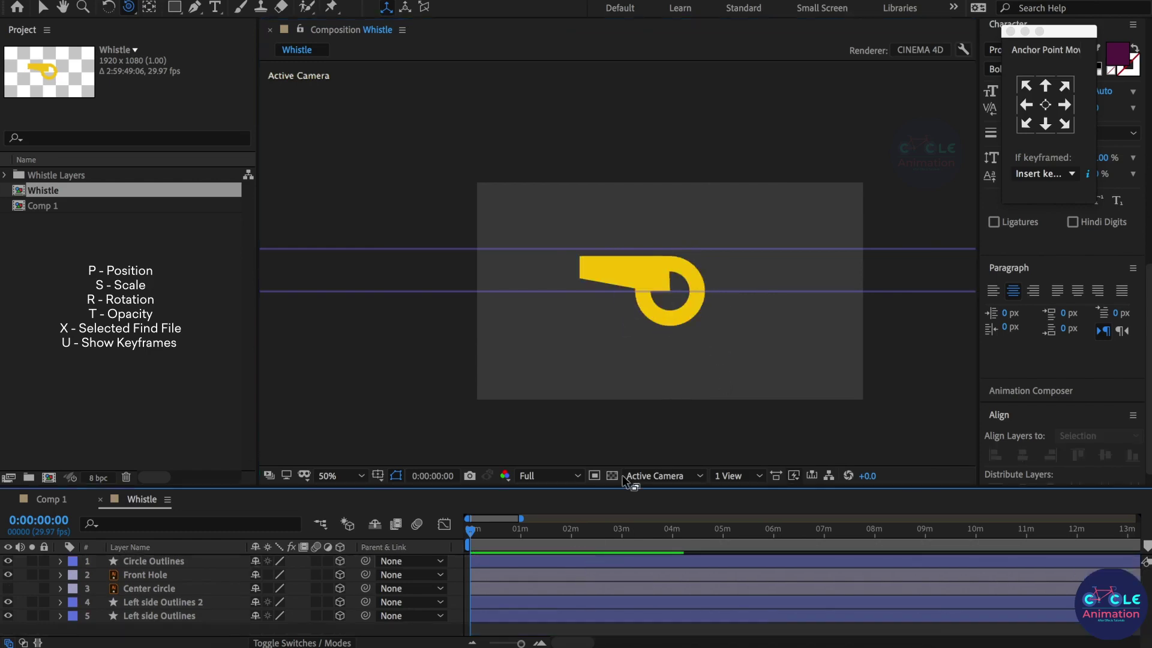
Turn Center circle back on and select it, with the viewer split into Top and camera views.
scroll(618, 255, up, 2)
key(v)
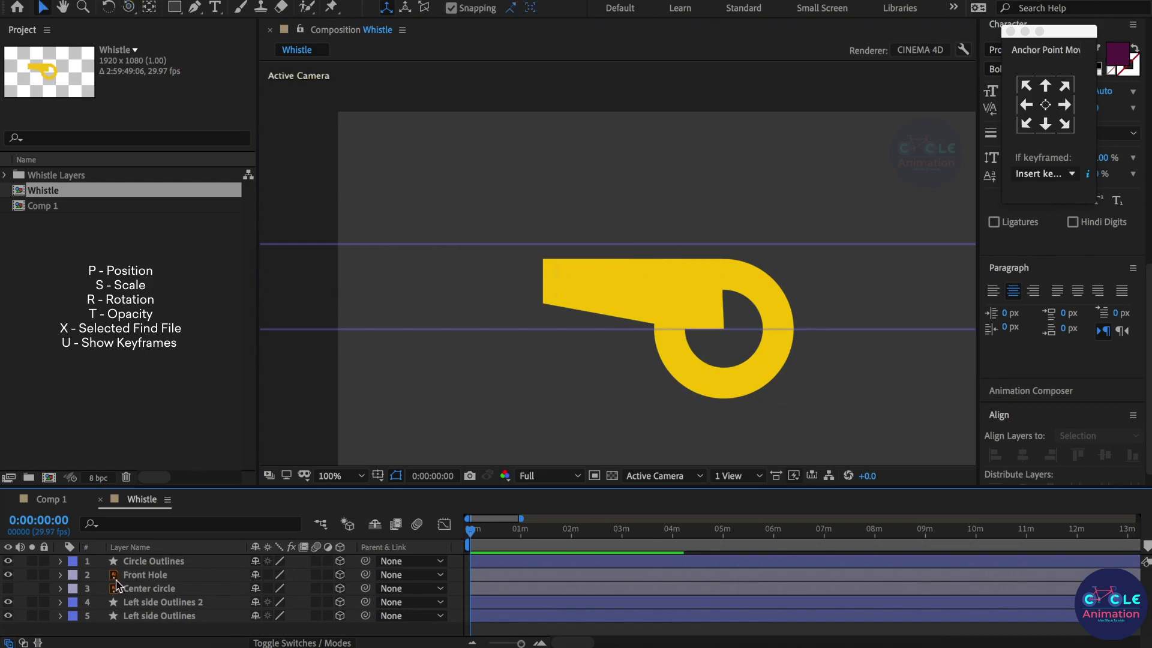
drag(196, 486, 201, 452)
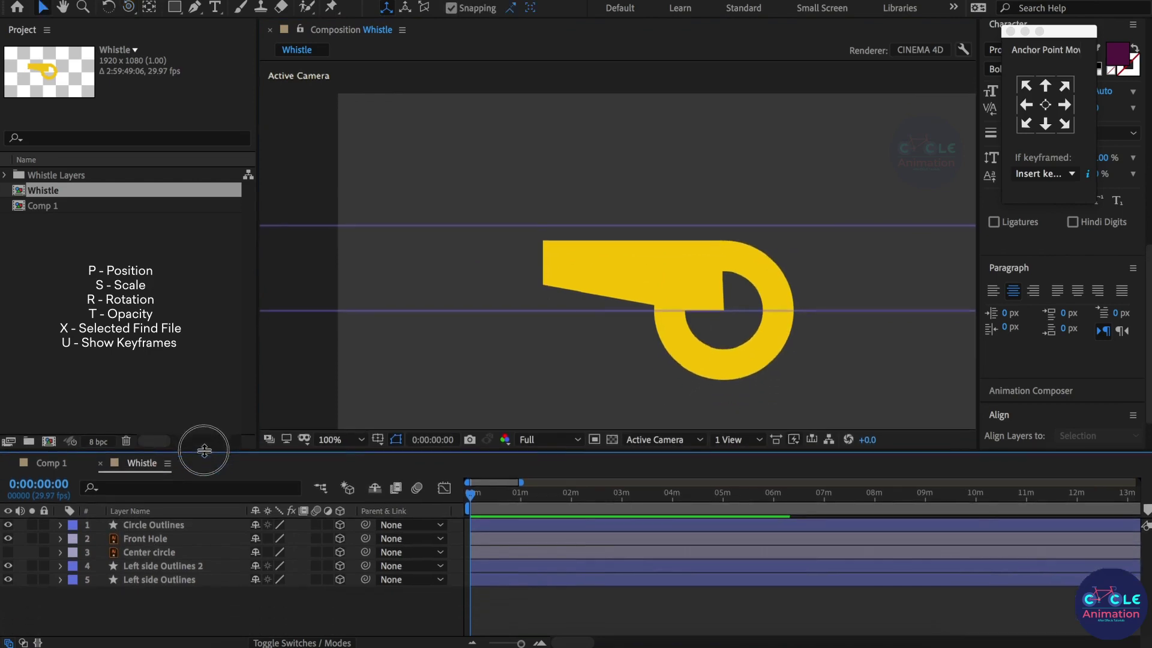
click(162, 553)
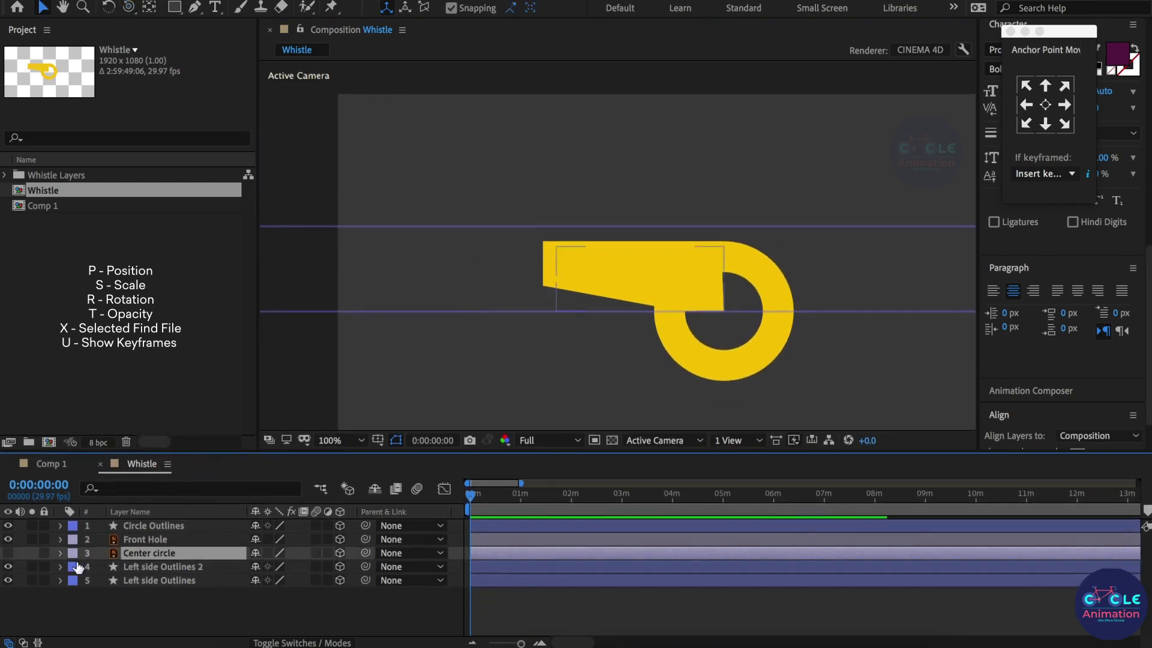
click(8, 552)
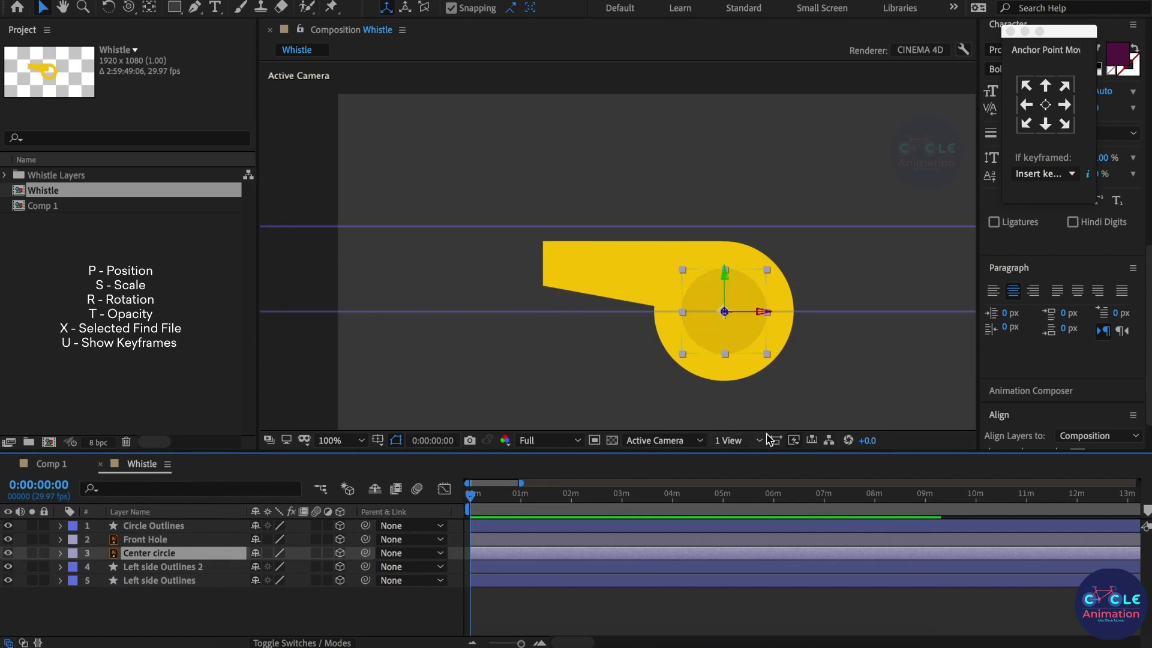
click(739, 442)
click(746, 479)
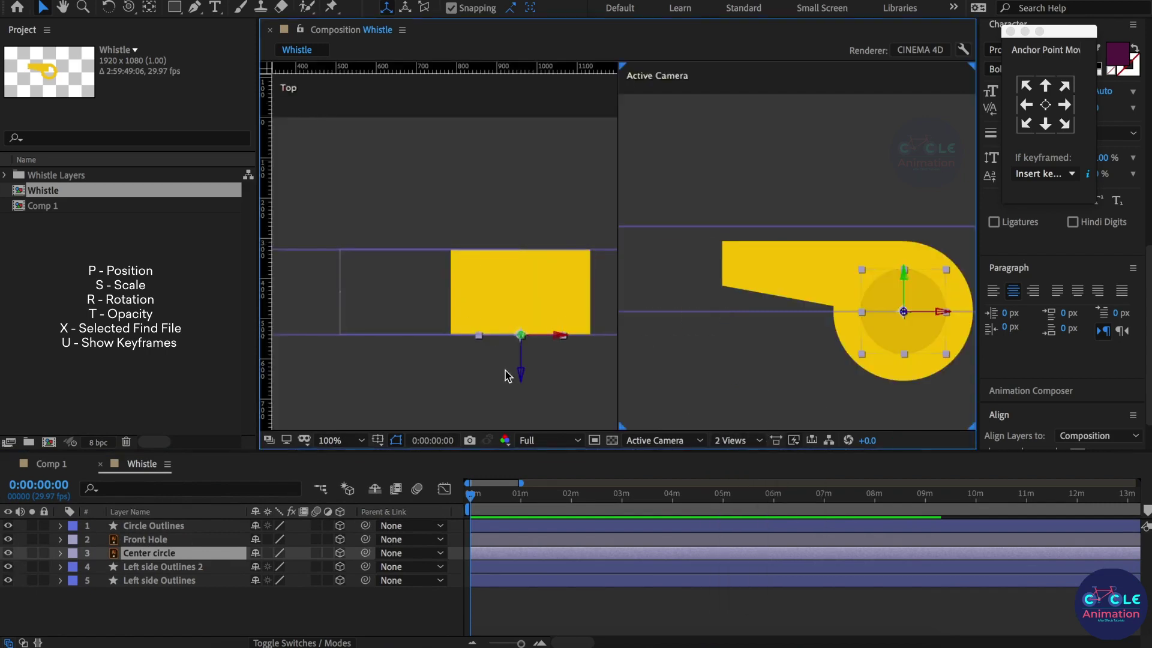
click(198, 567)
click(217, 558)
Duplicate Center circle and push Center circle 2 back along Z toward the body.
key(ctrl+d)
scroll(513, 387, up, 3)
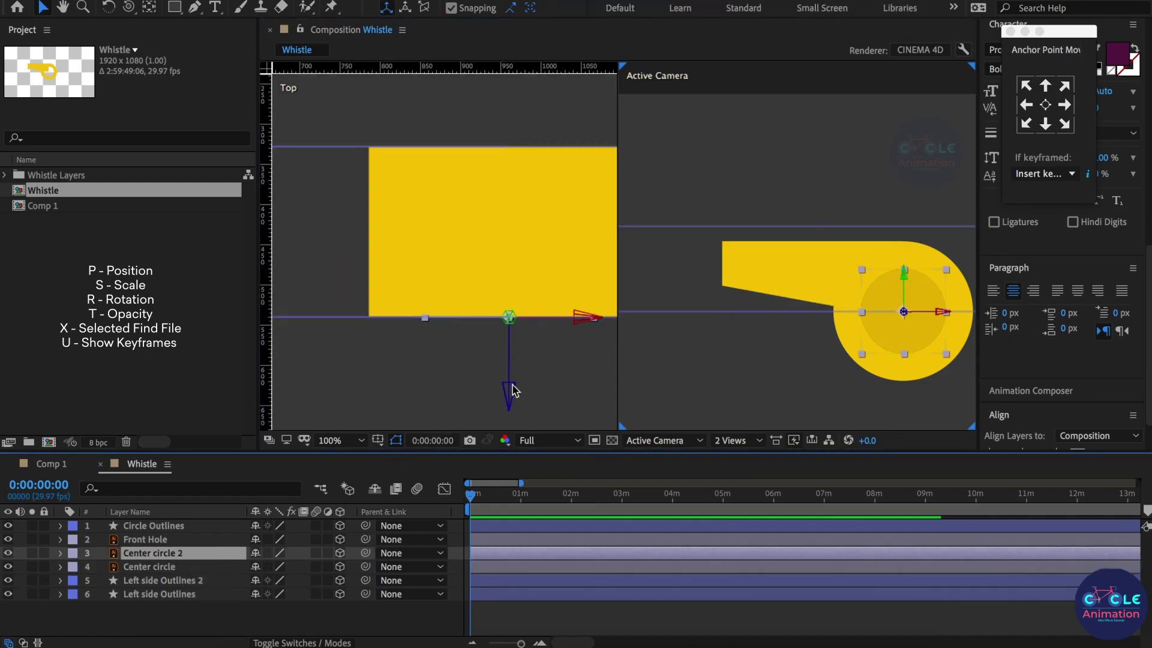
drag(509, 393, 513, 237)
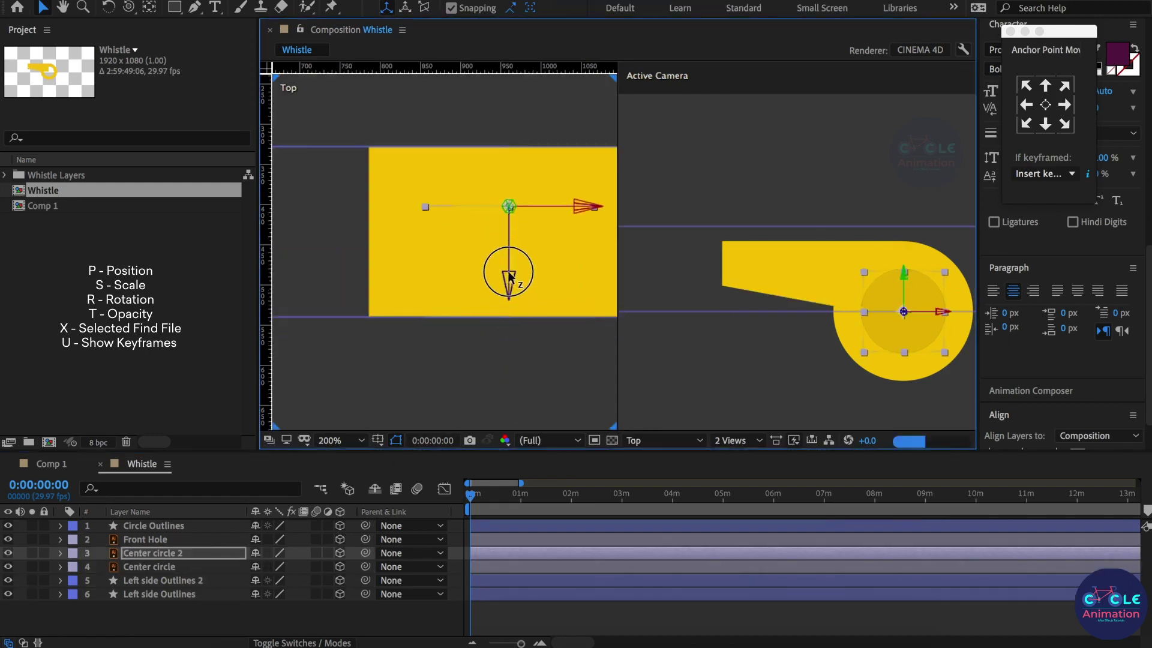
drag(513, 237, 514, 221)
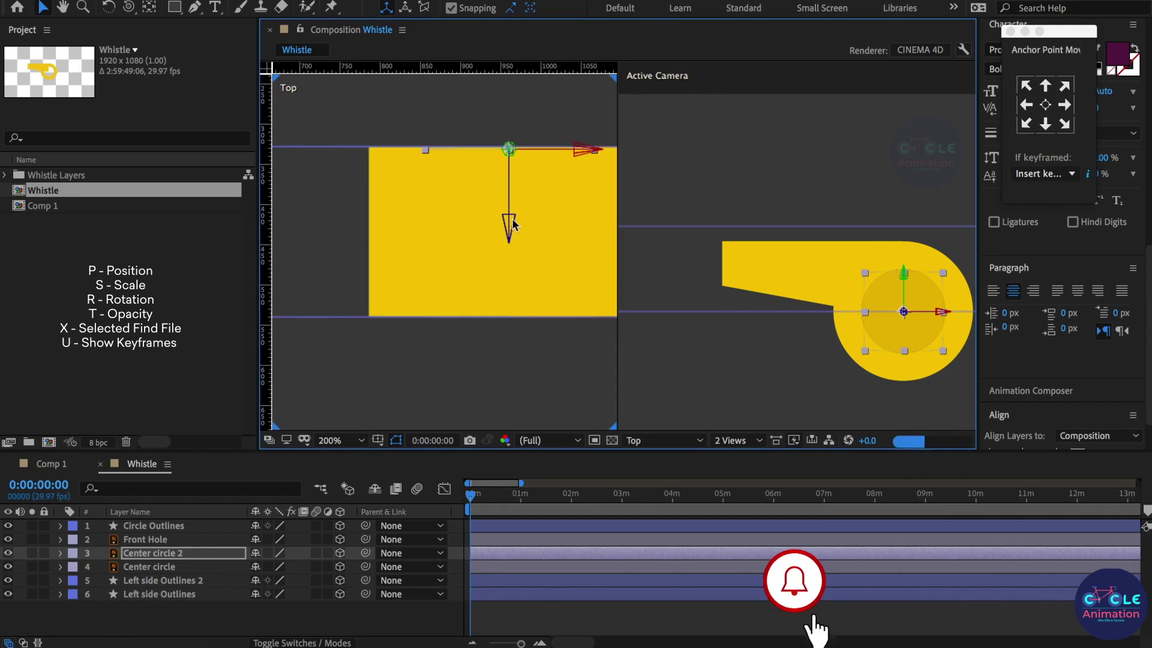
scroll(513, 147, up, 2)
scroll(513, 147, up, 1)
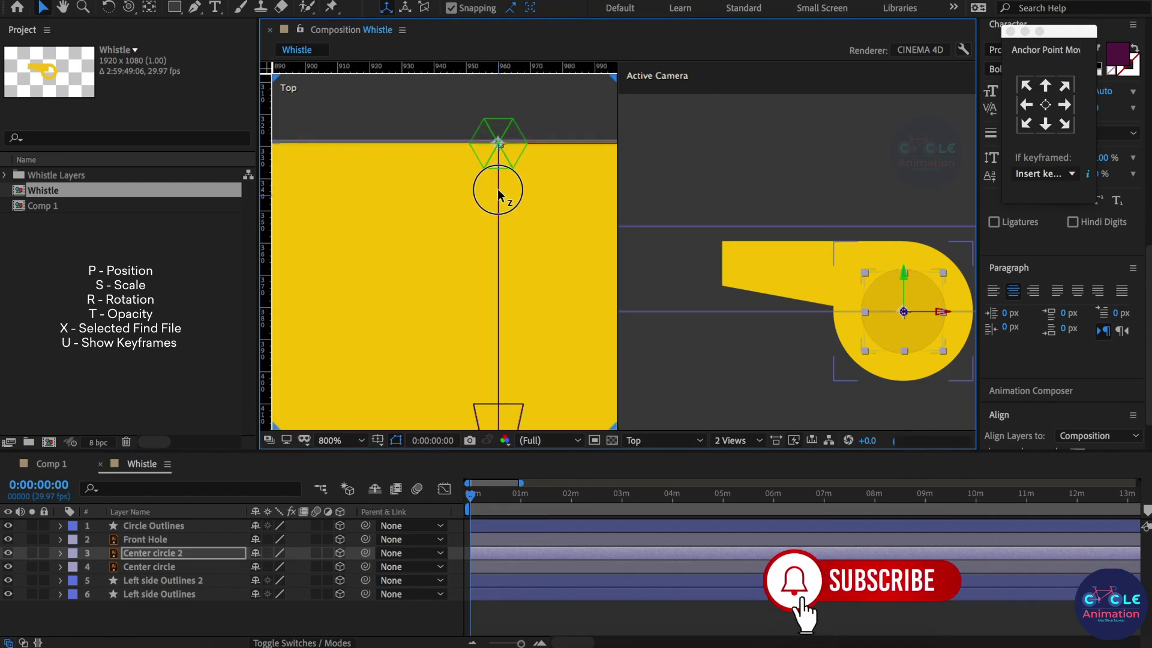
Fine-tune Center circle 2's depth so its edge meets the body's top edge.
drag(498, 194, 499, 196)
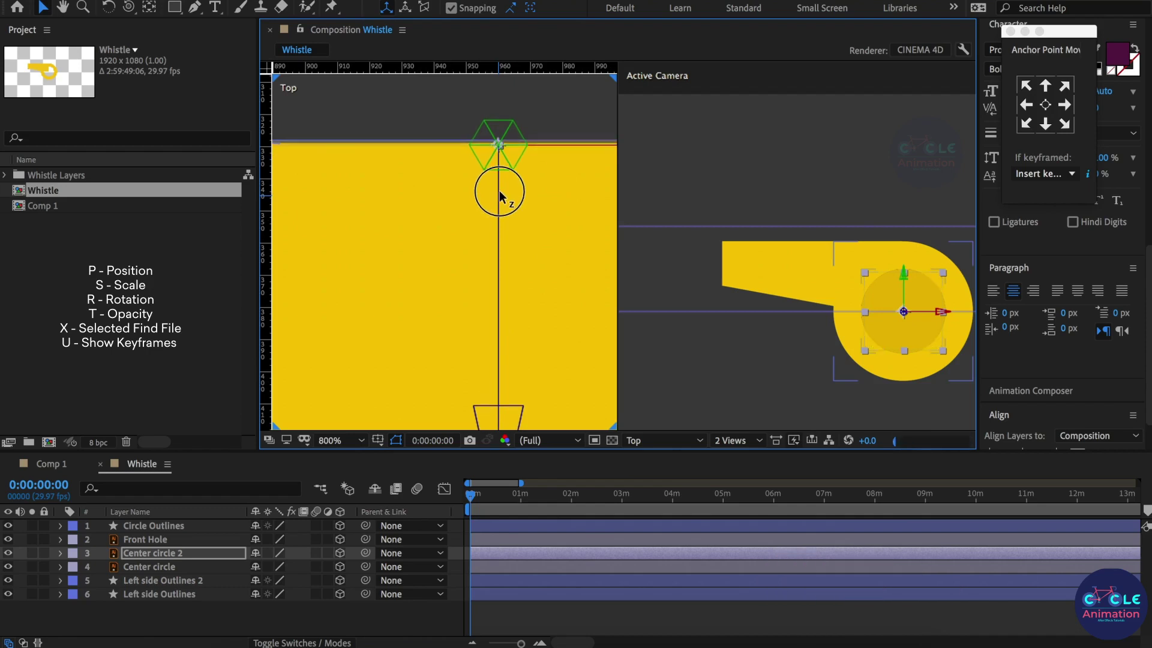
scroll(500, 146, up, 1)
drag(502, 227, 500, 221)
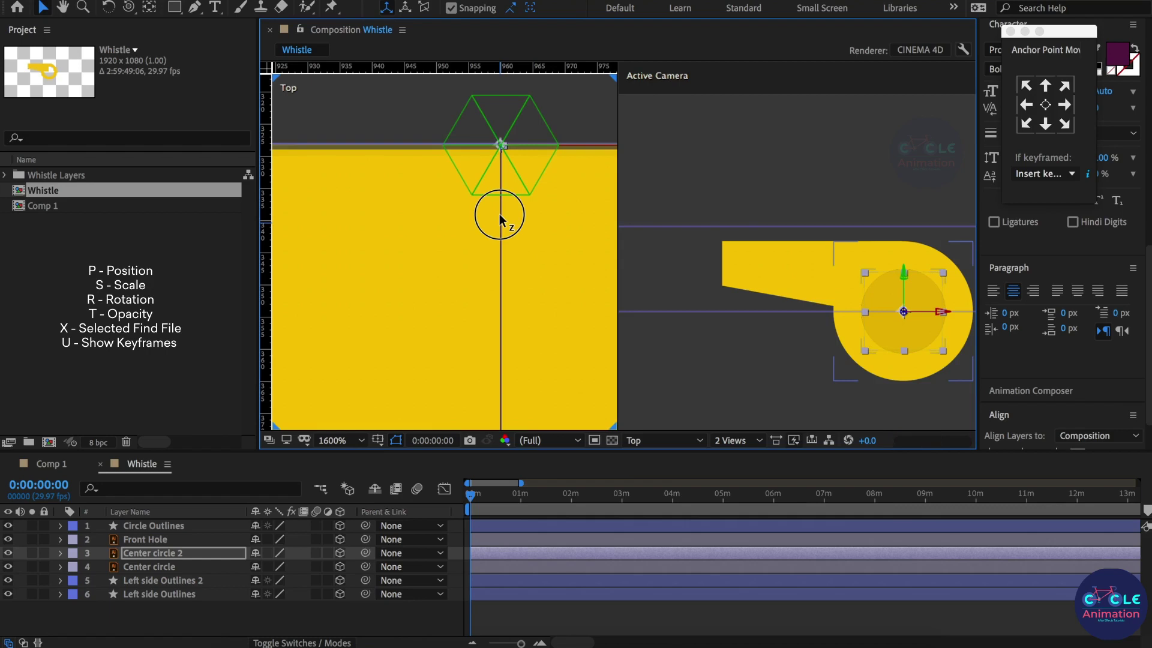
scroll(472, 204, down, 2)
scroll(472, 203, down, 1)
scroll(472, 203, down, 1)
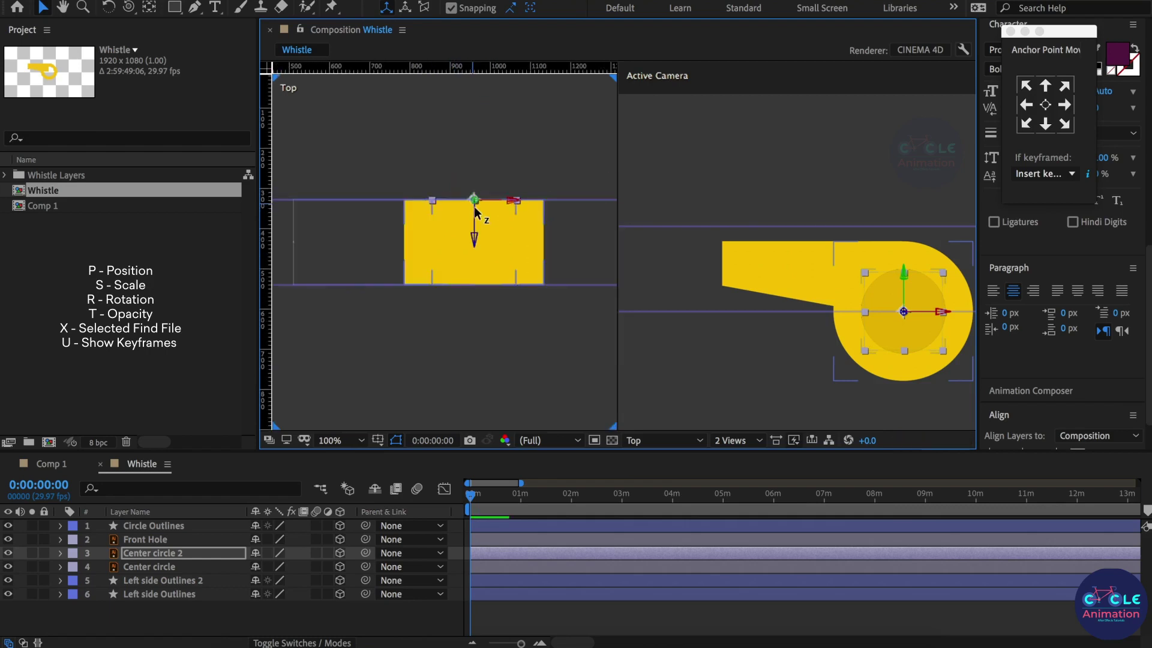
click(712, 373)
scroll(725, 280, down, 1)
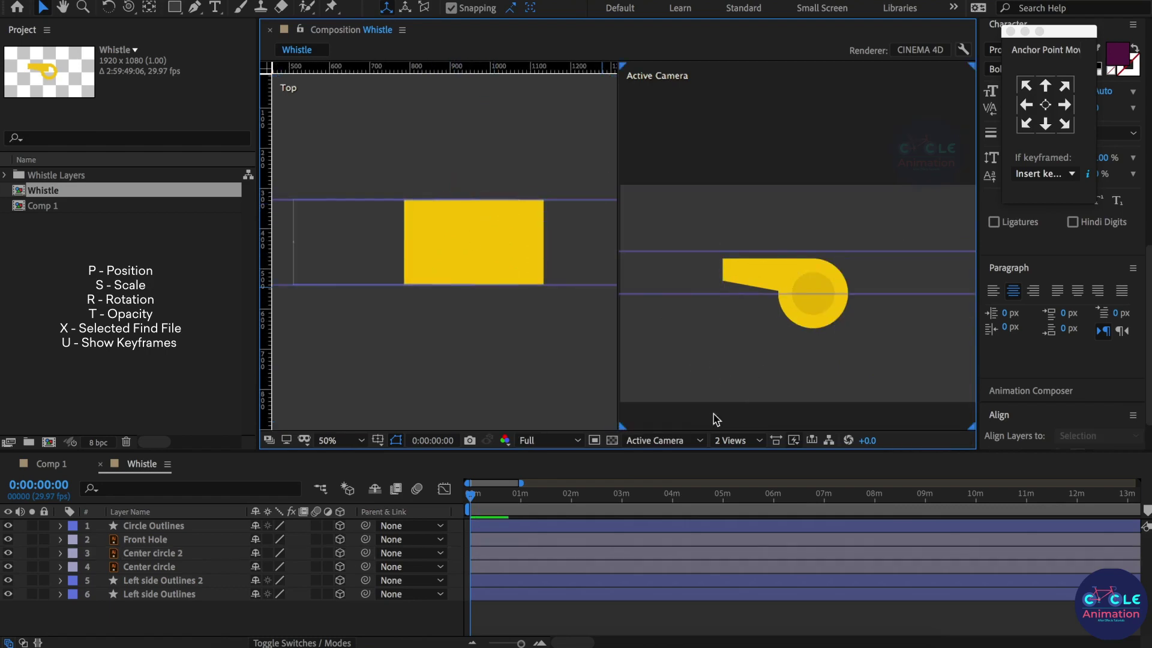
Move Front Hole's anchor point to its top edge with Anchor Point Mover.
click(736, 441)
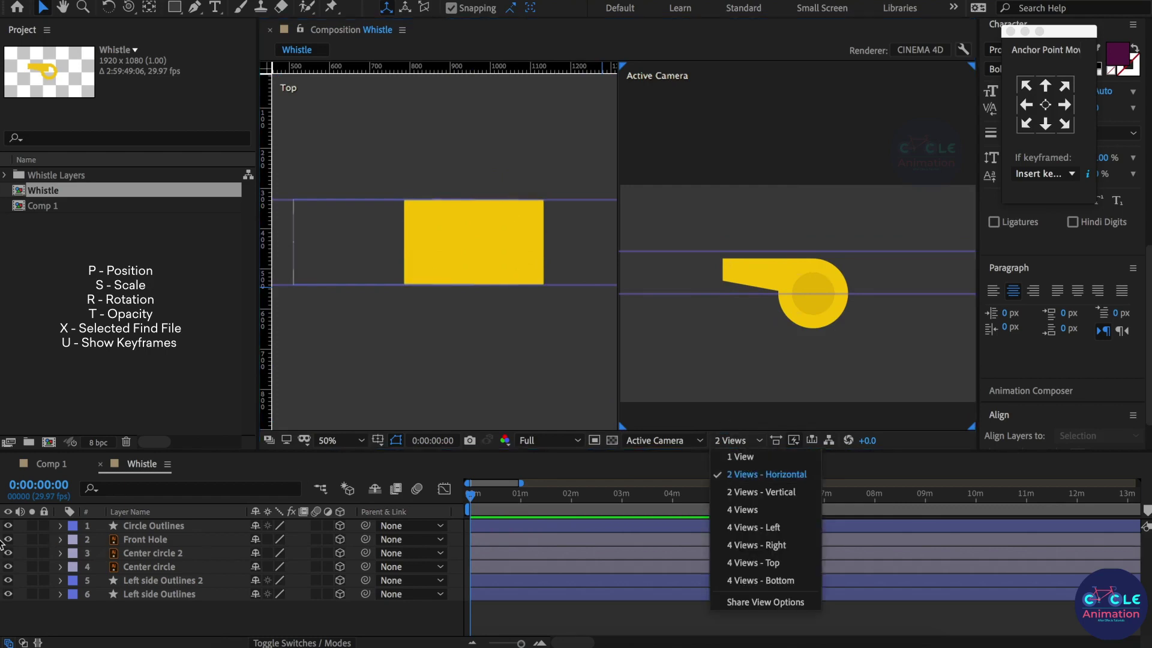
click(148, 540)
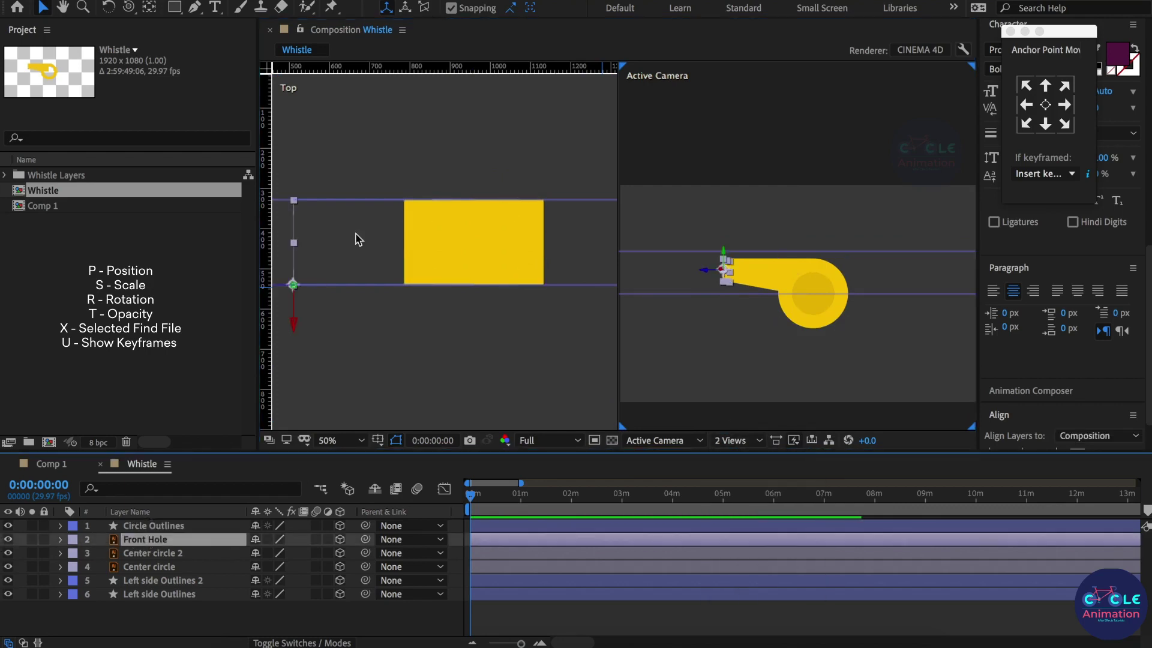
drag(404, 347, 477, 354)
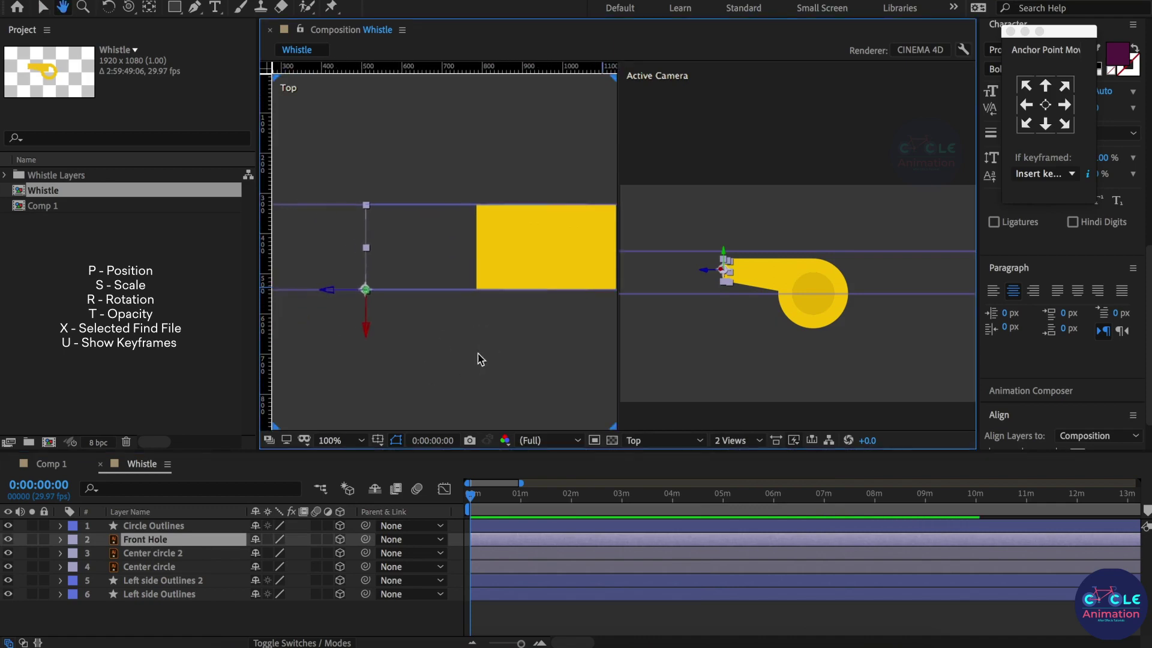
scroll(331, 258, up, 1)
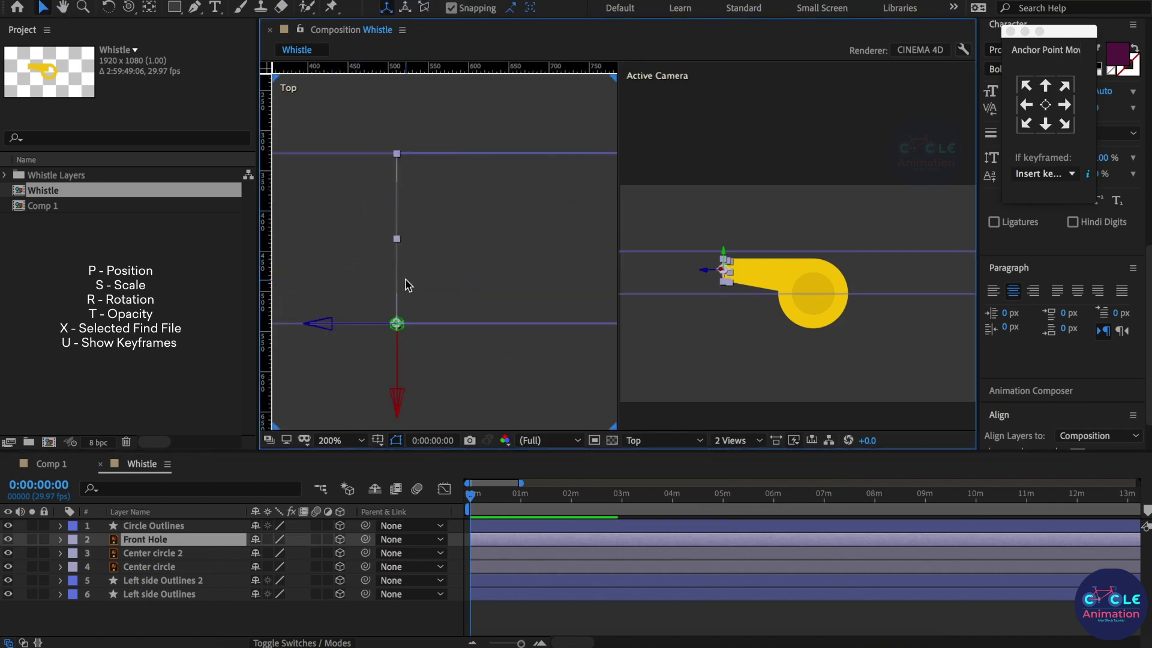
click(1046, 89)
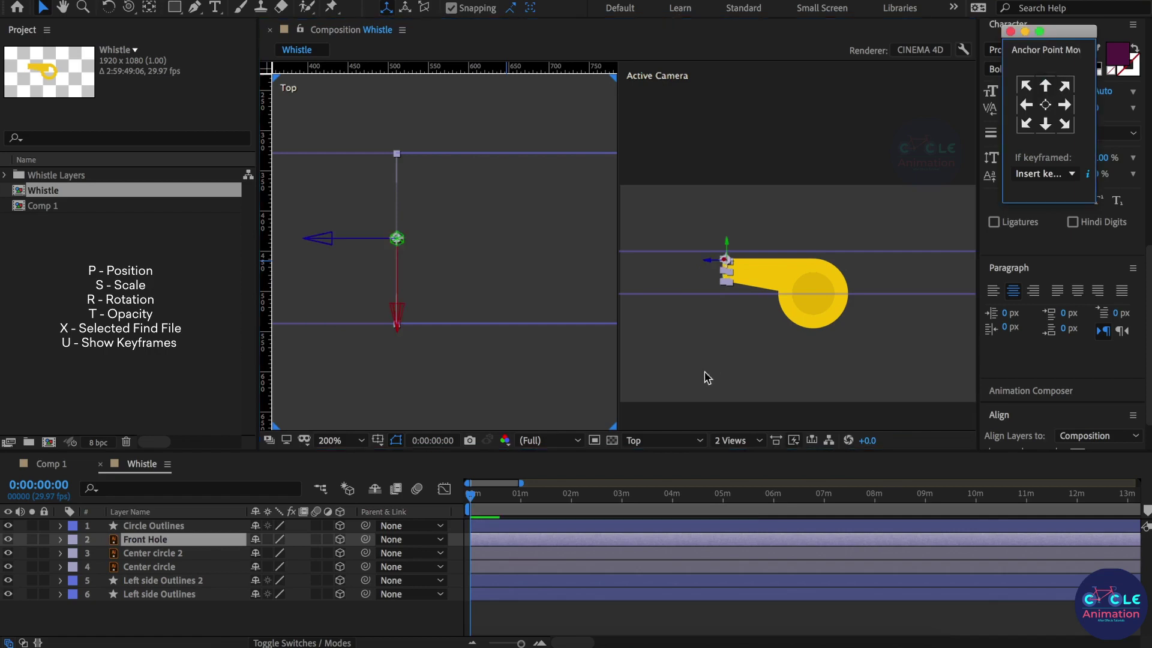
scroll(732, 279, up, 2)
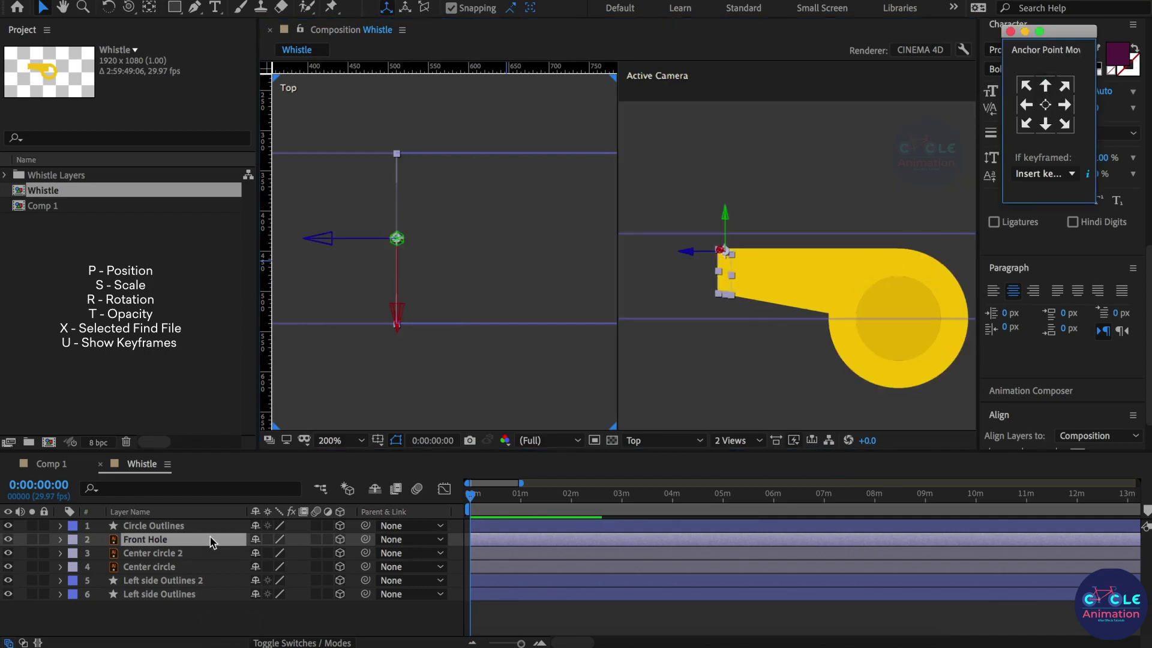
Convert Front Hole into a shape layer with Create Shapes from Vector Layer.
click(192, 541)
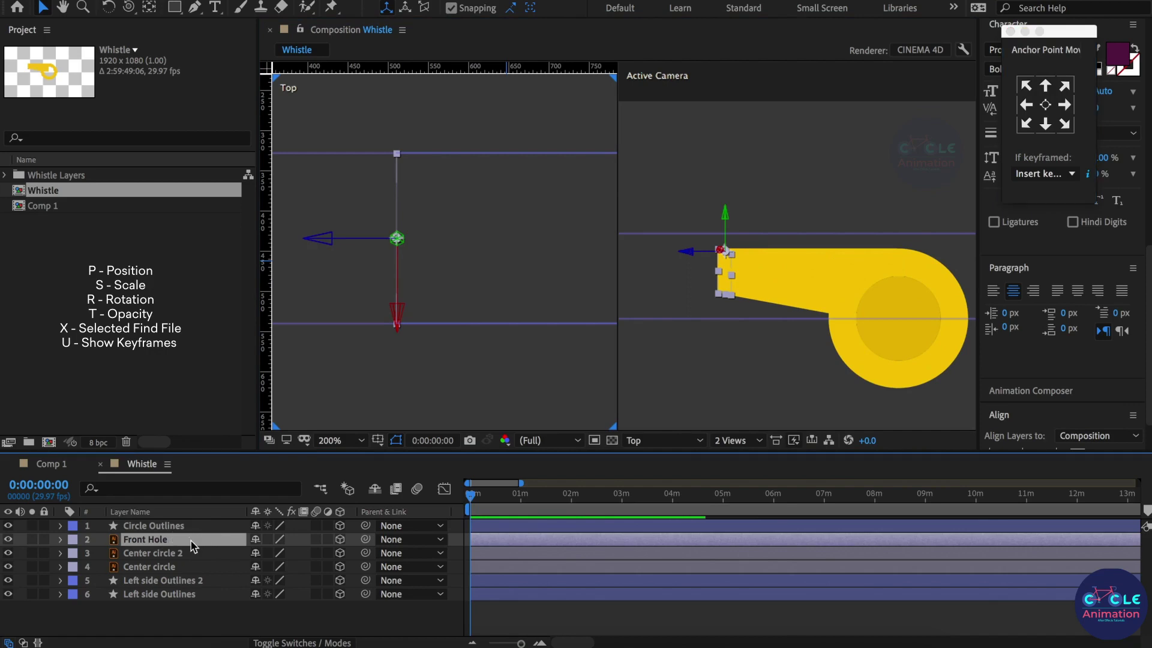
right_click(192, 542)
mouse_move(266, 544)
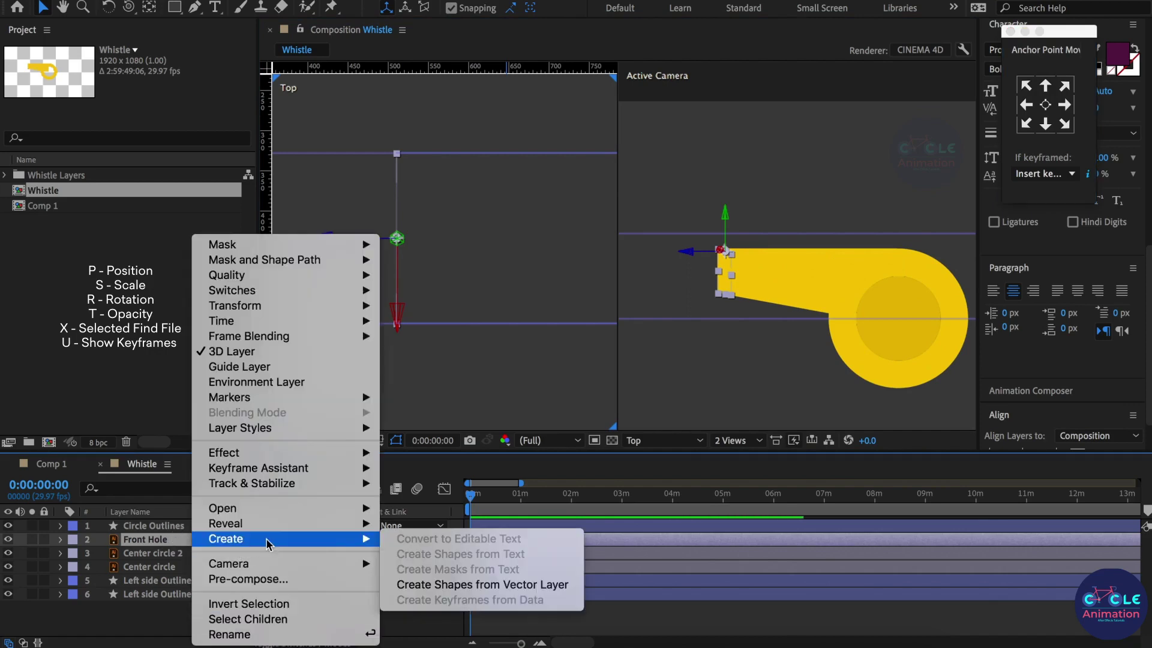
click(437, 583)
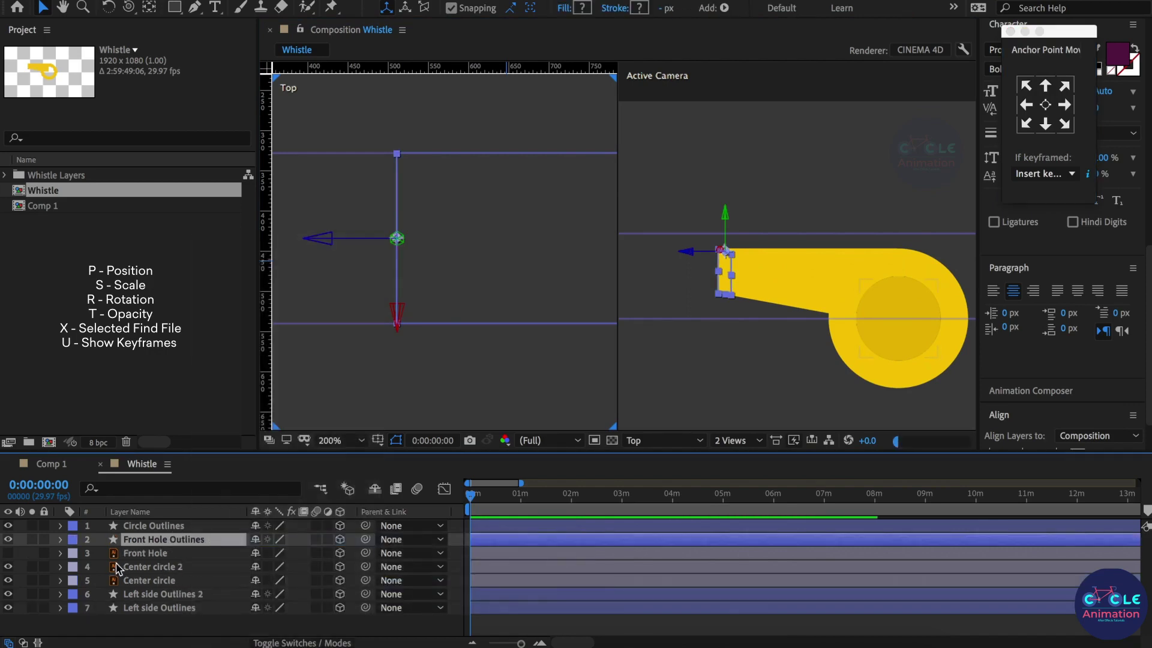
Rename the Front Hole Outlines layer to 'Top'.
click(156, 553)
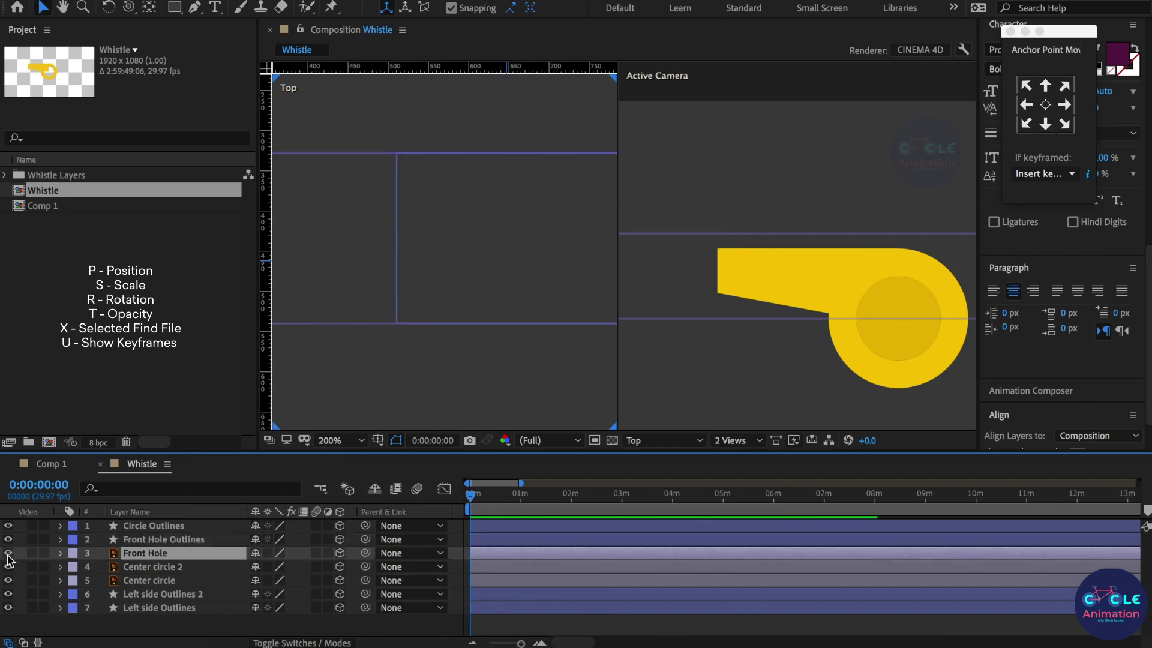
click(179, 540)
right_click(178, 539)
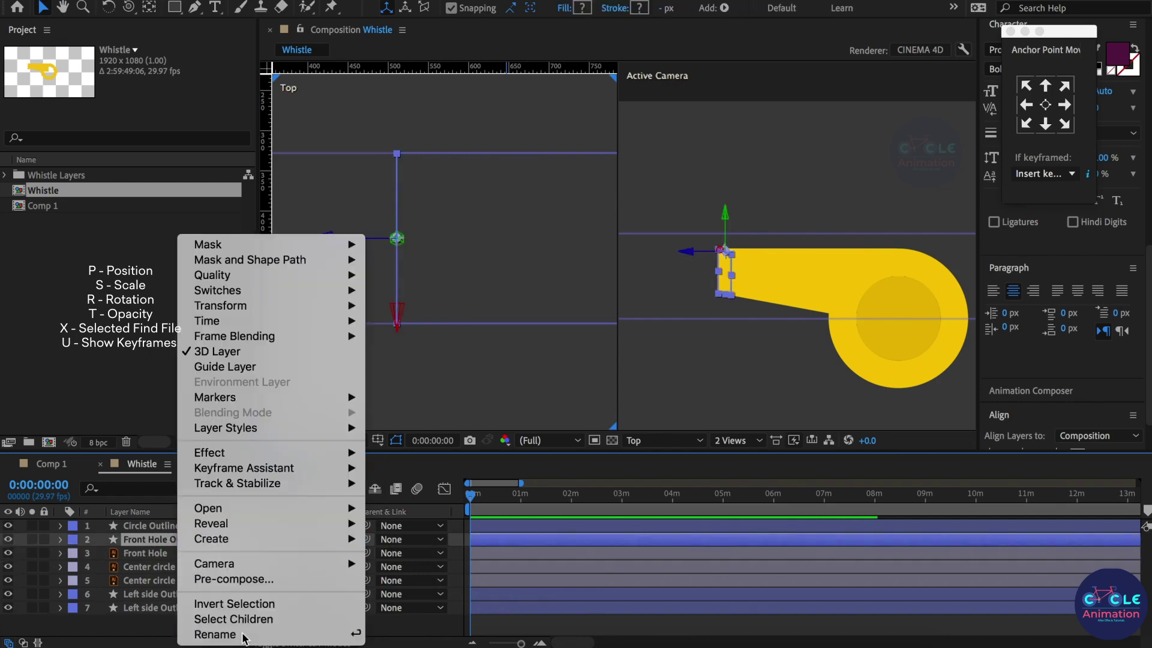
click(244, 635)
text(To)
key(Return)
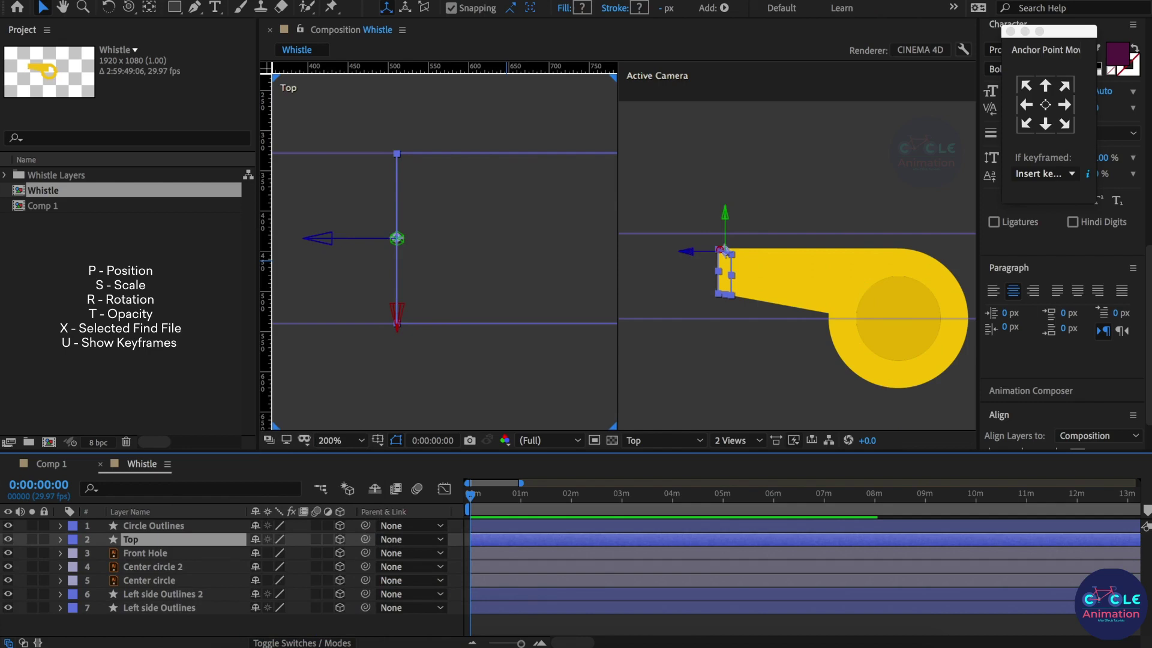
Hide Group 1 inside Top and set Top's Orientation Z to 270°.
click(61, 539)
click(75, 554)
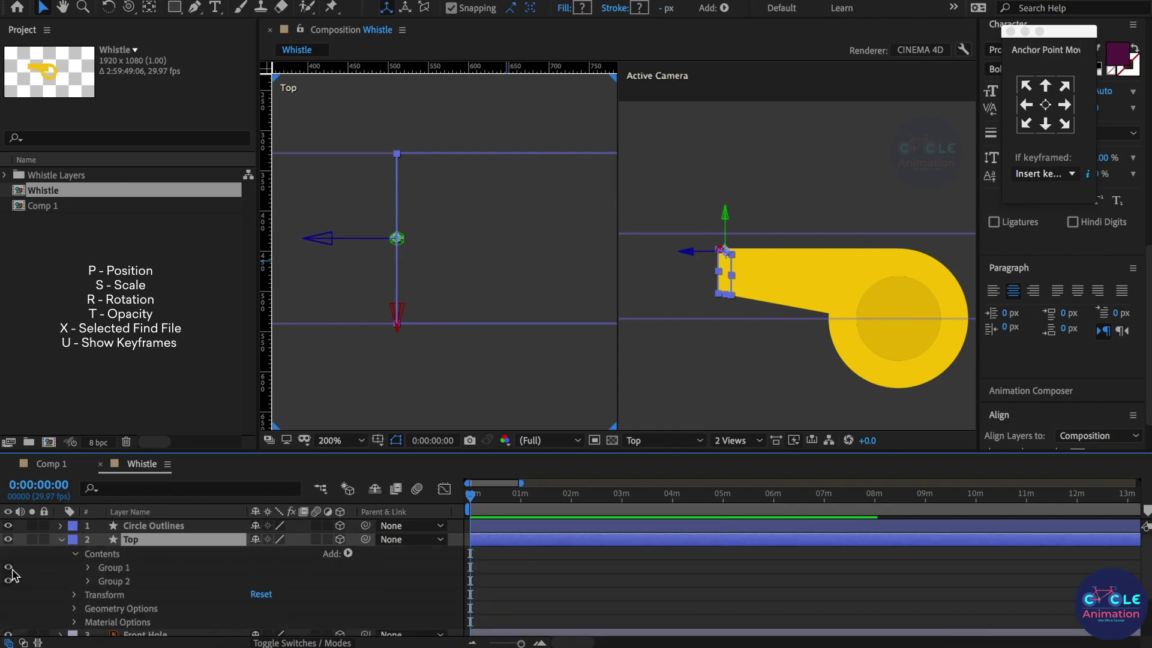
click(8, 568)
key(r)
drag(294, 553, 503, 553)
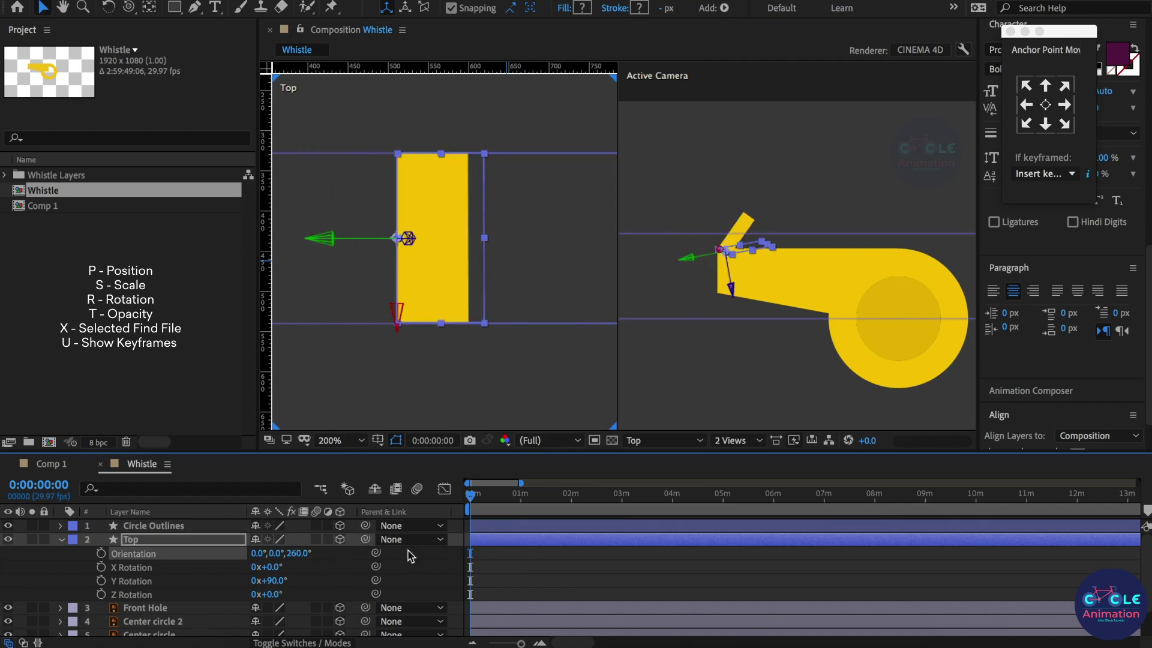
click(301, 554)
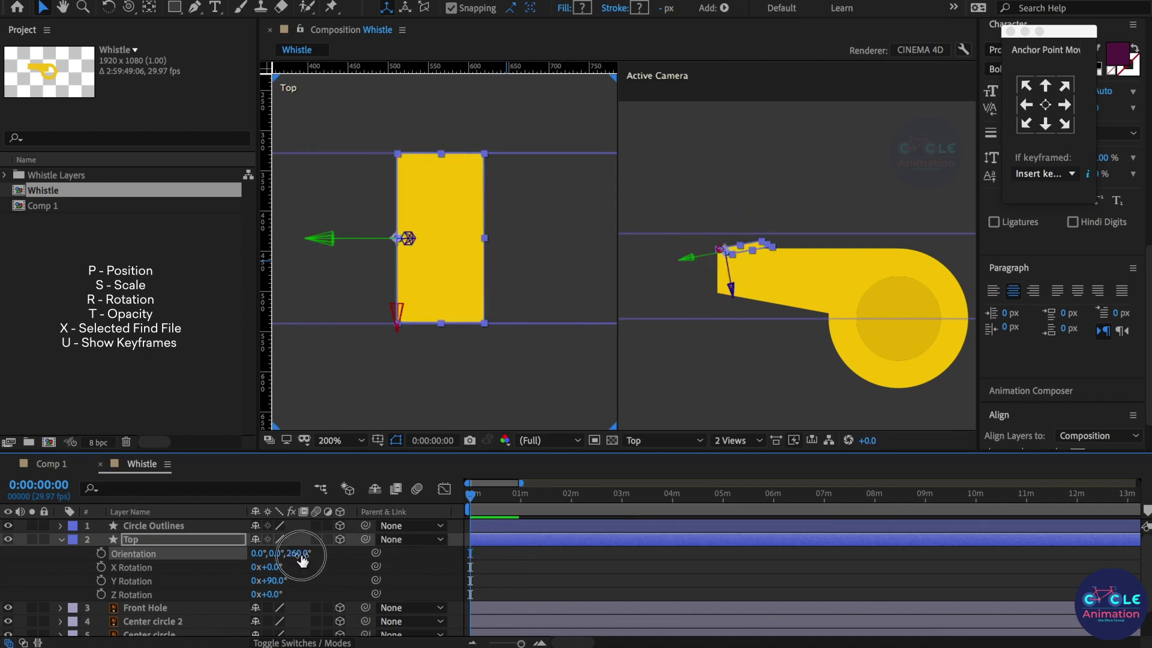
text(270)
key(Return)
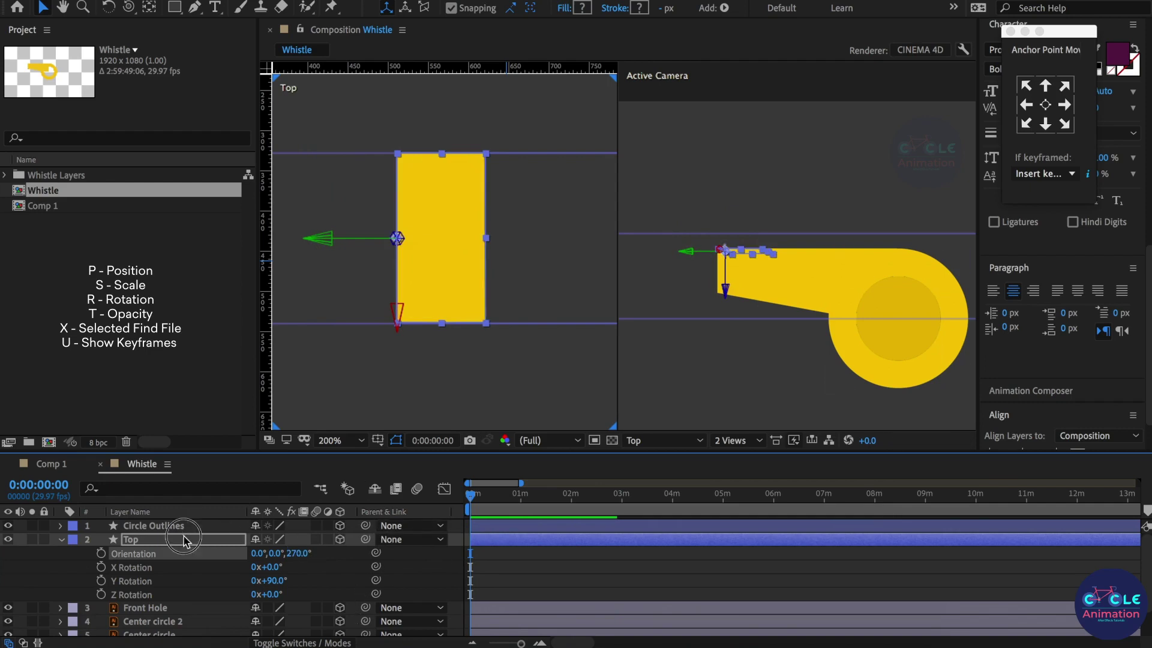
Stretch the Top layer's scale to 100, 418, 100%.
key(s)
drag(300, 553, 539, 546)
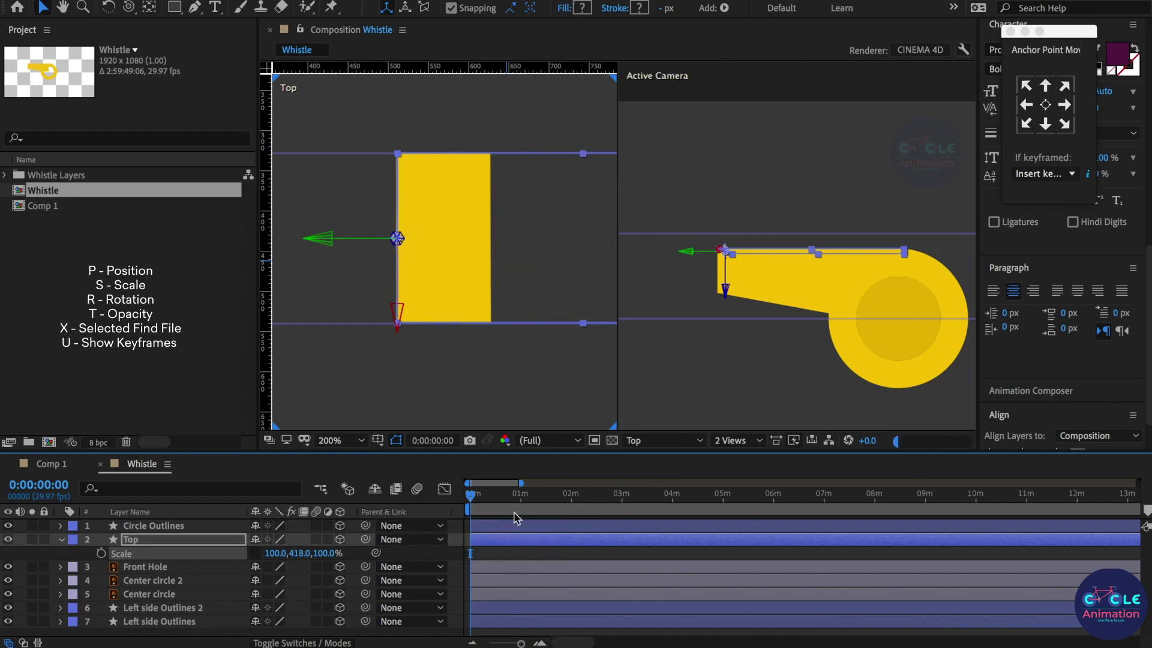
scroll(355, 300, down, 2)
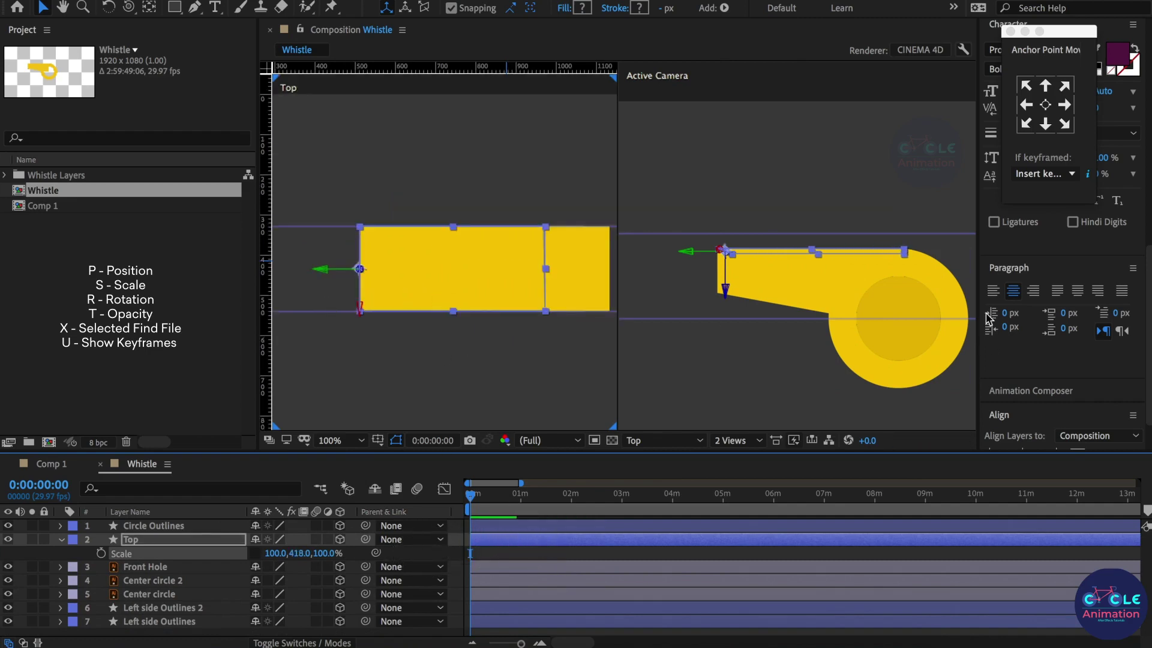
scroll(731, 267, up, 3)
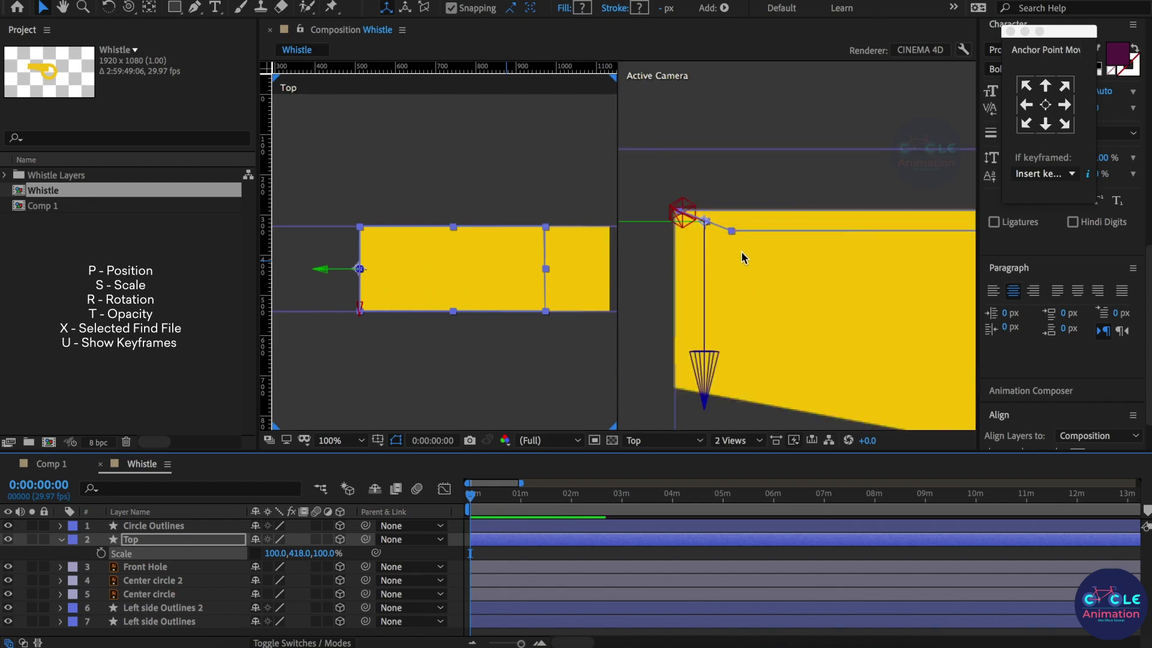
scroll(740, 251, down, 1)
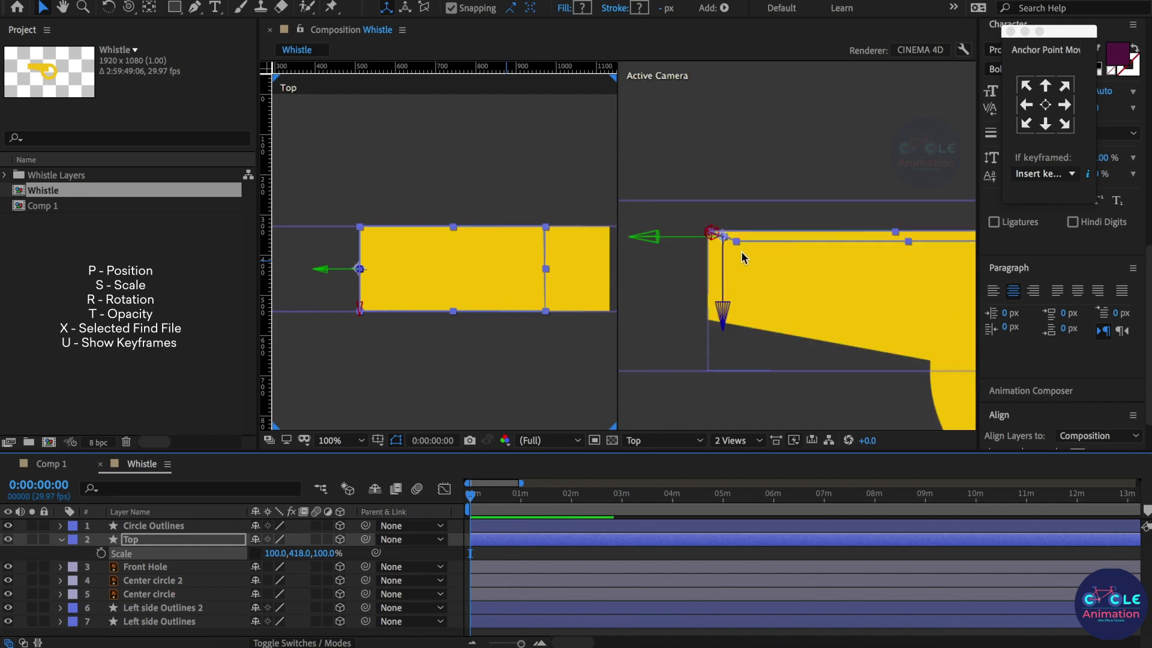
click(163, 569)
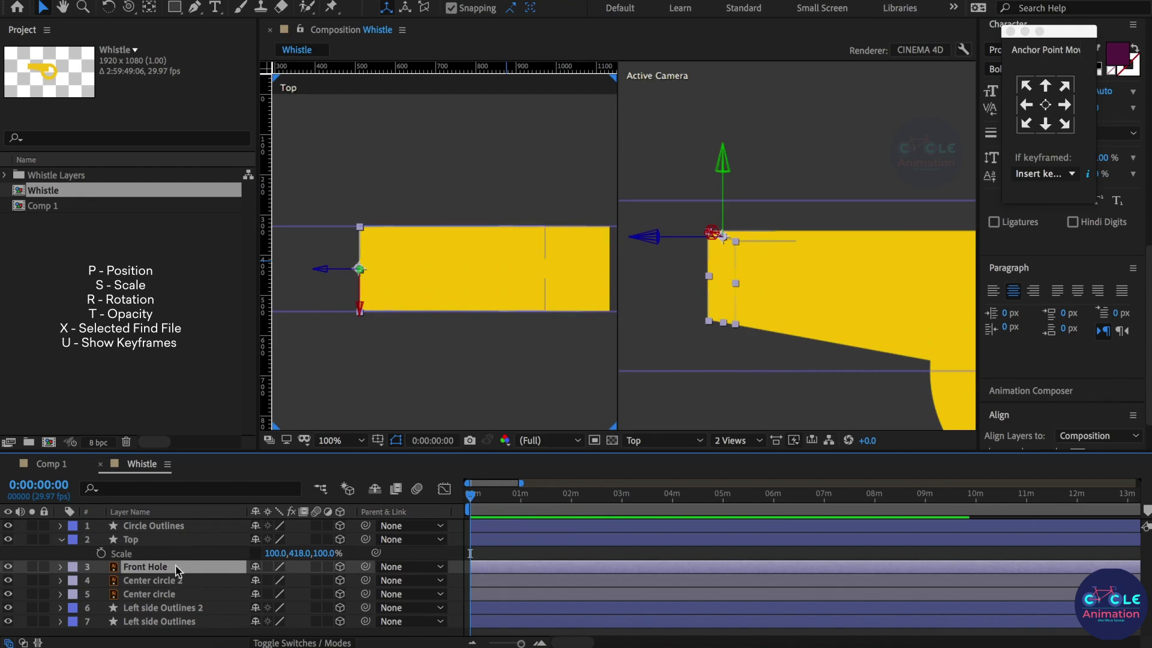
click(132, 539)
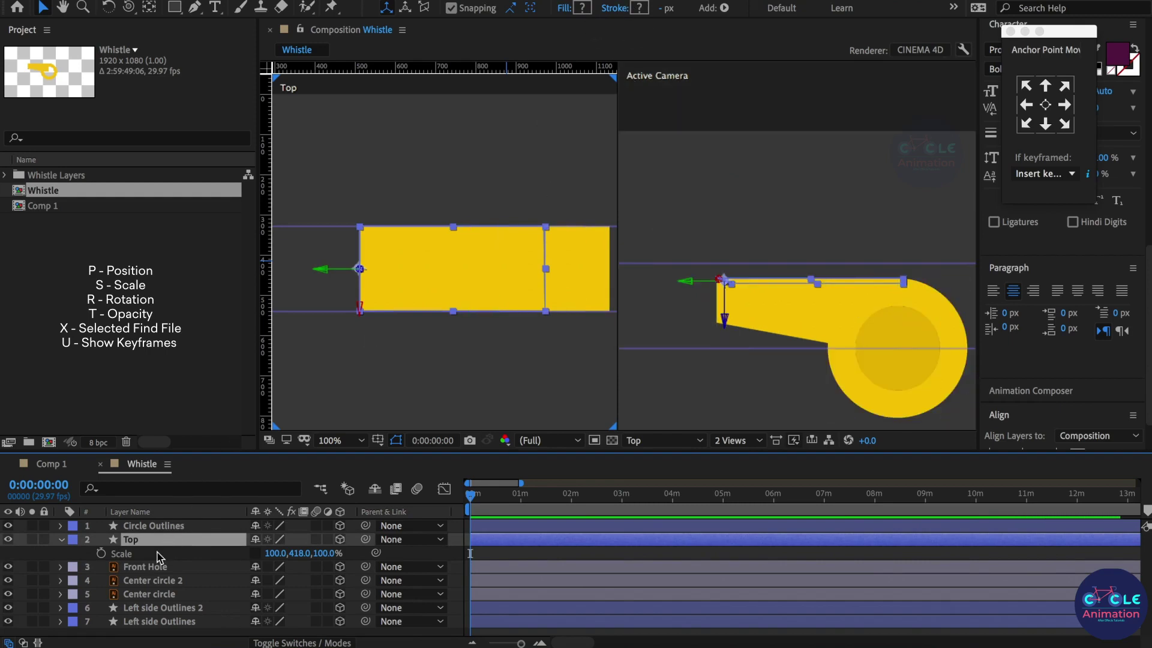
Fill the Top layer with darker yellow E1BB26.
click(582, 9)
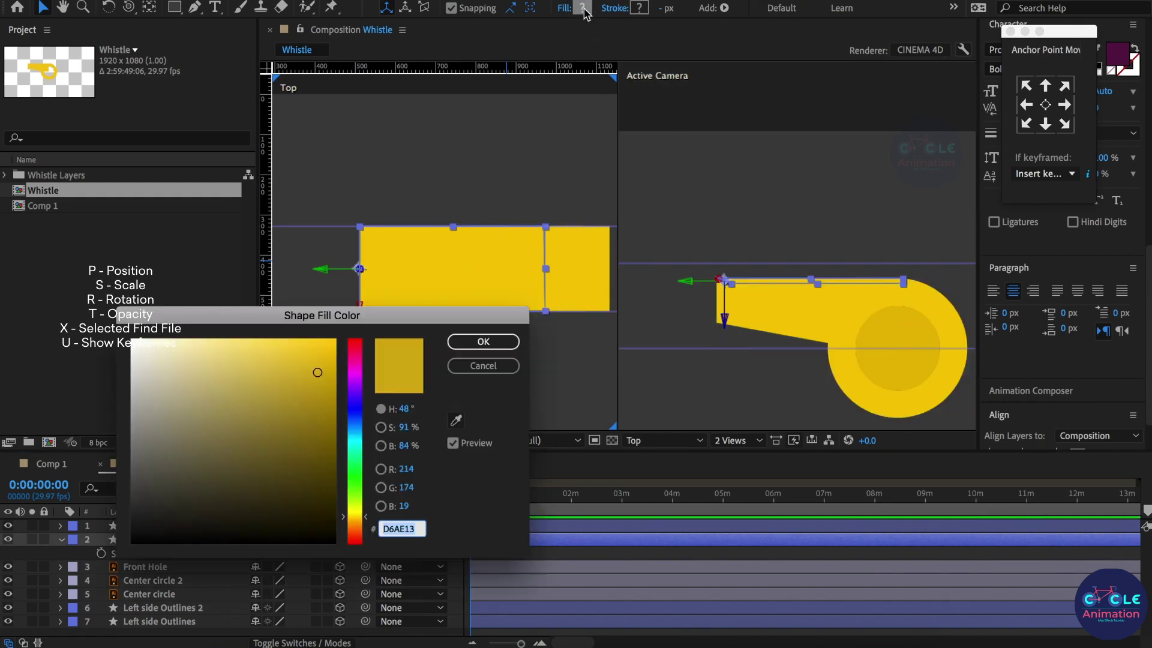
click(303, 362)
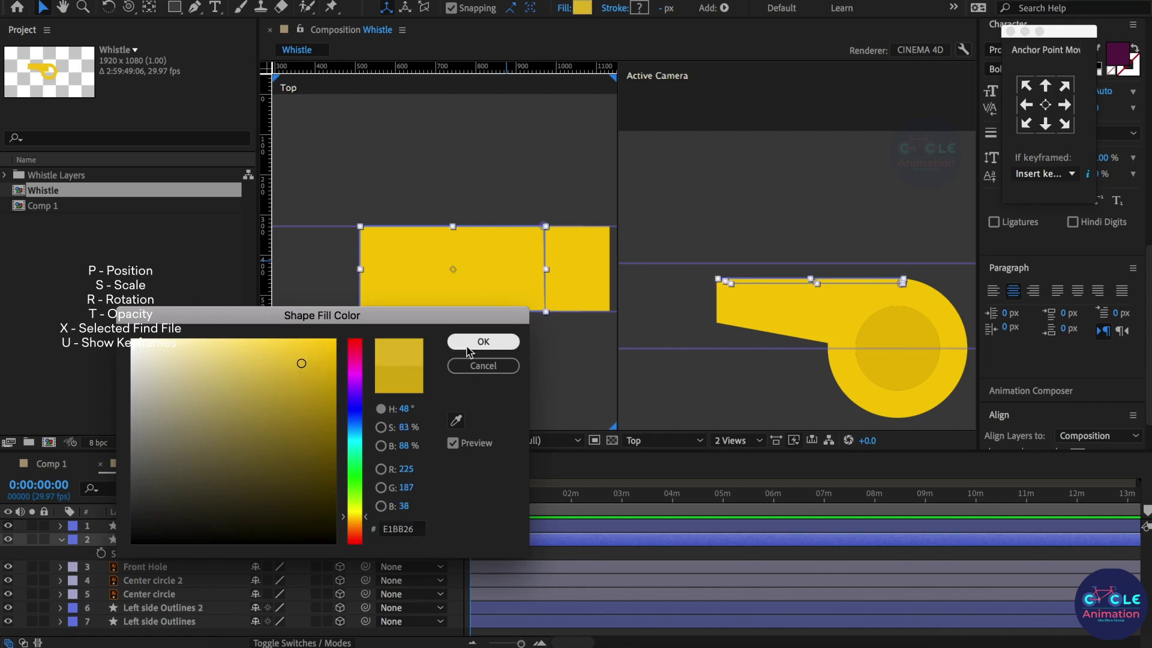
click(483, 342)
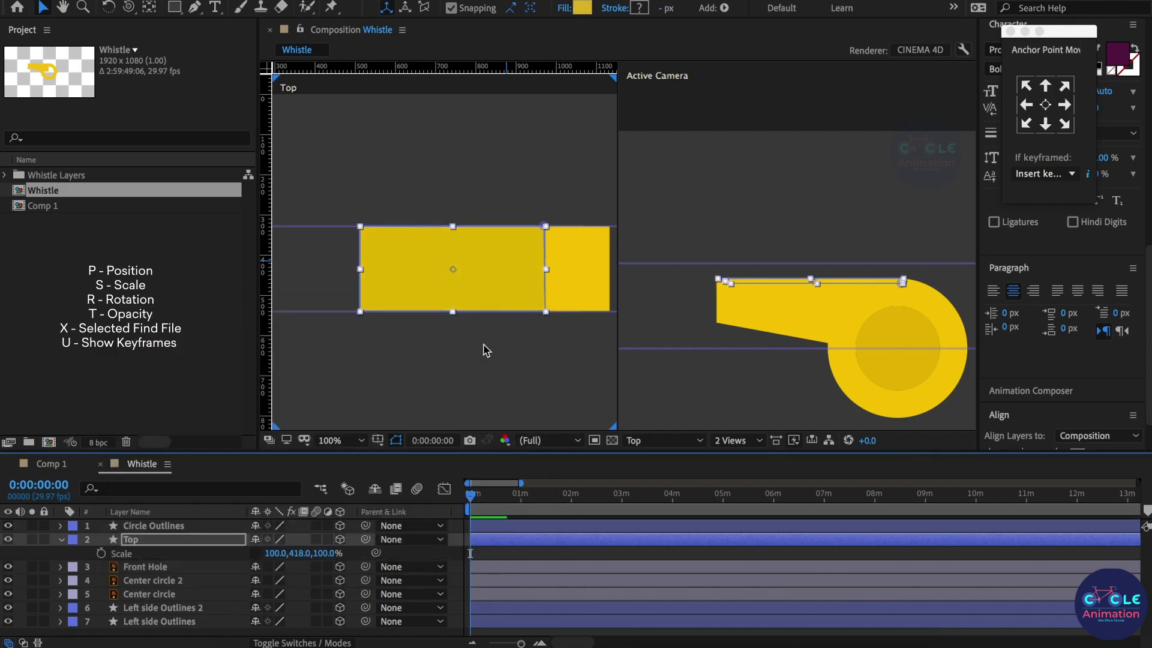
click(514, 335)
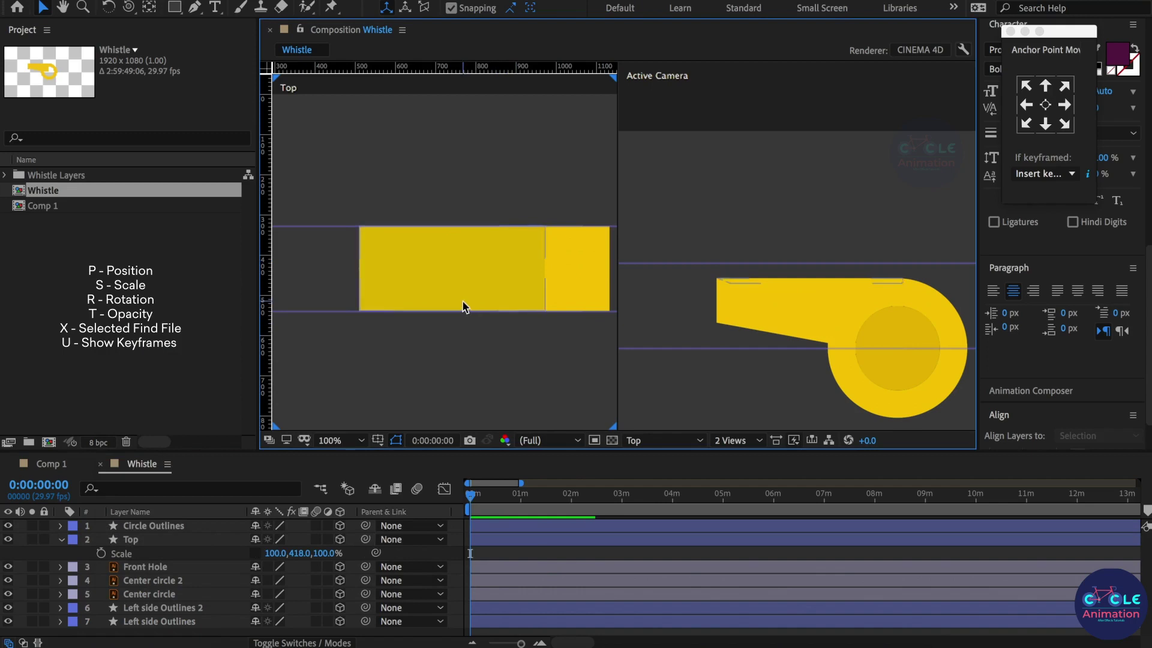
click(62, 540)
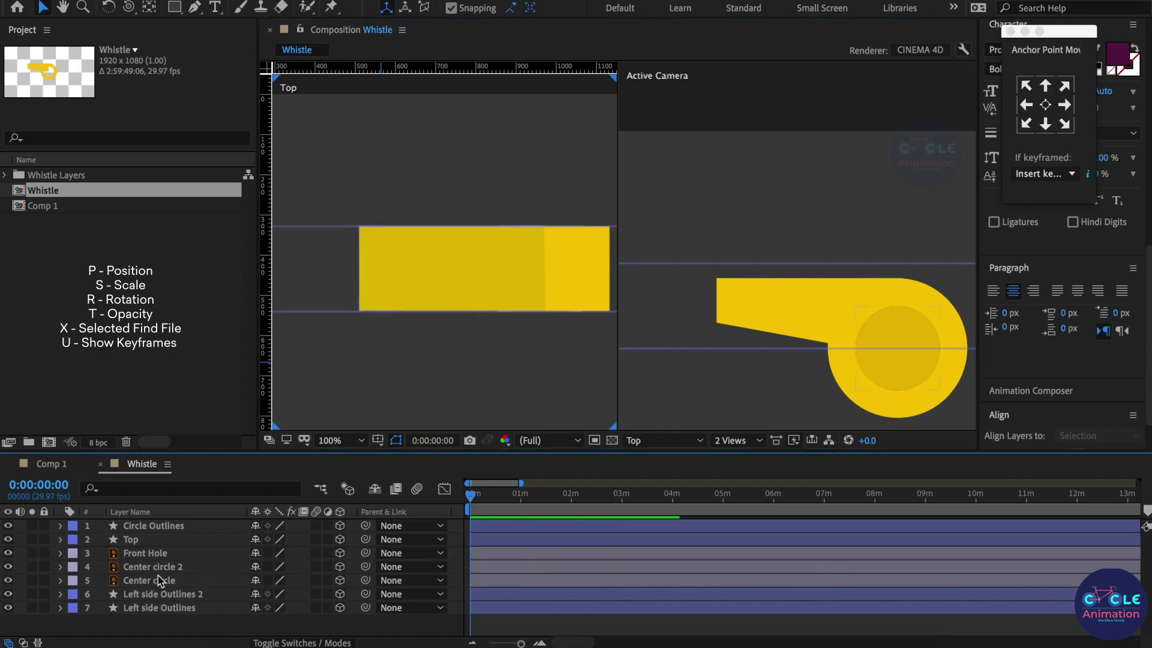
Duplicate Front Hole and rename the copy 'Bottom'.
click(150, 553)
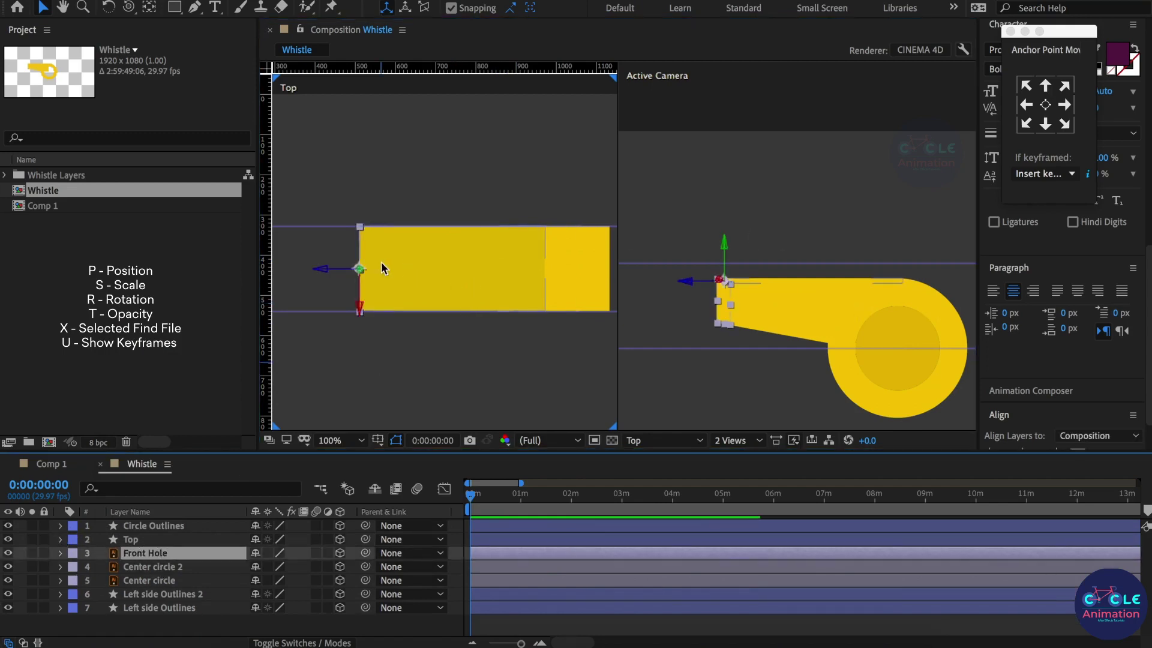
scroll(382, 269, up, 2)
scroll(353, 288, up, 2)
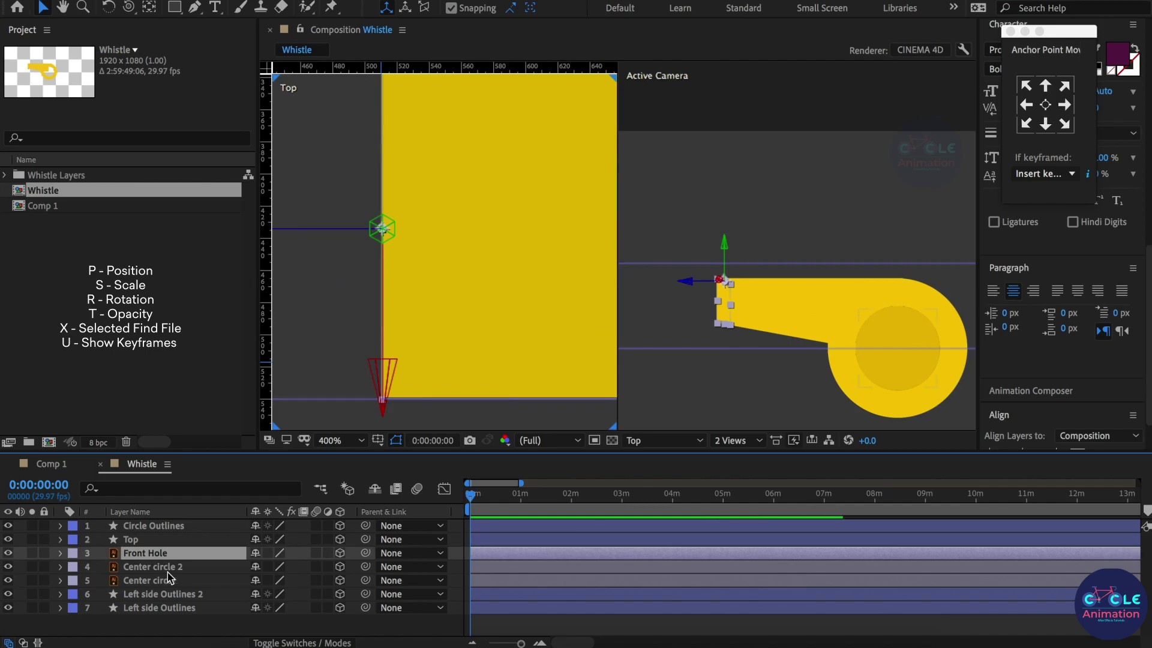
key(ctrl+d)
right_click(174, 552)
click(206, 635)
text(Bottom)
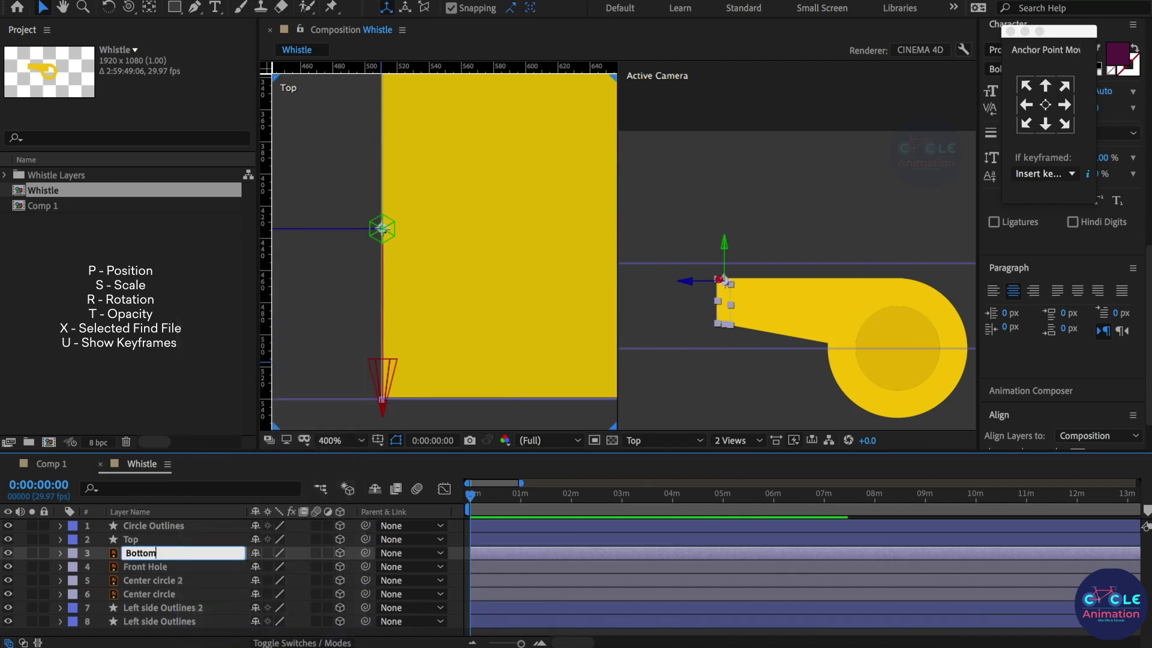
key(Return)
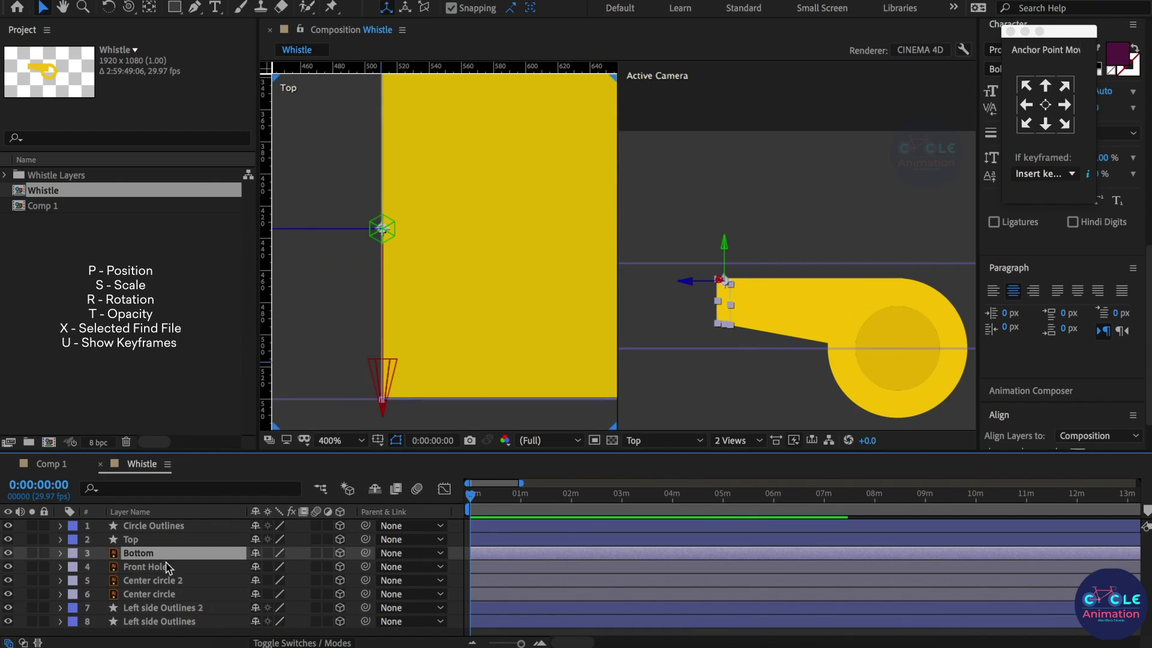
Convert Bottom to a Bottom Outlines shape layer, delete the original, anchor it at its lower corner.
right_click(172, 559)
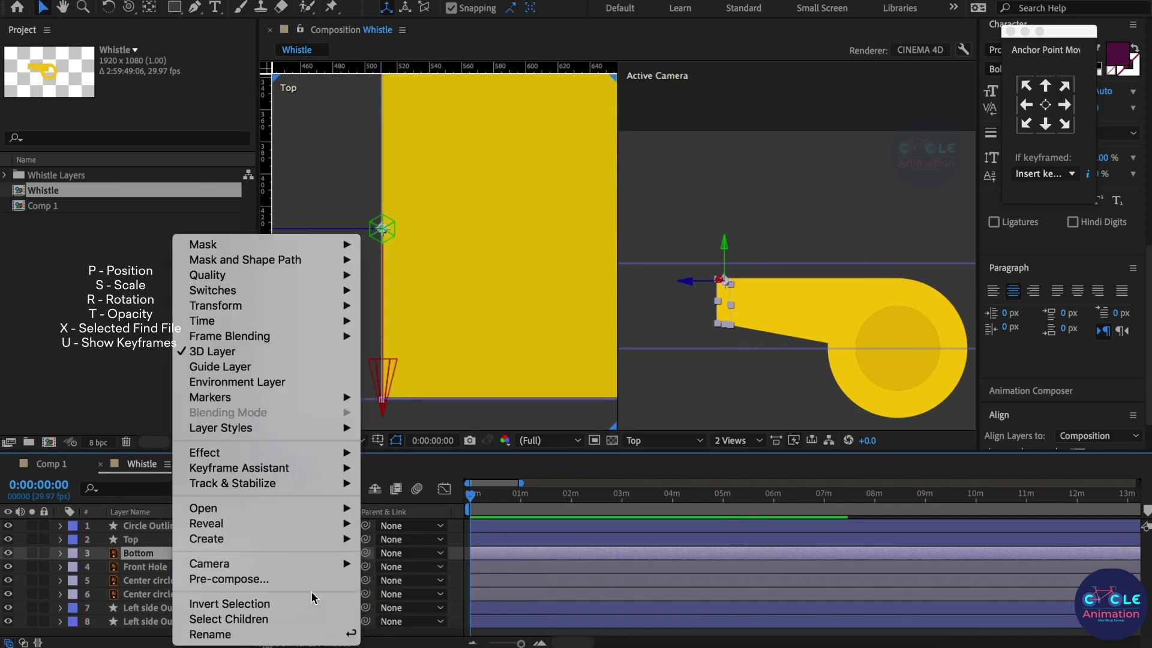
mouse_move(340, 537)
click(396, 582)
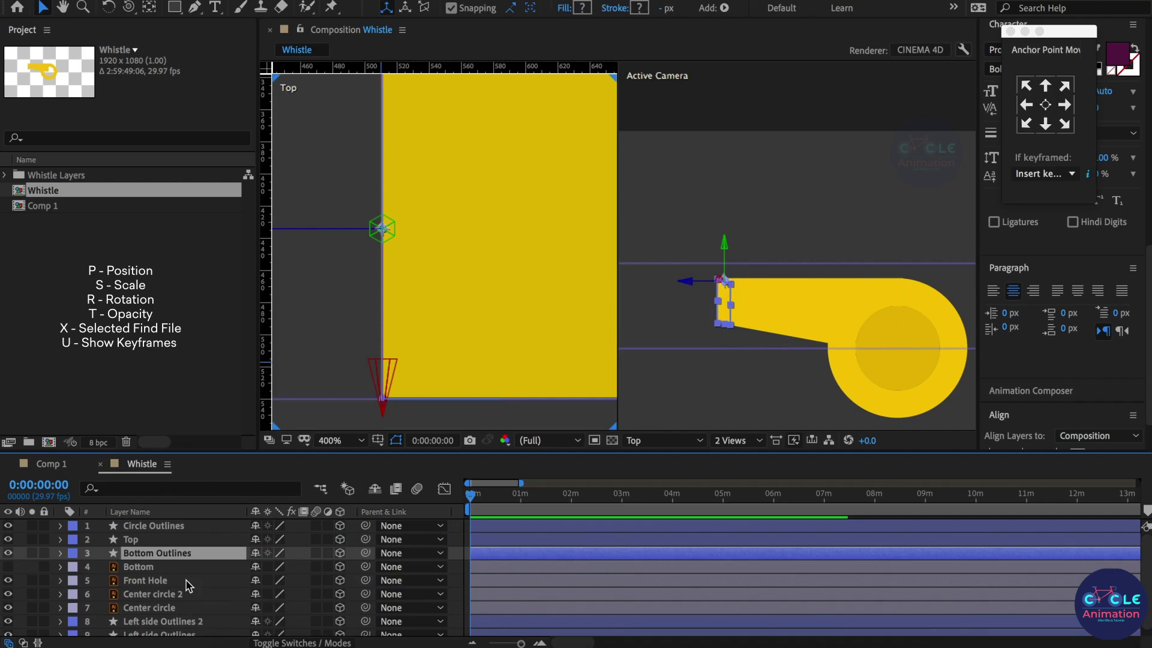
click(162, 568)
key(Delete)
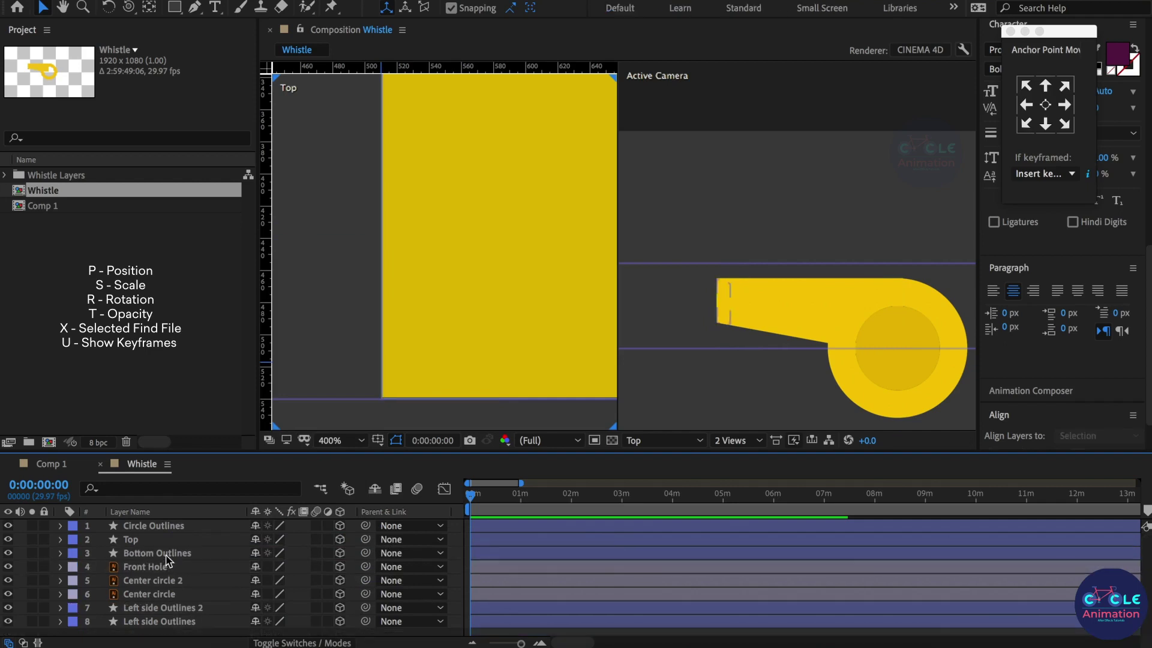
click(157, 553)
click(1064, 123)
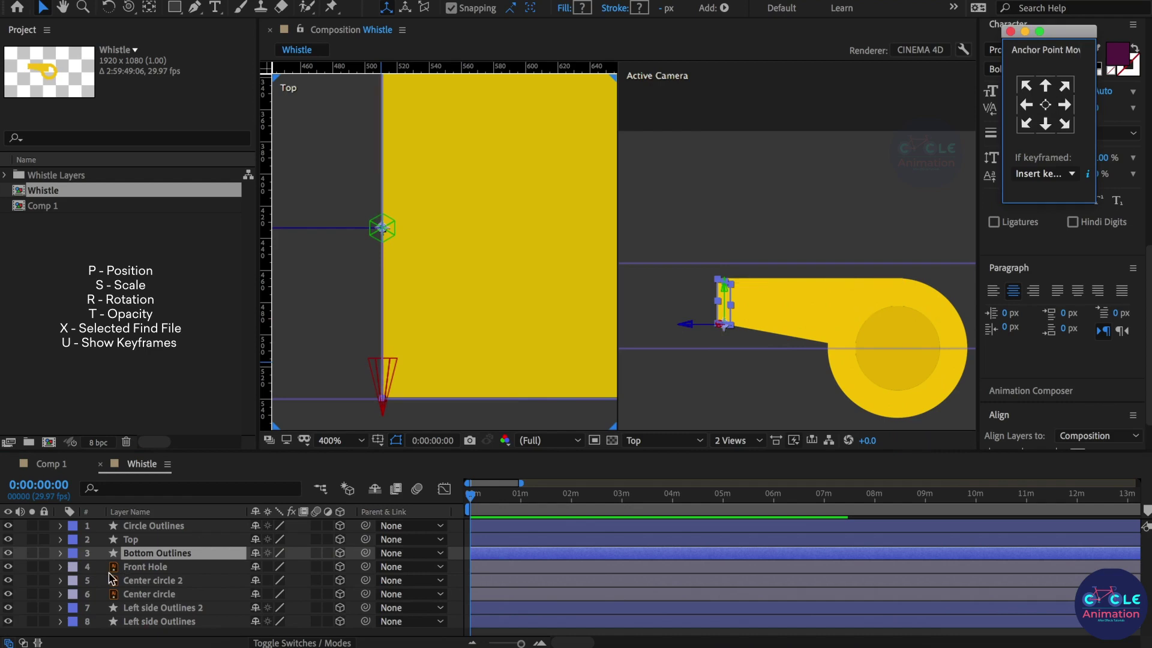
Delete Group 1 from Bottom Outlines' contents, keeping only Group 2.
click(60, 552)
click(75, 567)
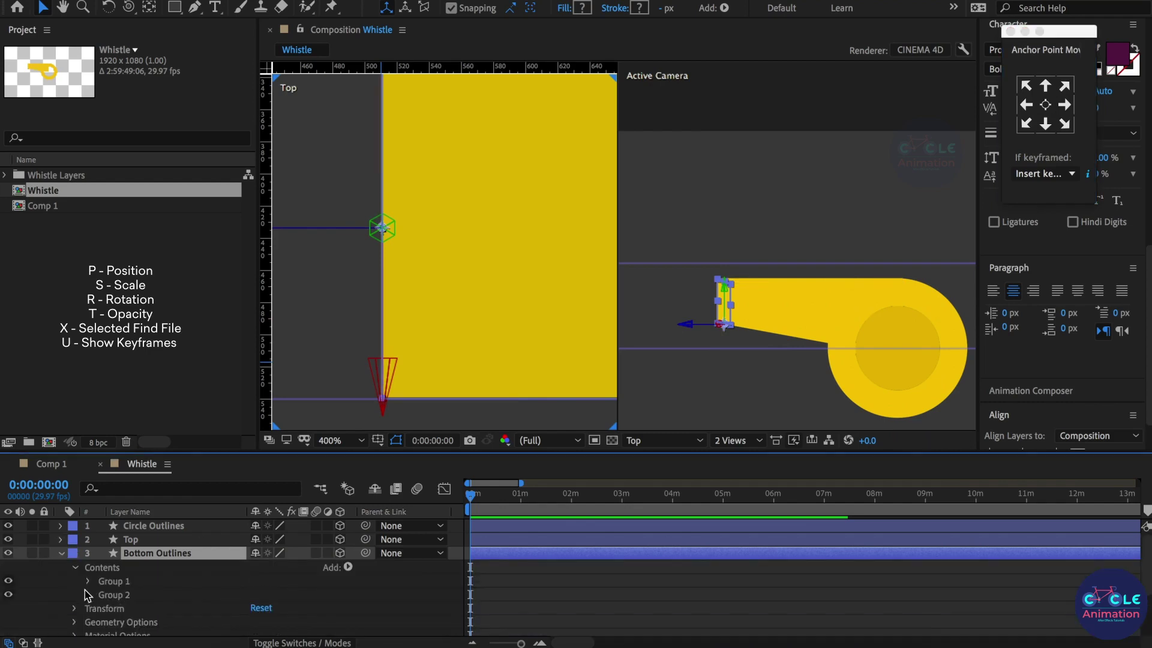
click(115, 580)
key(Delete)
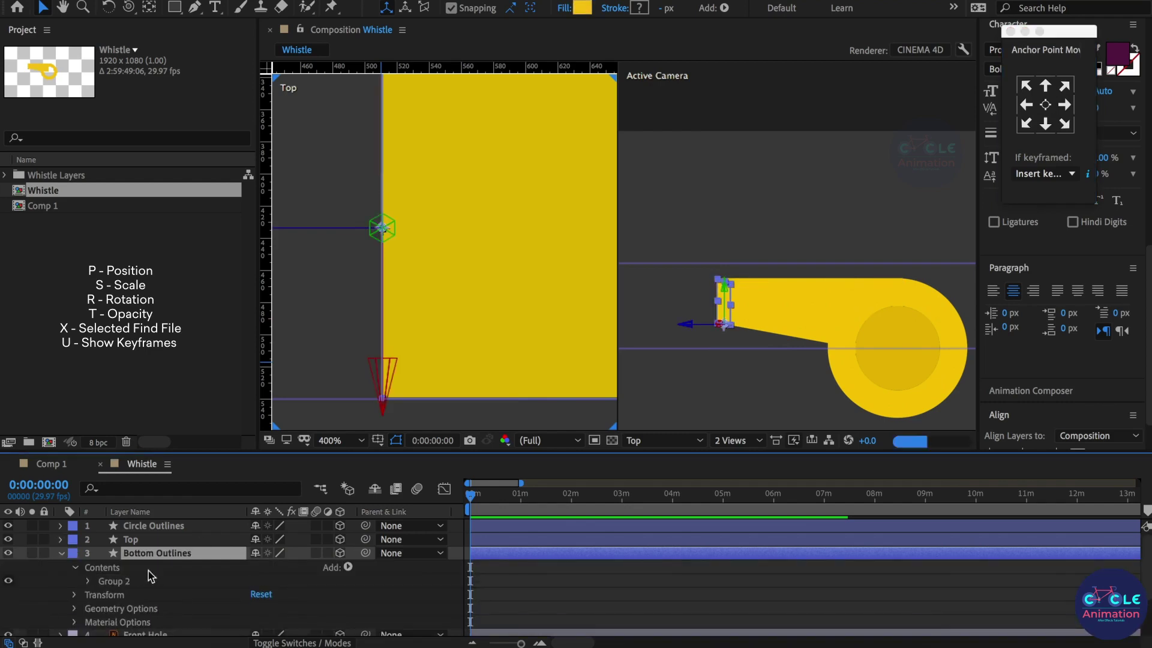
Set Bottom Outlines' Orientation Z to 101°.
key(r)
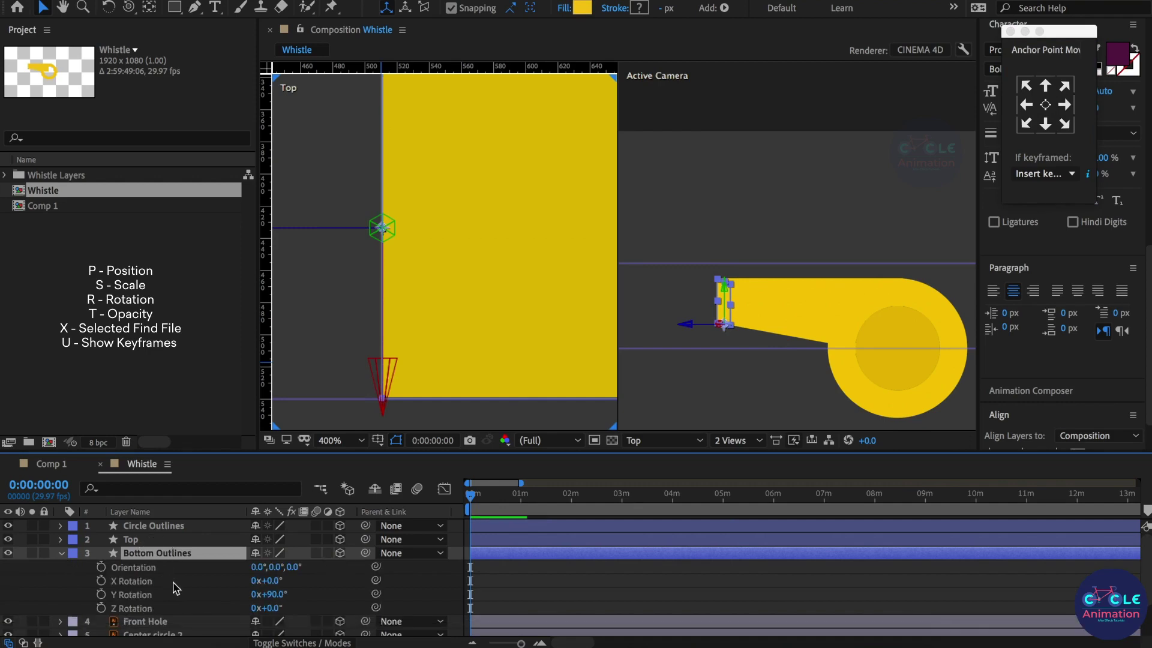
drag(296, 568, 208, 572)
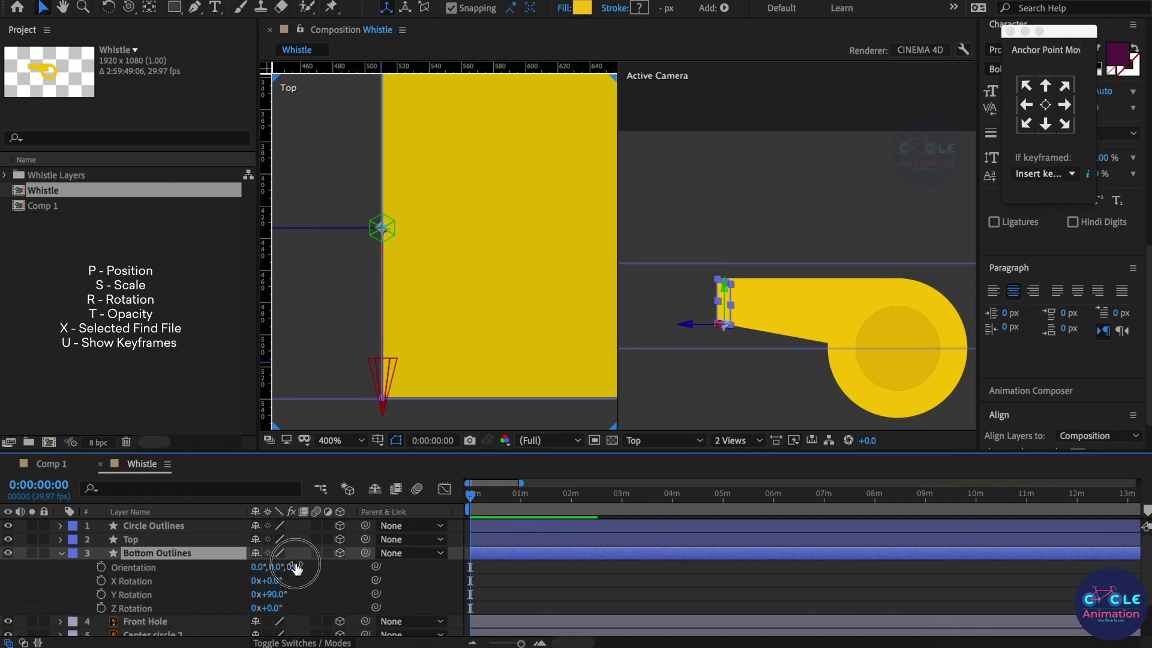
drag(178, 576, 115, 596)
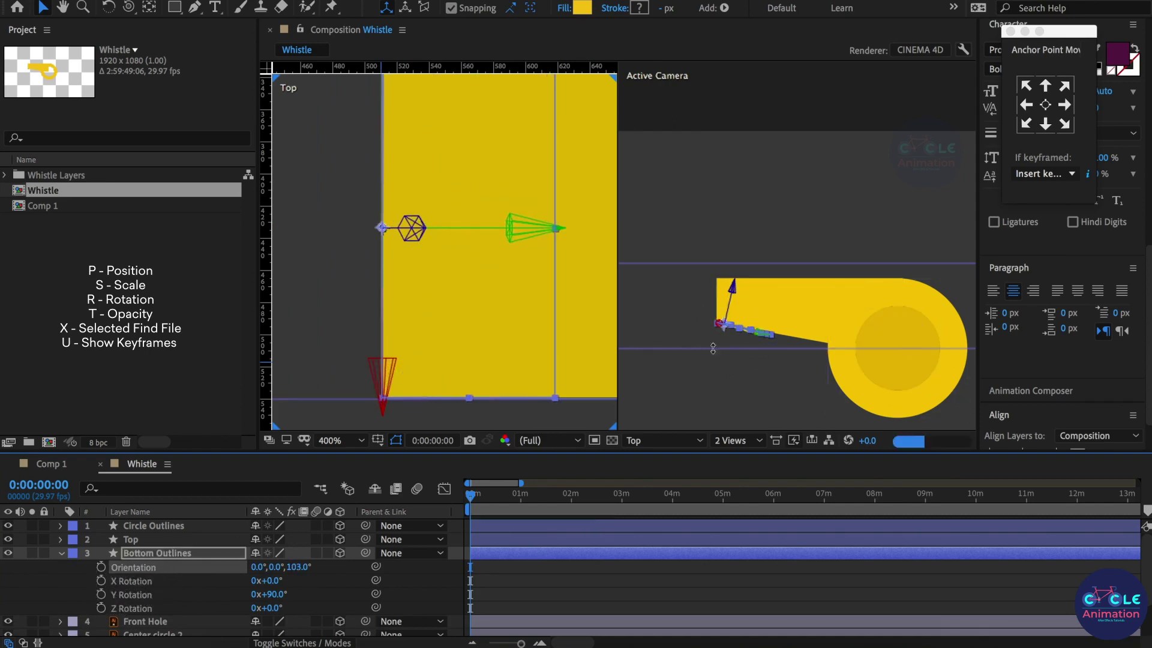
scroll(744, 337, up, 2)
scroll(744, 337, up, 2)
scroll(819, 343, up, 2)
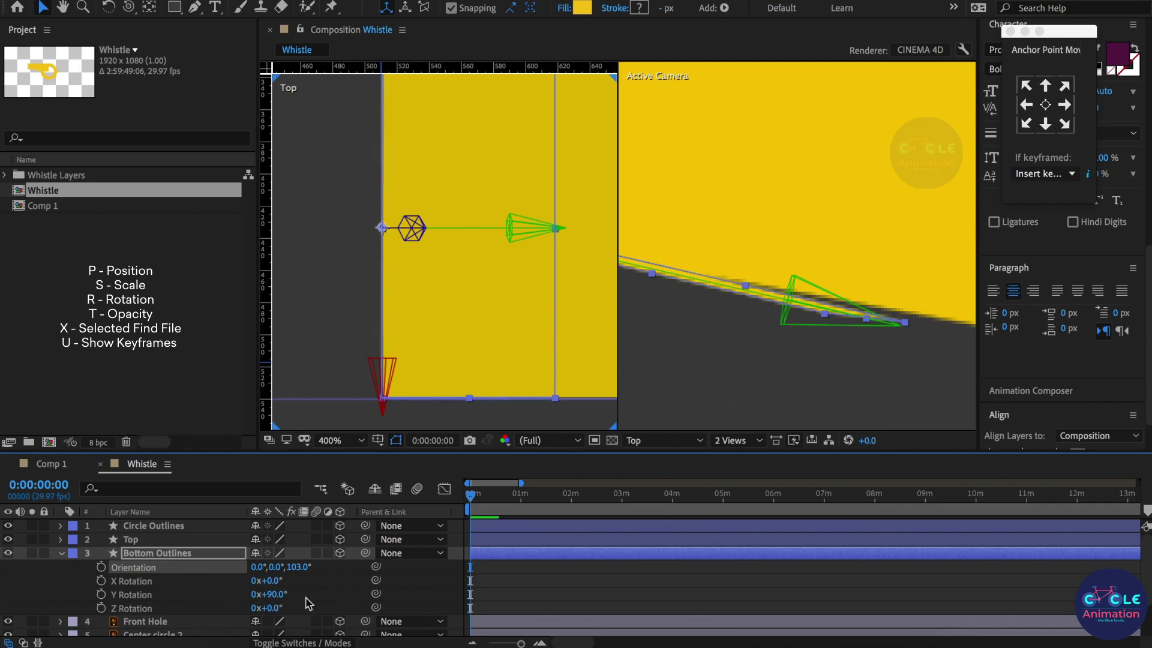
click(302, 573)
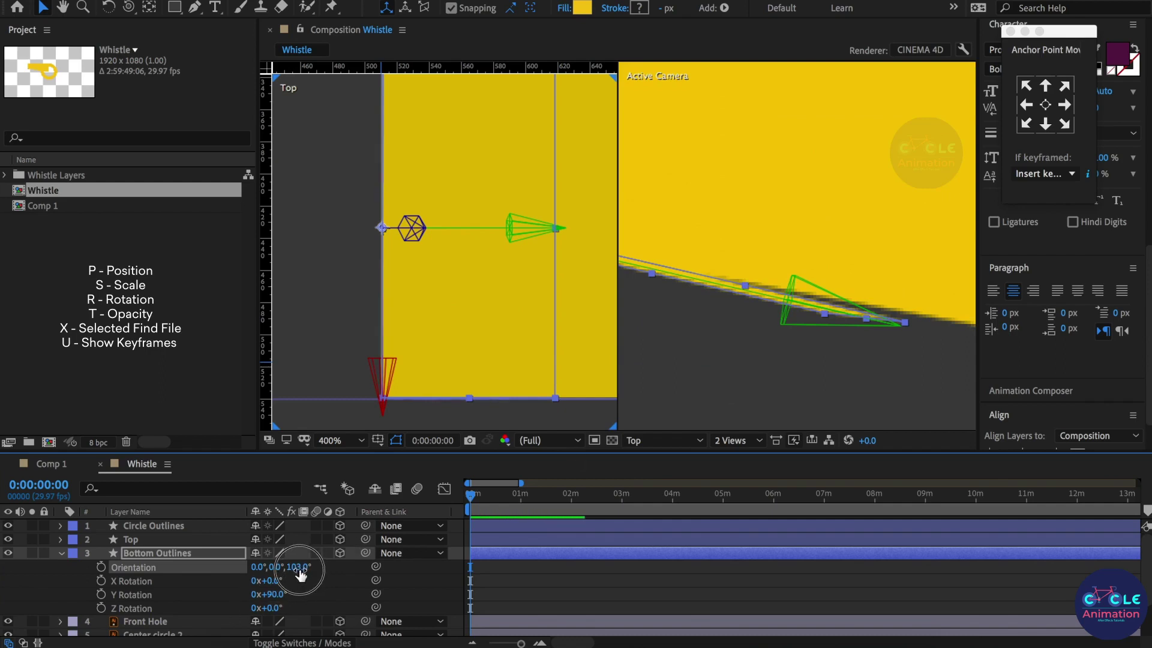
drag(300, 575, 297, 575)
scroll(698, 327, down, 3)
scroll(758, 301, down, 3)
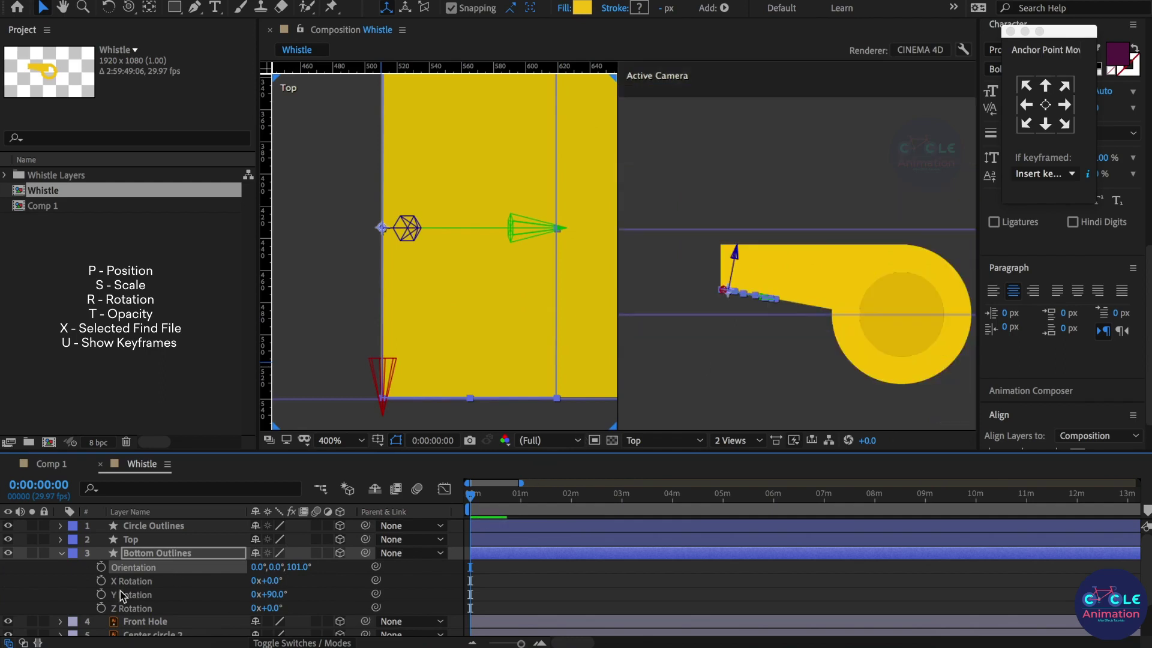
Scale Bottom Outlines to 100, 277, 100% and check it in a single camera view.
key(s)
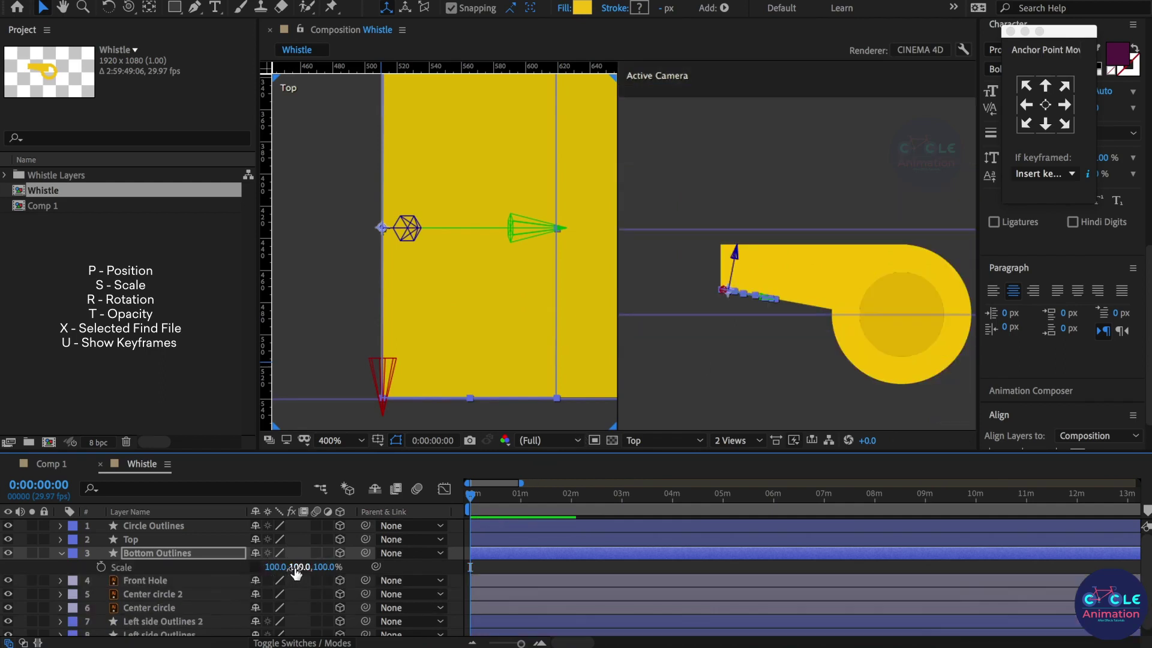
drag(295, 573, 436, 573)
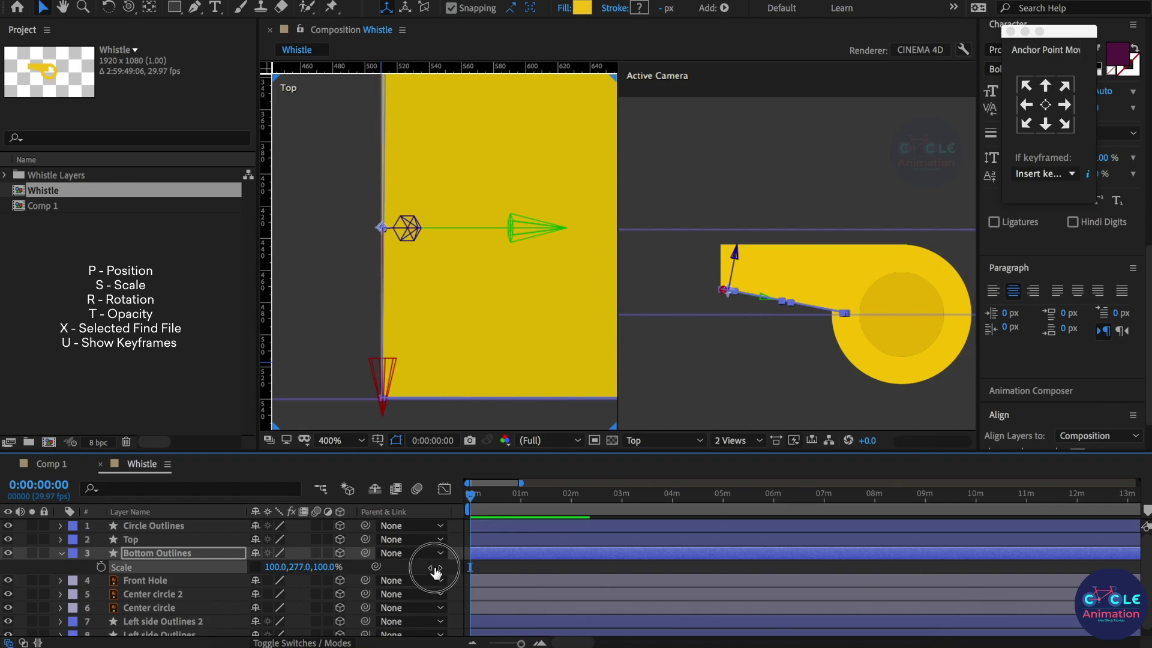
click(630, 566)
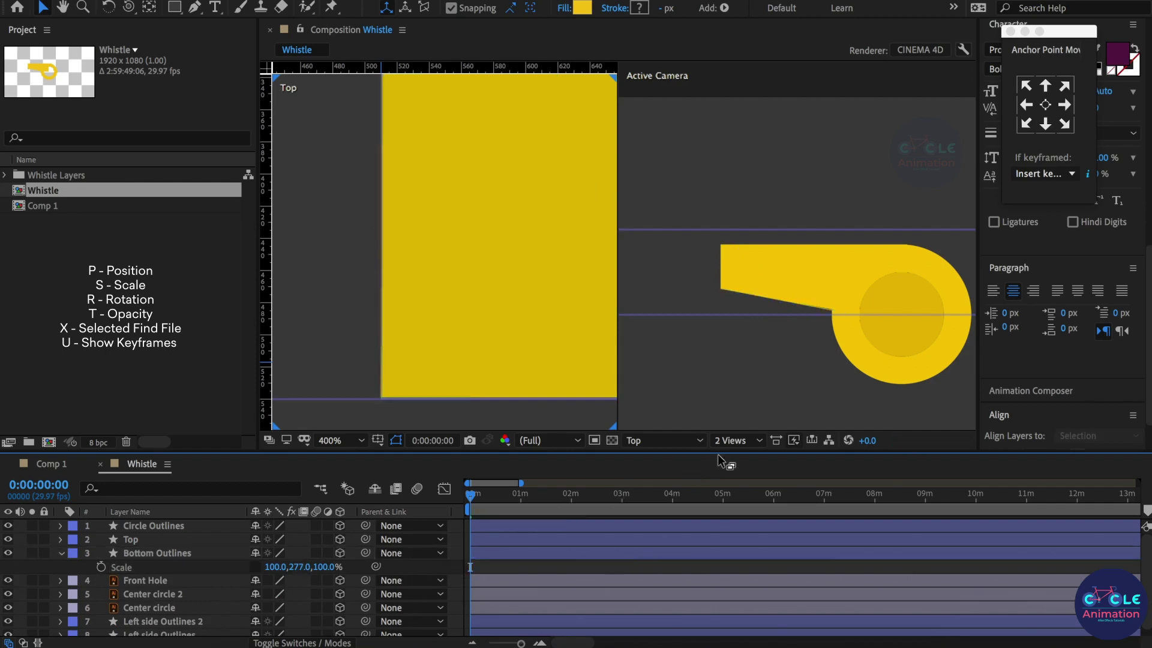
click(729, 441)
click(732, 451)
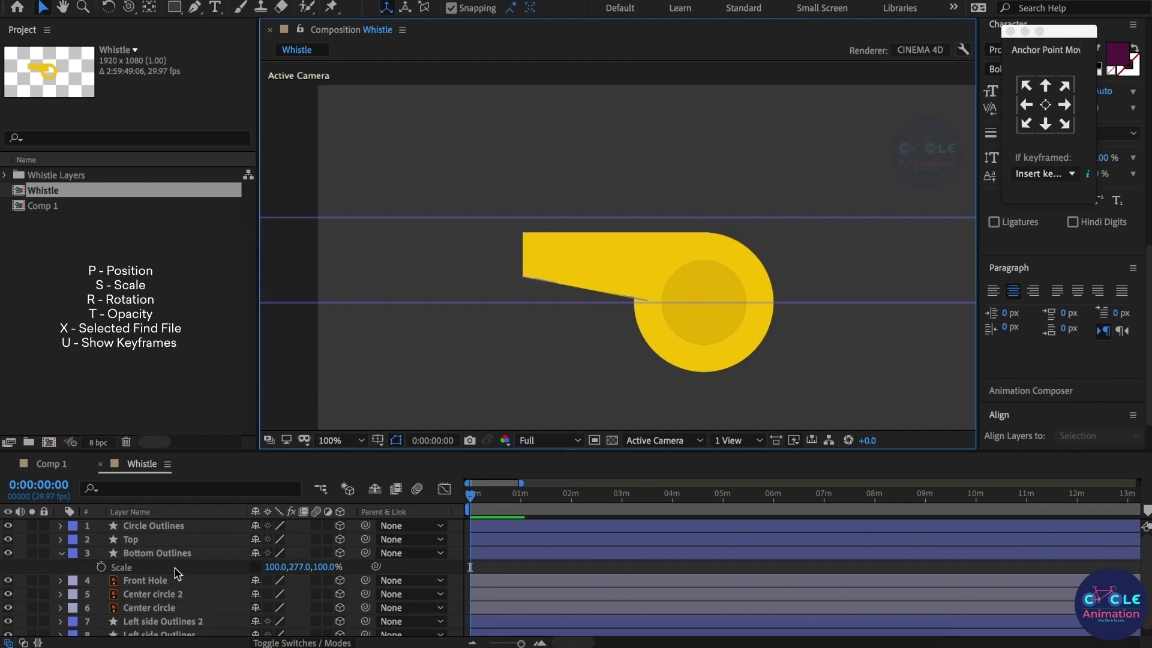
click(61, 558)
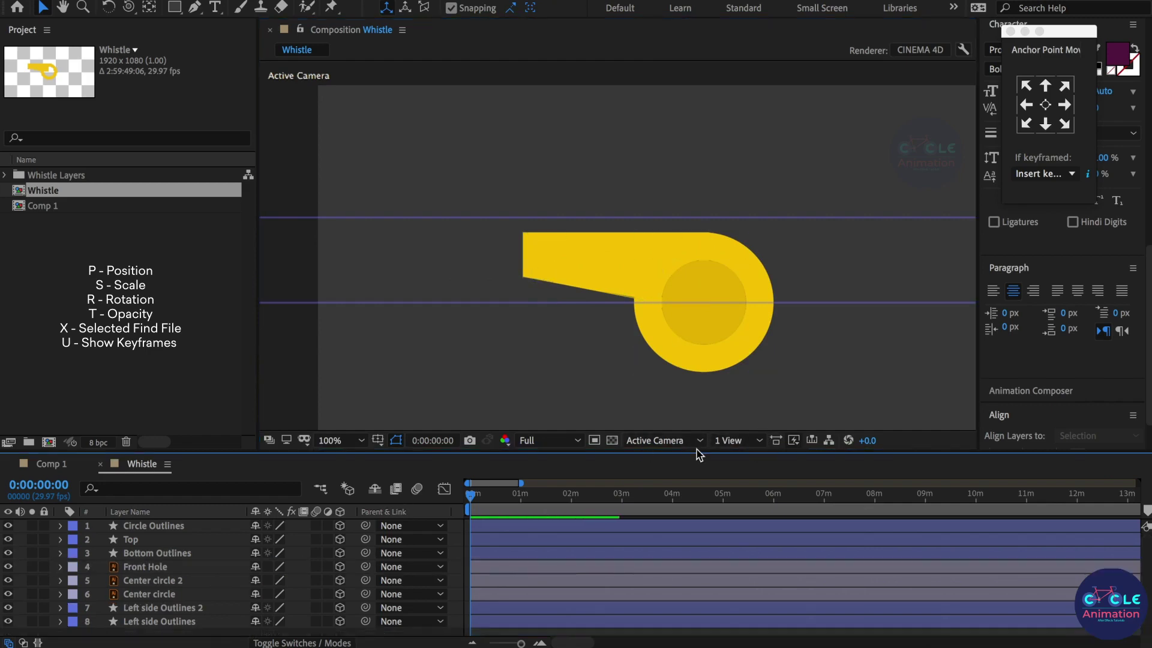
Show Top and camera views side by side, frame the whistle, and select the Top layer.
click(737, 440)
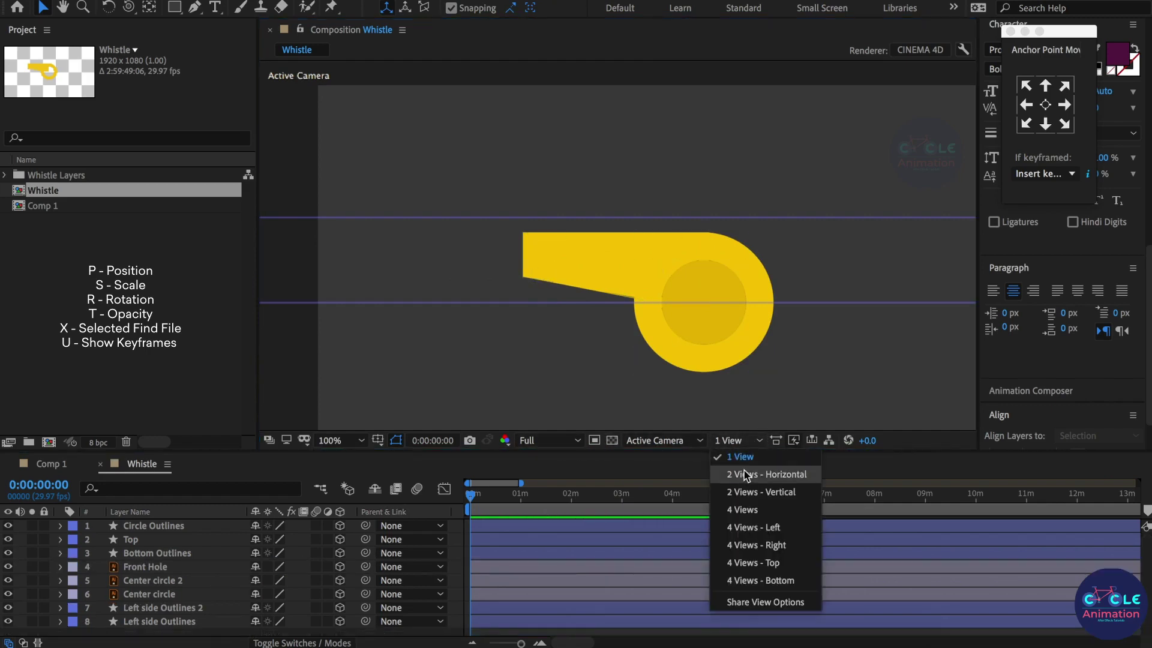
click(747, 473)
scroll(498, 310, down, 4)
scroll(528, 301, down, 2)
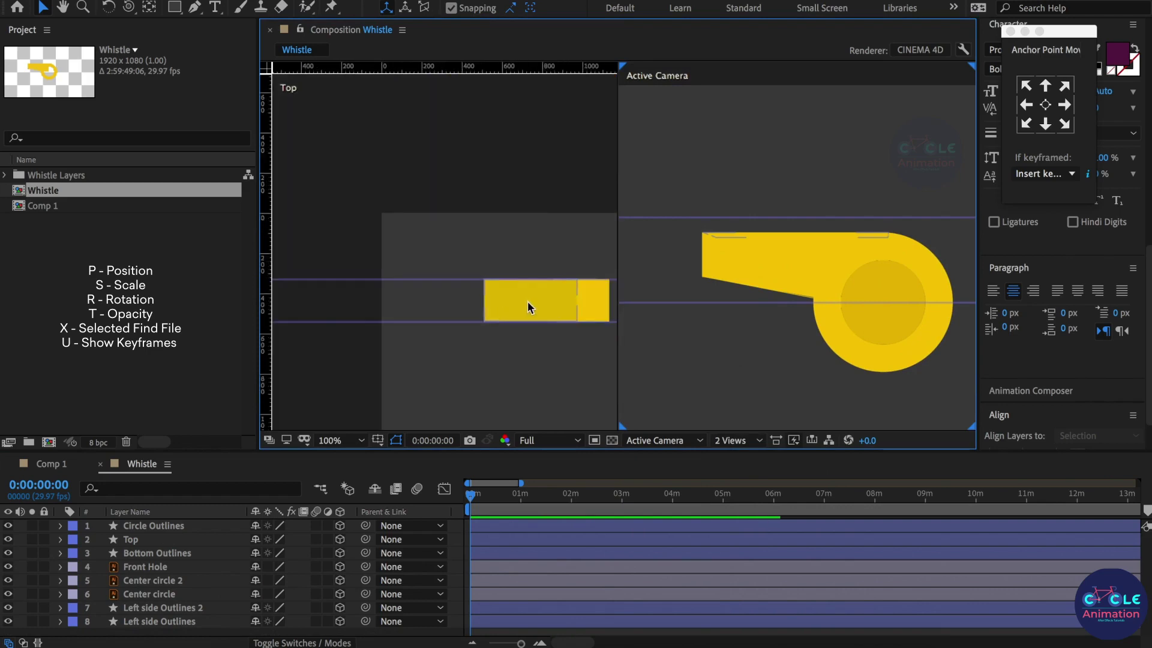
scroll(551, 308, up, 2)
drag(563, 319, 511, 328)
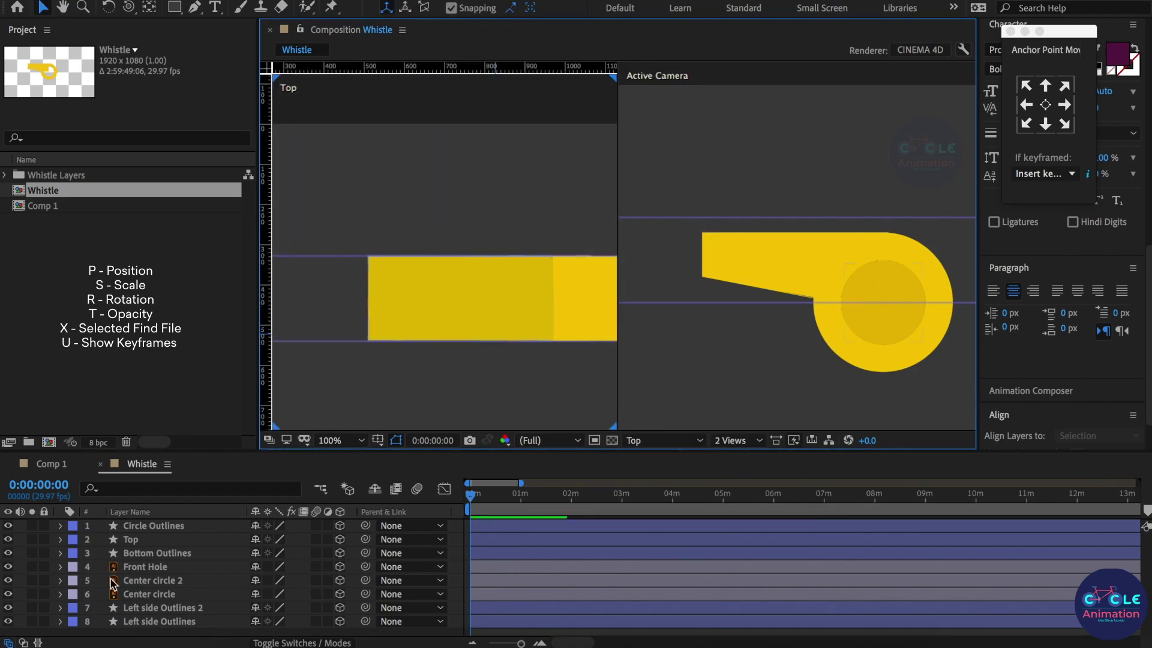
click(130, 540)
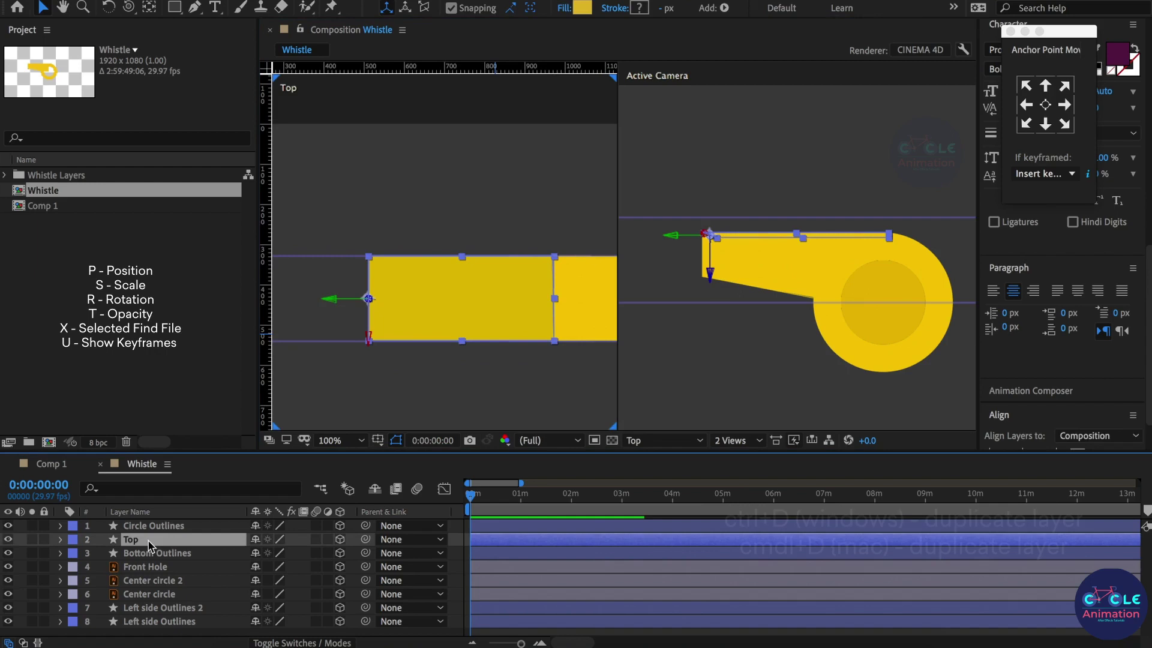
Duplicate the Top layer and rename the copy 'Top hole'.
key(ctrl+d)
right_click(162, 542)
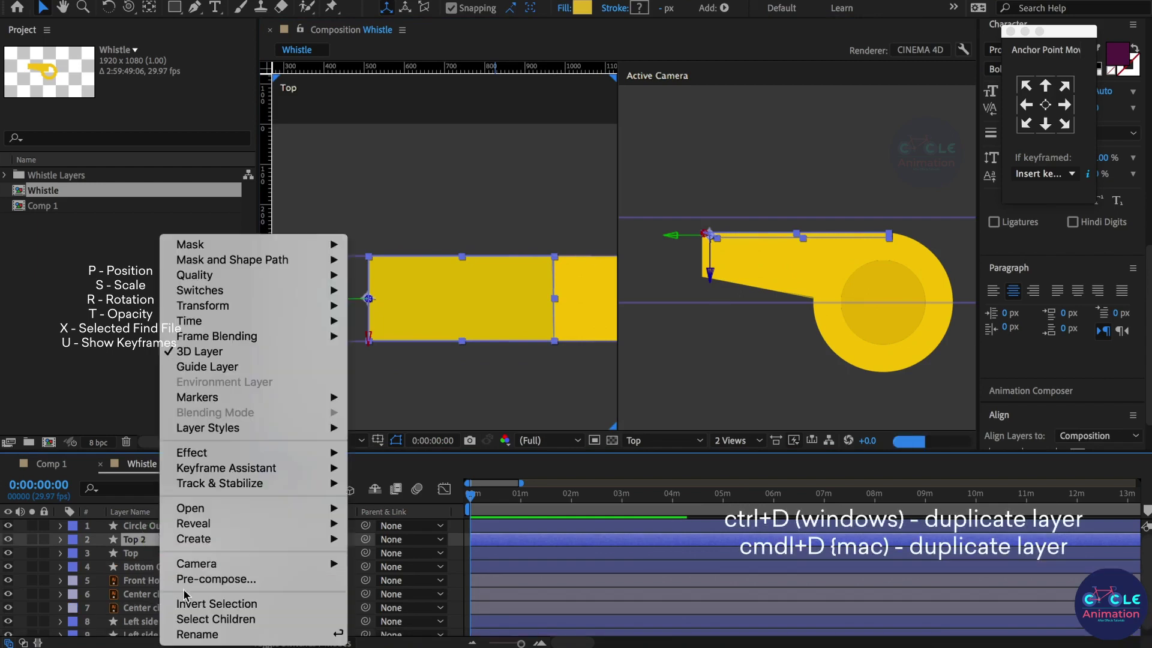
click(204, 634)
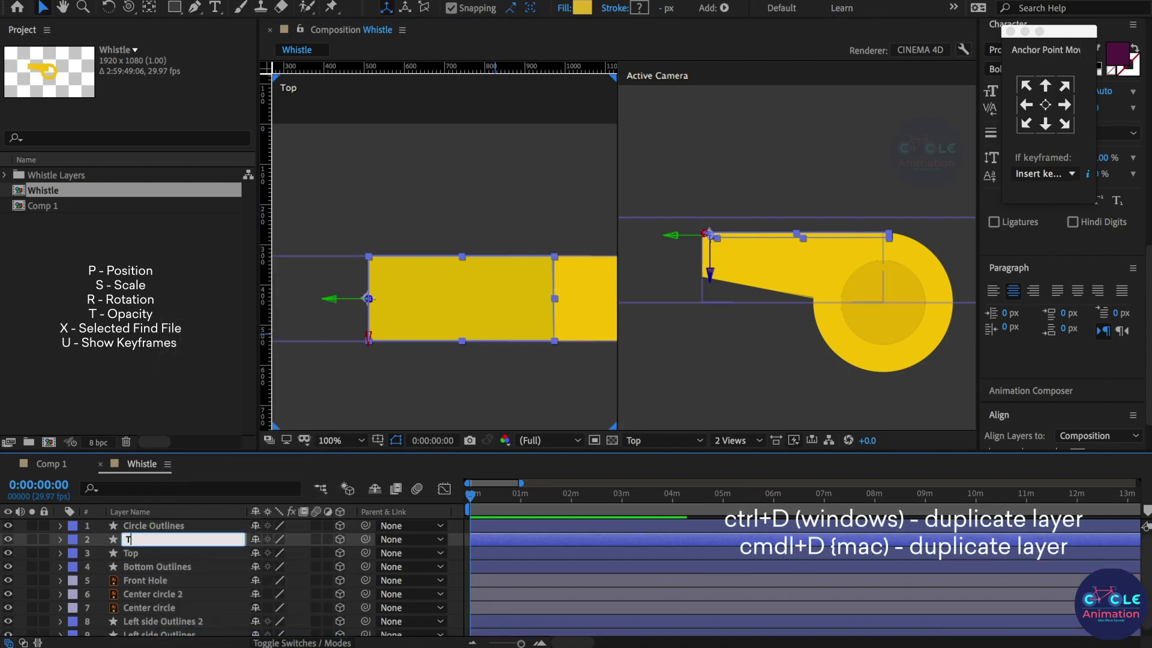
click(183, 539)
text(op hole)
key(Return)
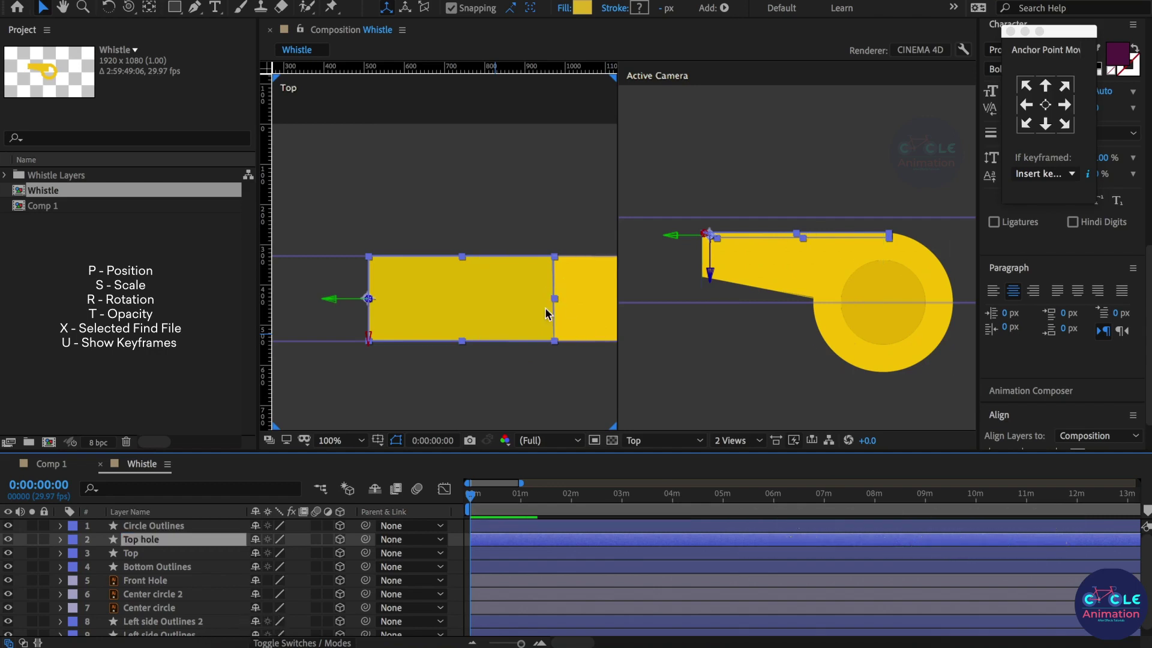
Narrow Top hole to 89% Y scale and move it right to X 782.8.
key(s)
drag(300, 552, 25, 552)
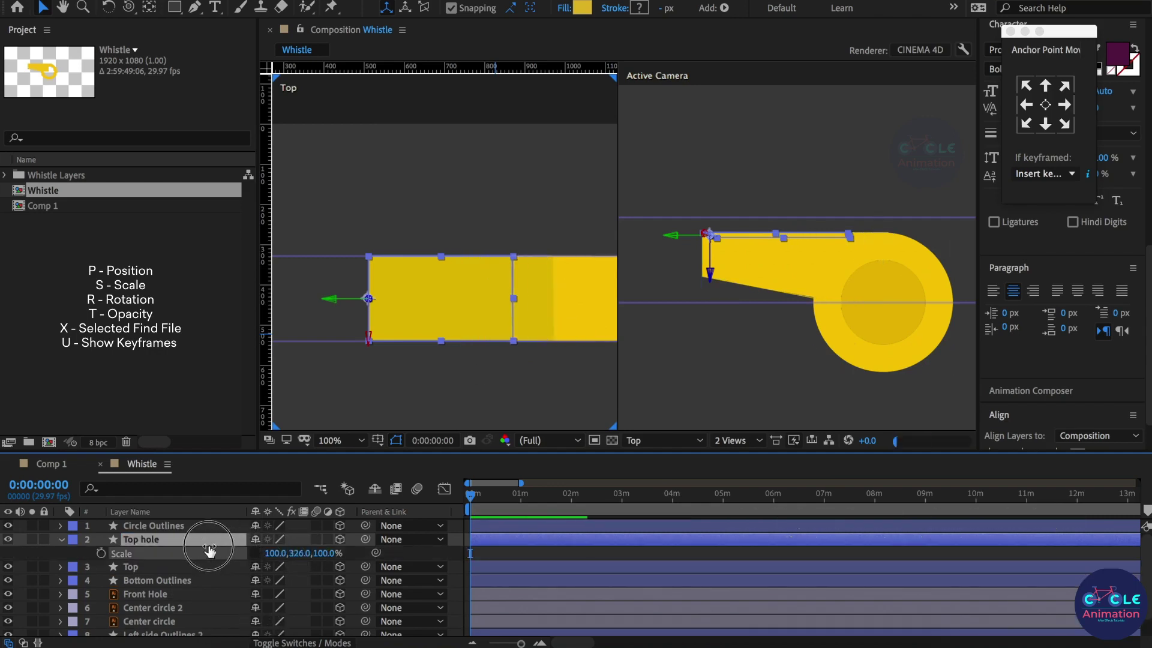
drag(25, 552, 255, 565)
key(p)
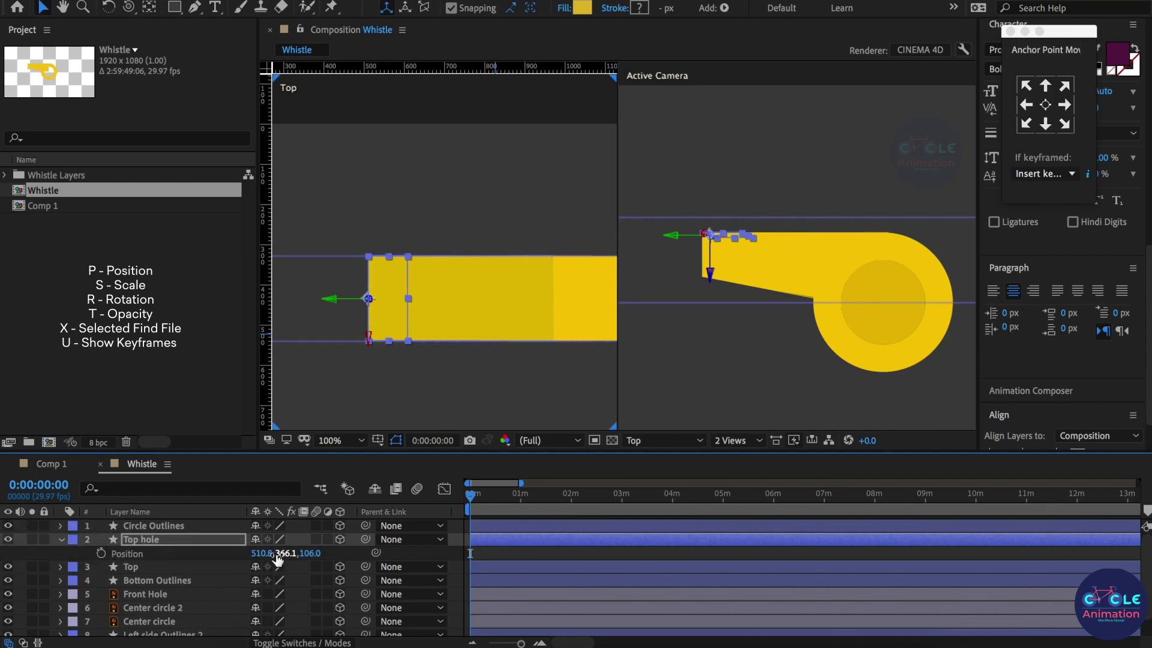
drag(258, 558, 445, 544)
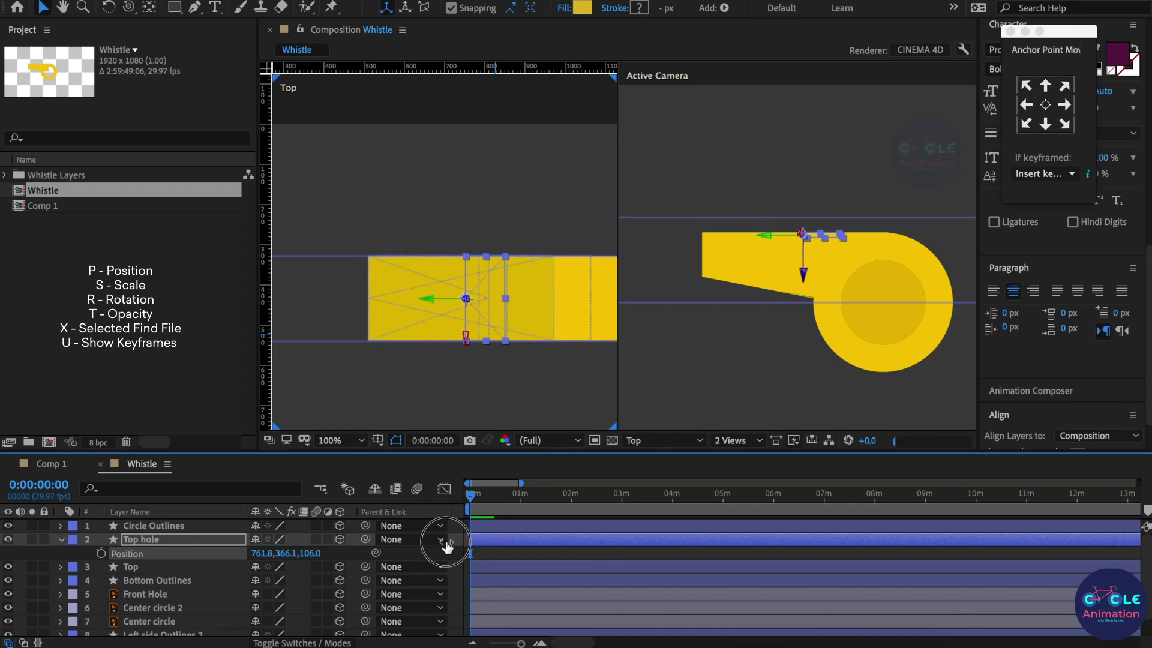
drag(445, 544, 458, 535)
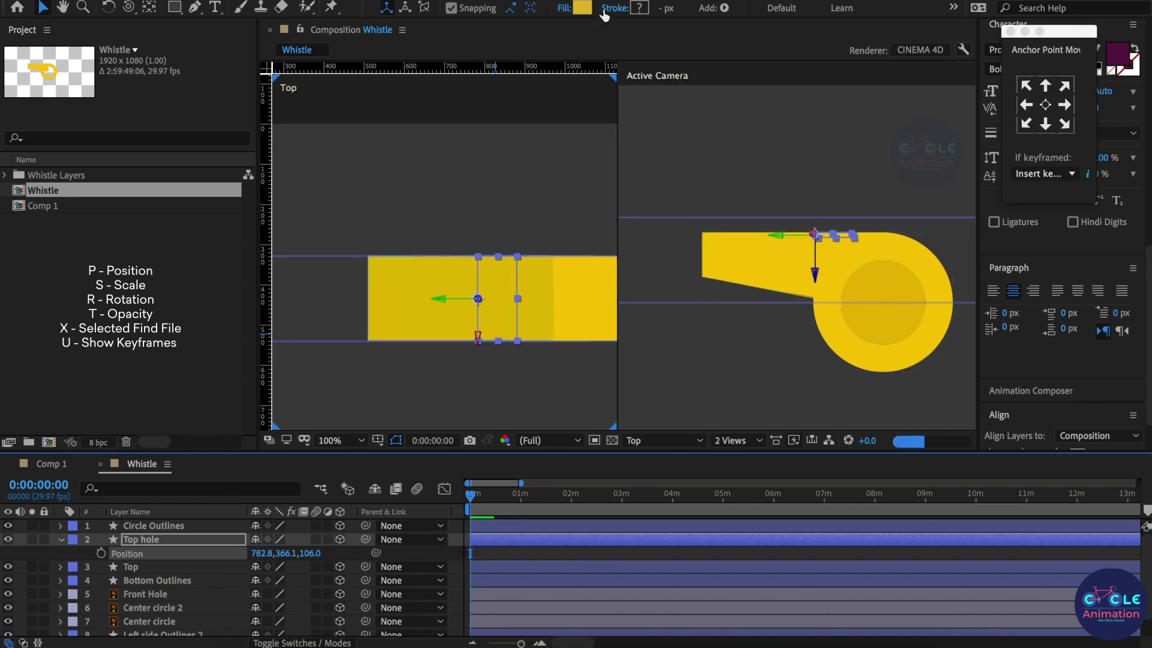
Fill Top hole with darker golden brown AF901A and adjust its Position Y value.
click(582, 7)
drag(301, 387, 305, 404)
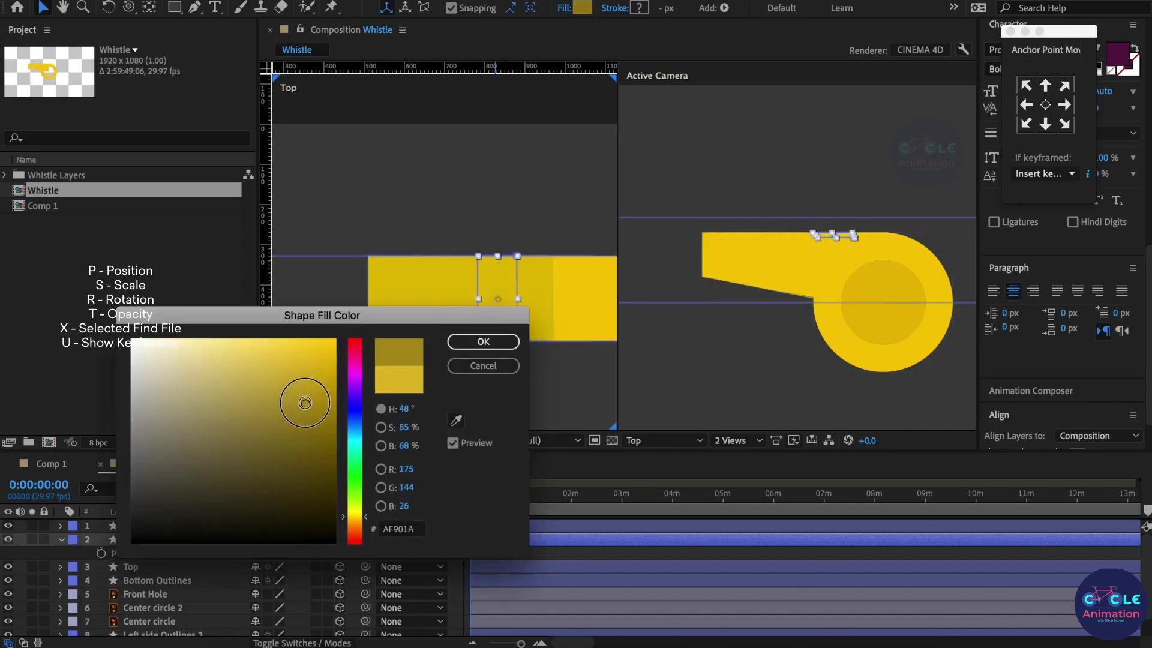
click(488, 340)
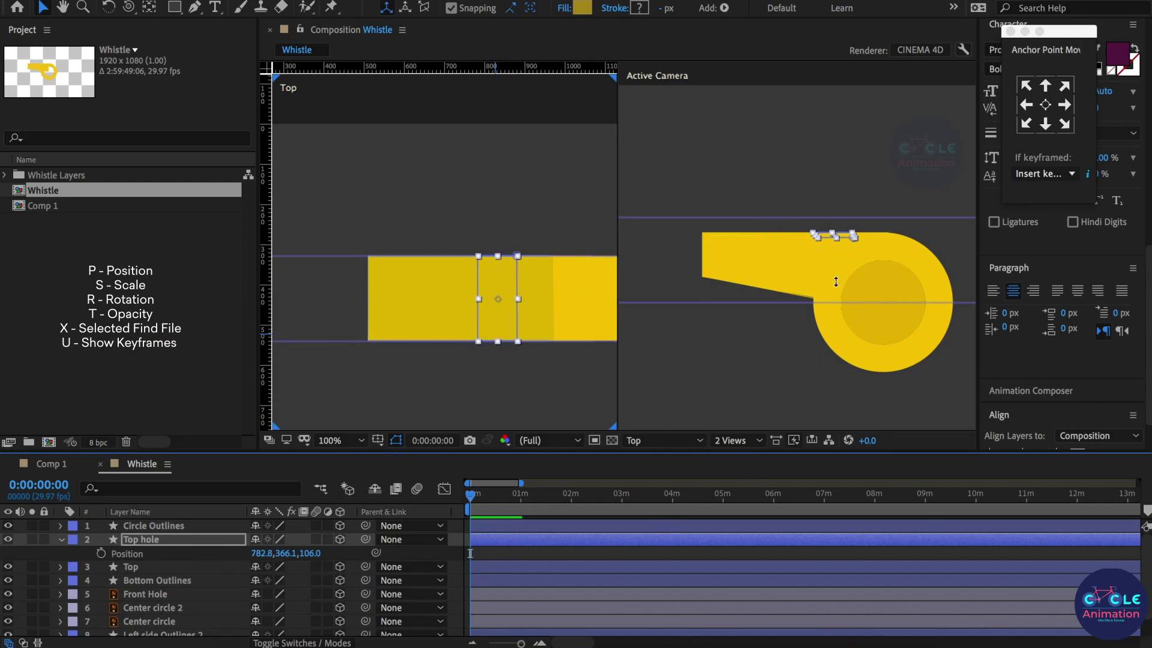
click(286, 554)
click(299, 553)
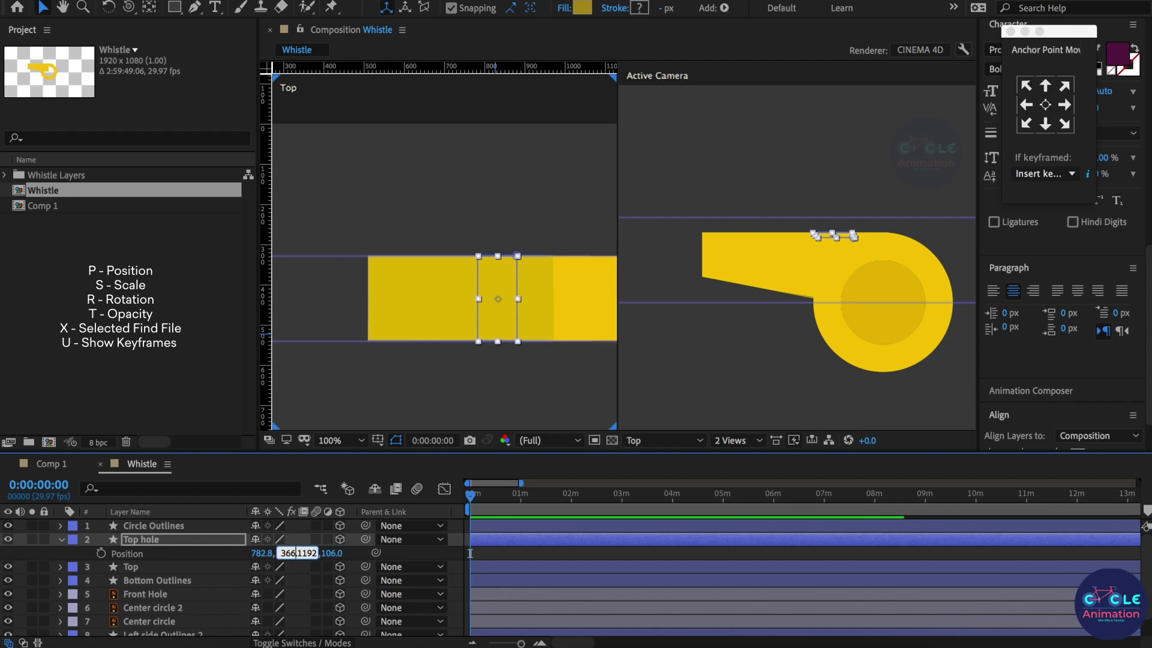
key(Return)
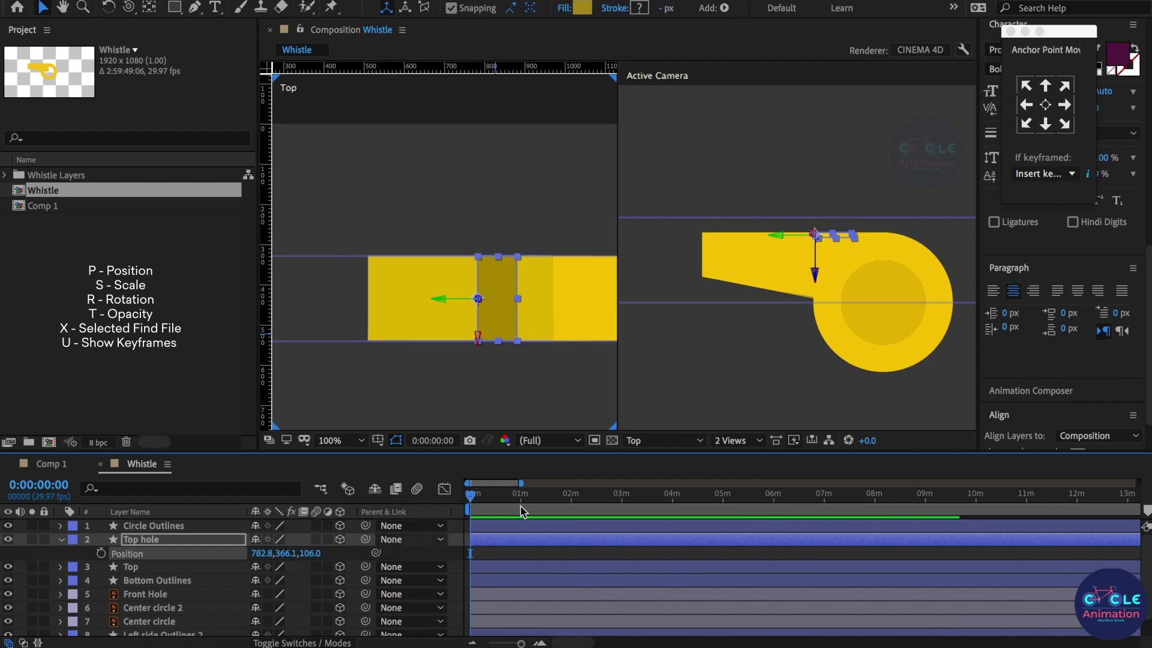
Keep the two-view layout and toggle Circle Outlines' visibility off and back on.
click(524, 549)
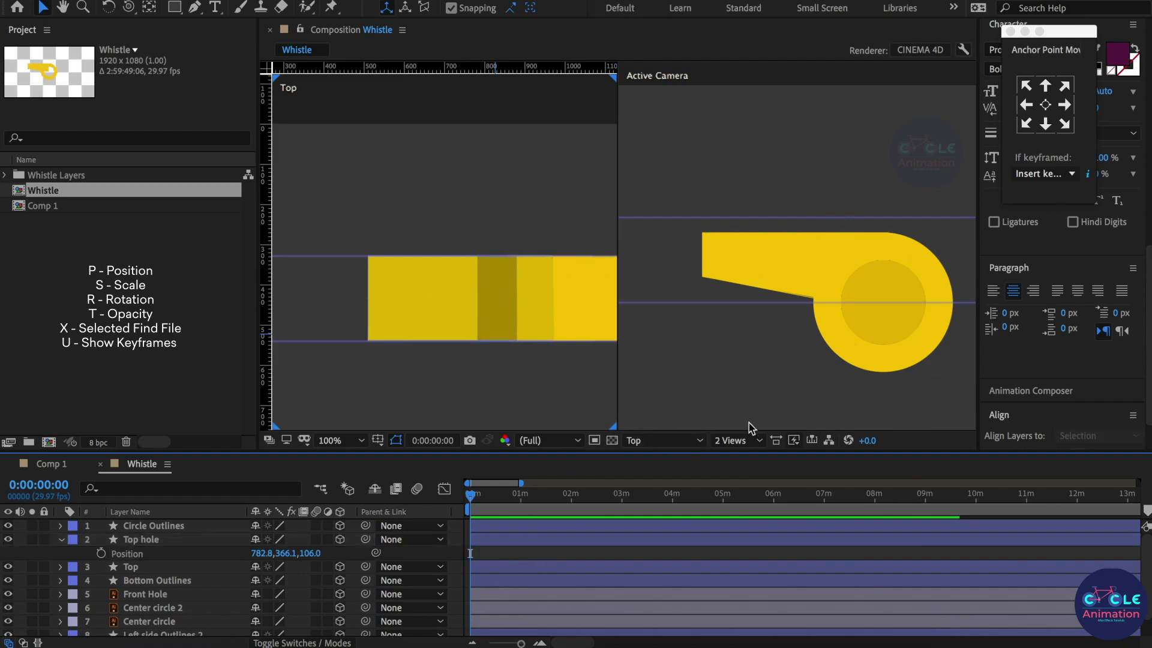
click(734, 441)
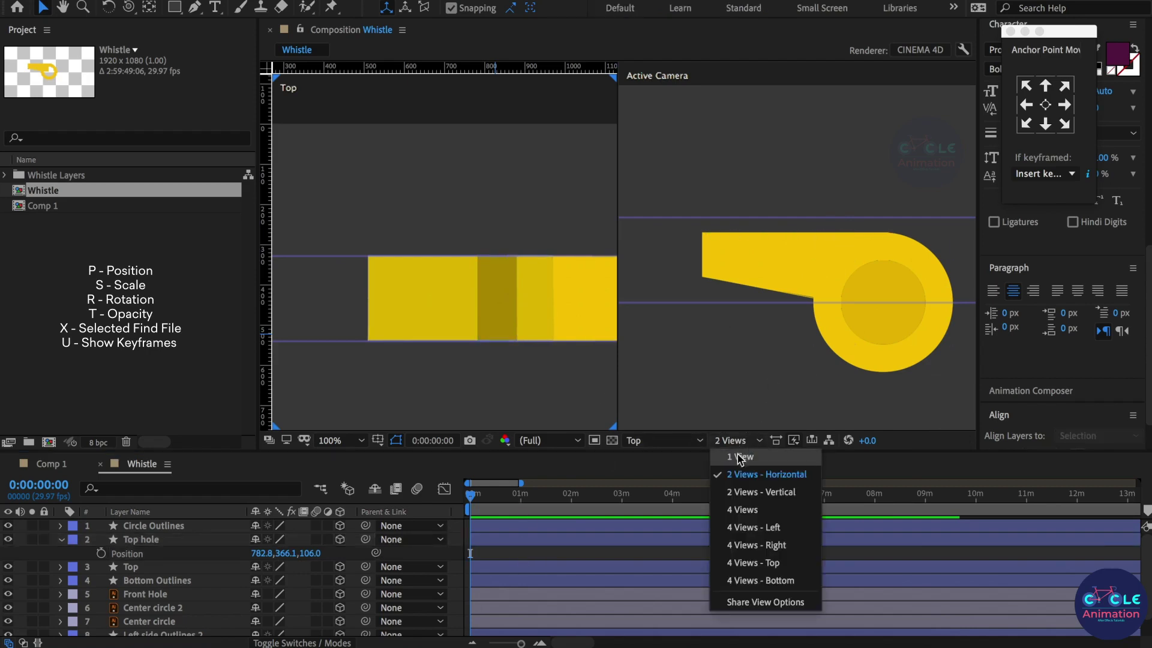
click(618, 556)
scroll(455, 281, down, 2)
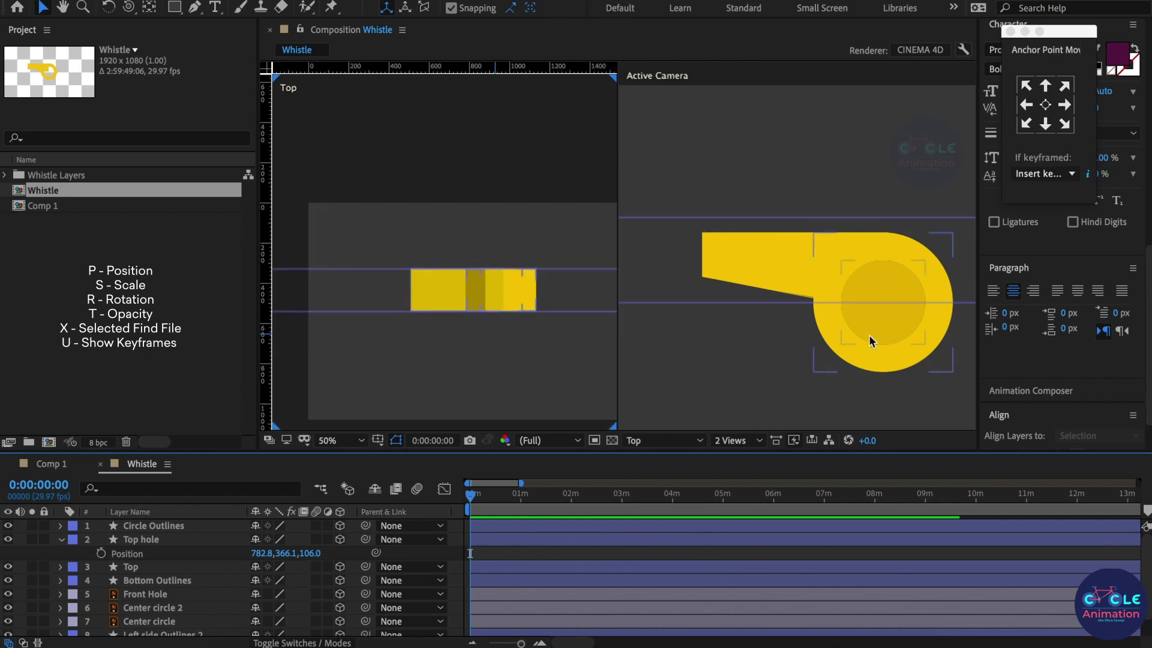
click(887, 363)
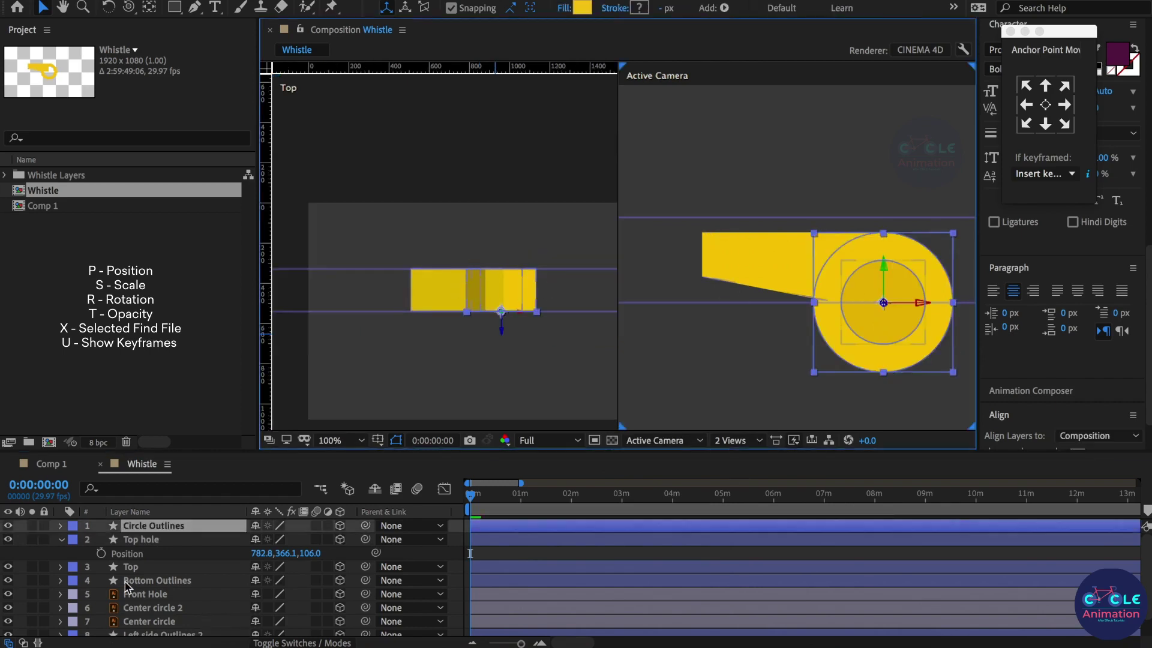
click(7, 525)
click(8, 525)
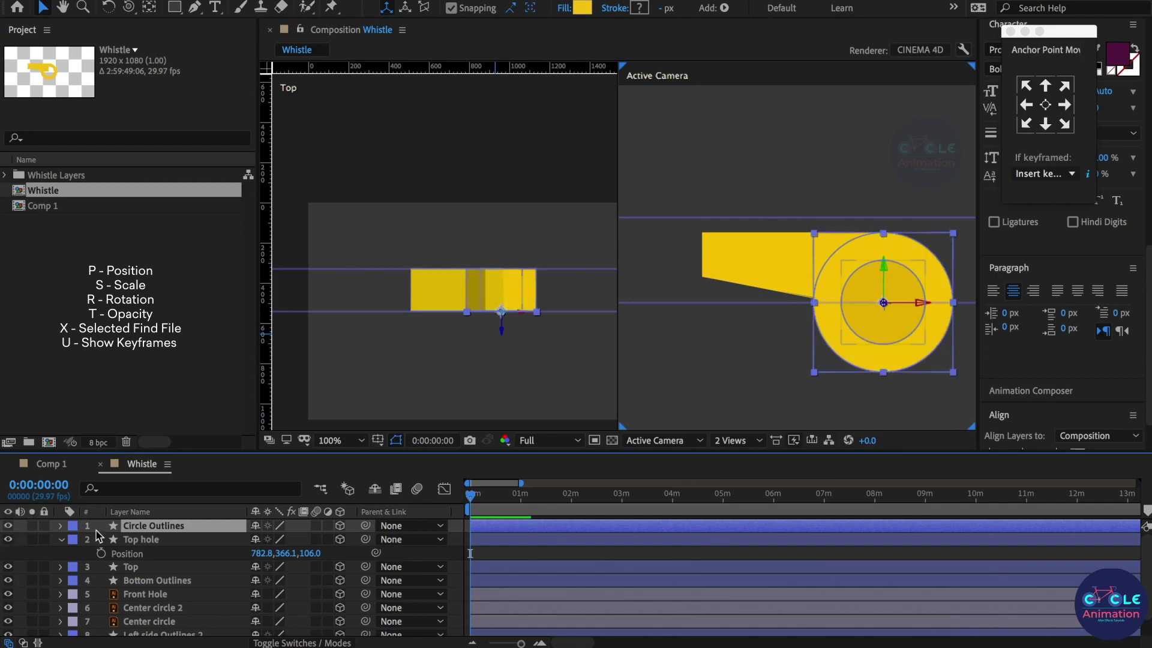
Duplicate Circle Outlines and shrink the copy to 27% scale.
key(ctrl+d)
right_click(187, 536)
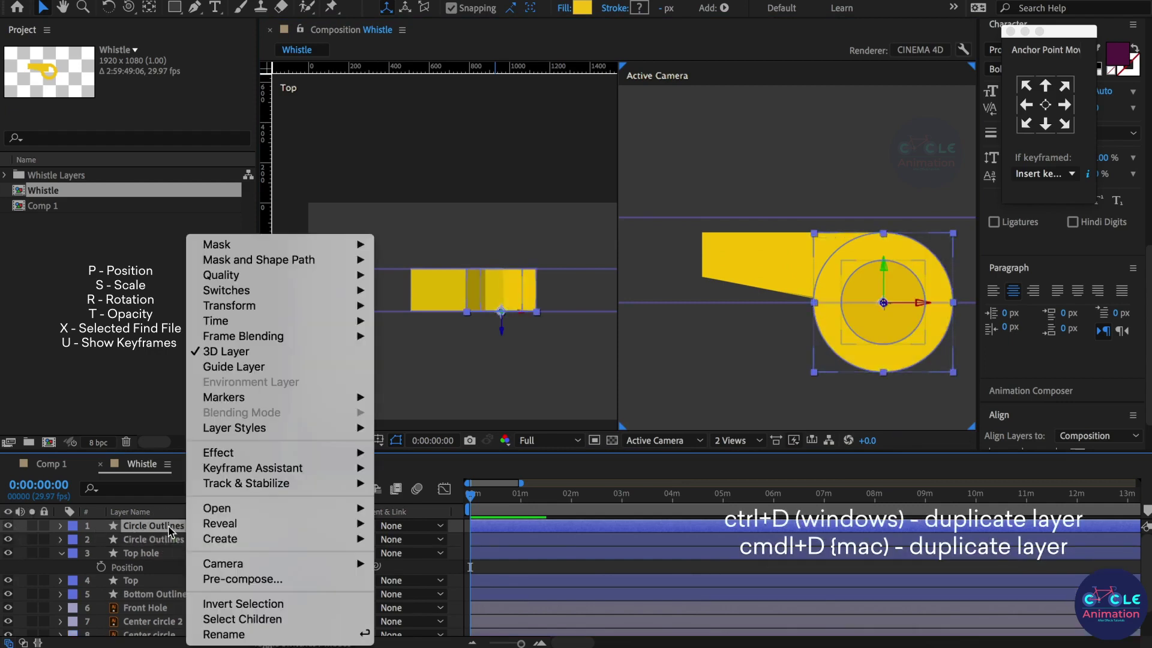
click(172, 528)
key(s)
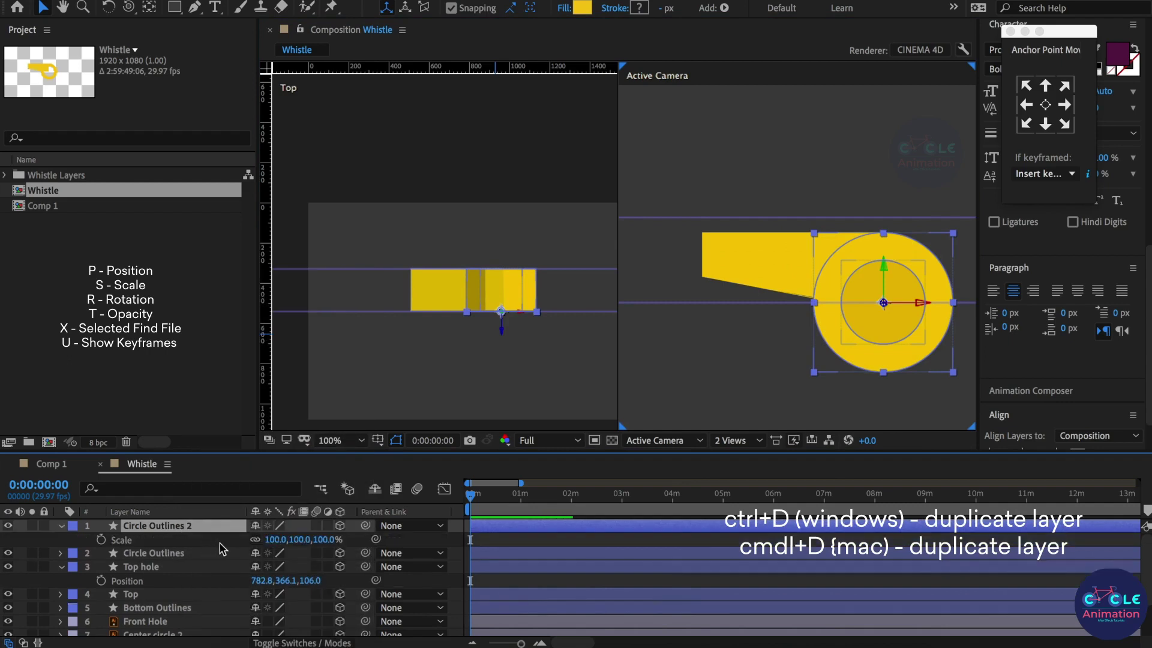
drag(282, 540, 231, 541)
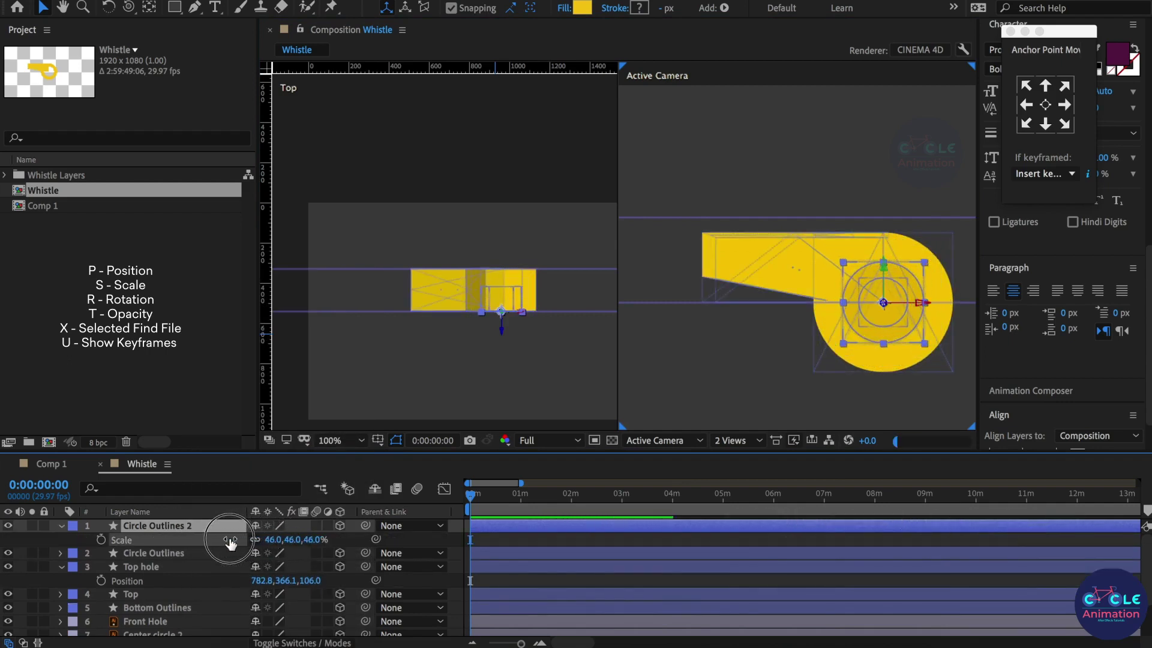
drag(231, 541, 216, 542)
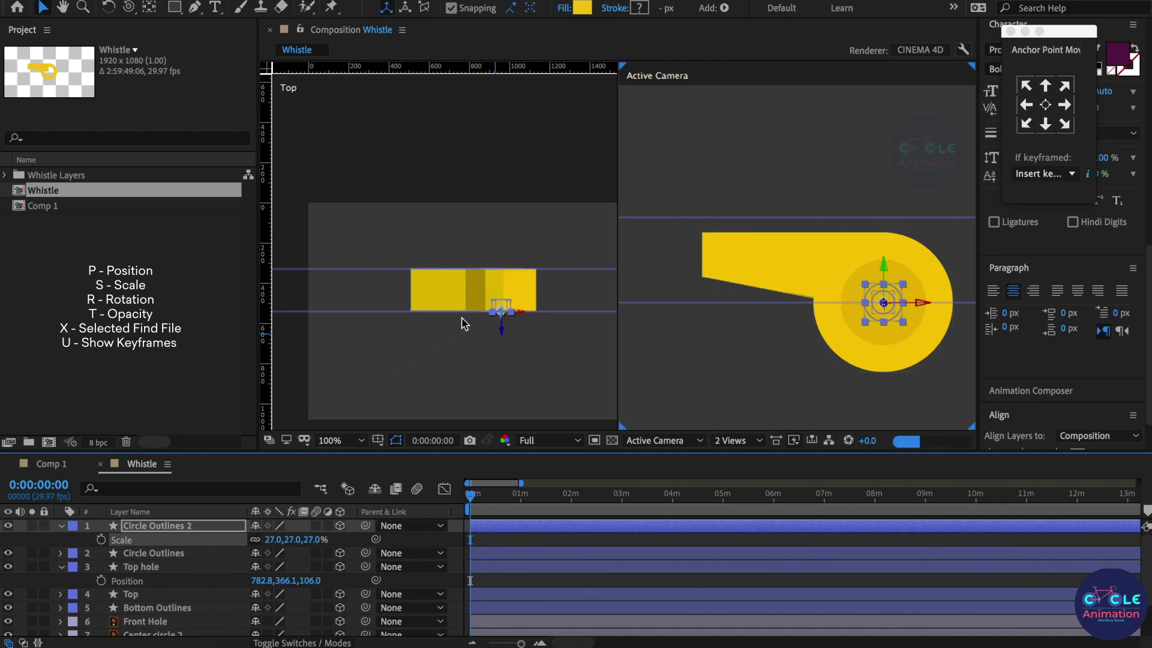
scroll(540, 328, up, 5)
scroll(551, 331, down, 3)
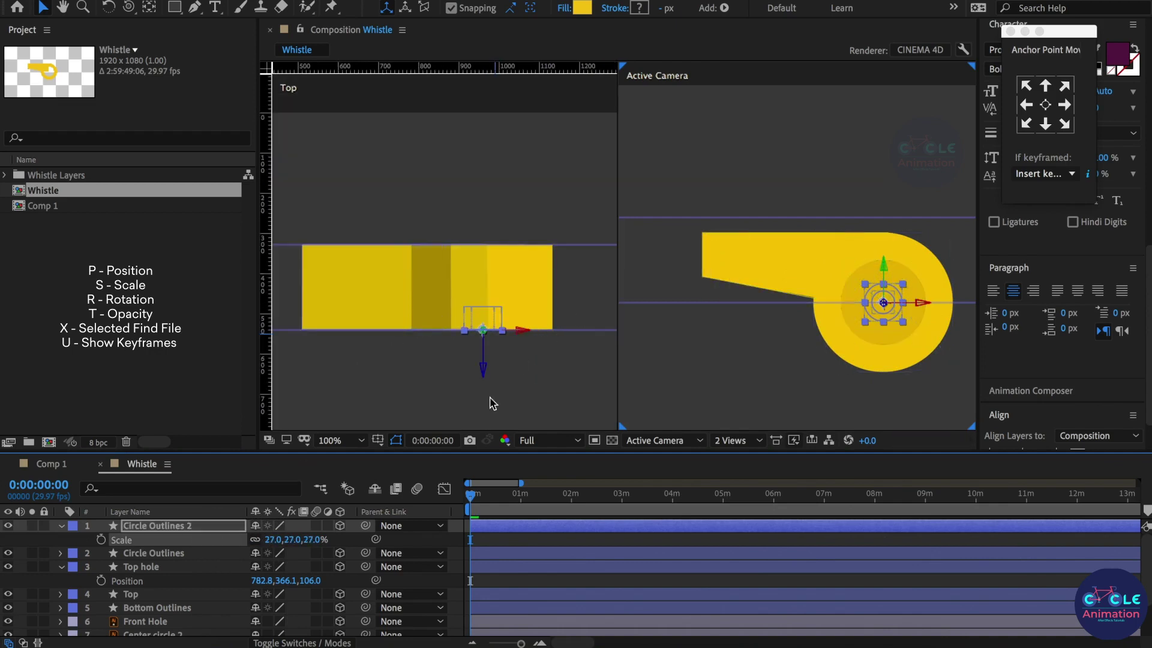
Move the small circle copy right to X 1180 at the whistle's edge and shift its depth.
key(p)
drag(264, 540, 423, 532)
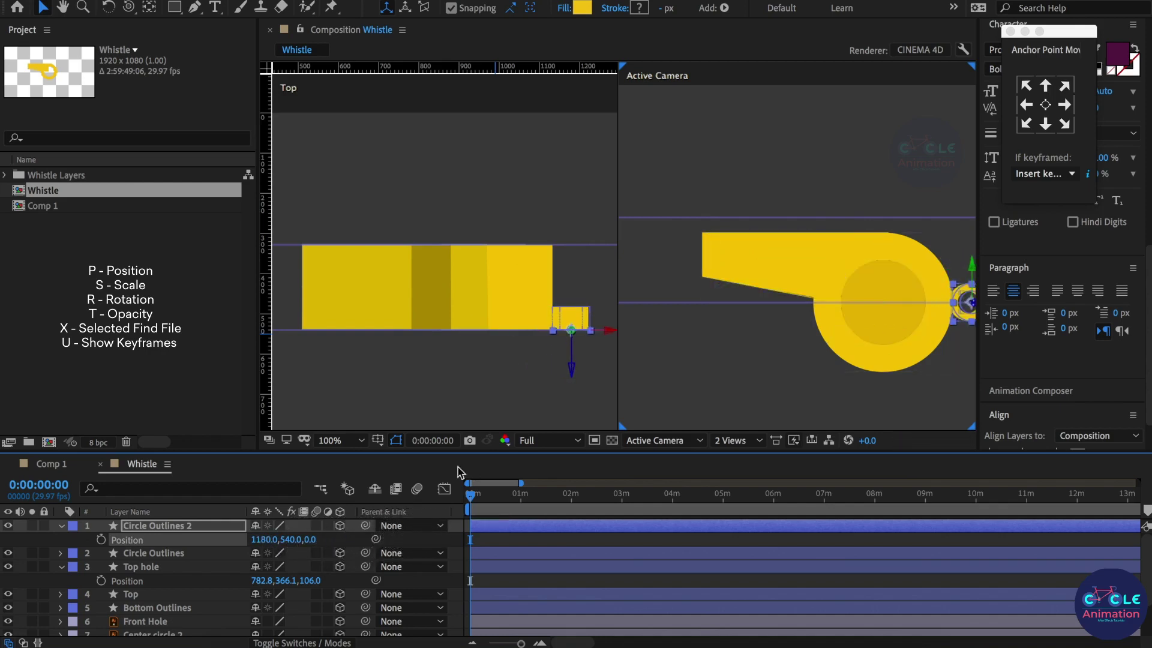
drag(300, 540, 231, 544)
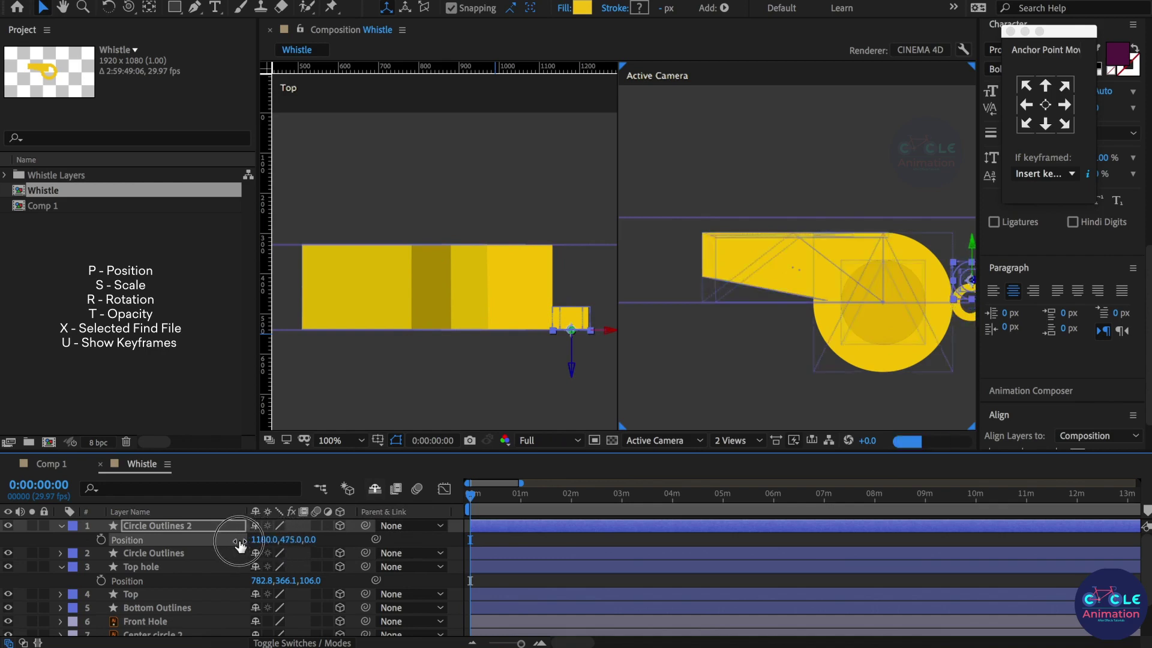
key(ctrl+z)
key(ctrl+z)
key(ctrl+shift+z)
mouse_move(315, 539)
mouse_down()
mouse_move(286, 547)
mouse_move(374, 540)
mouse_up()
scroll(594, 304, up, 5)
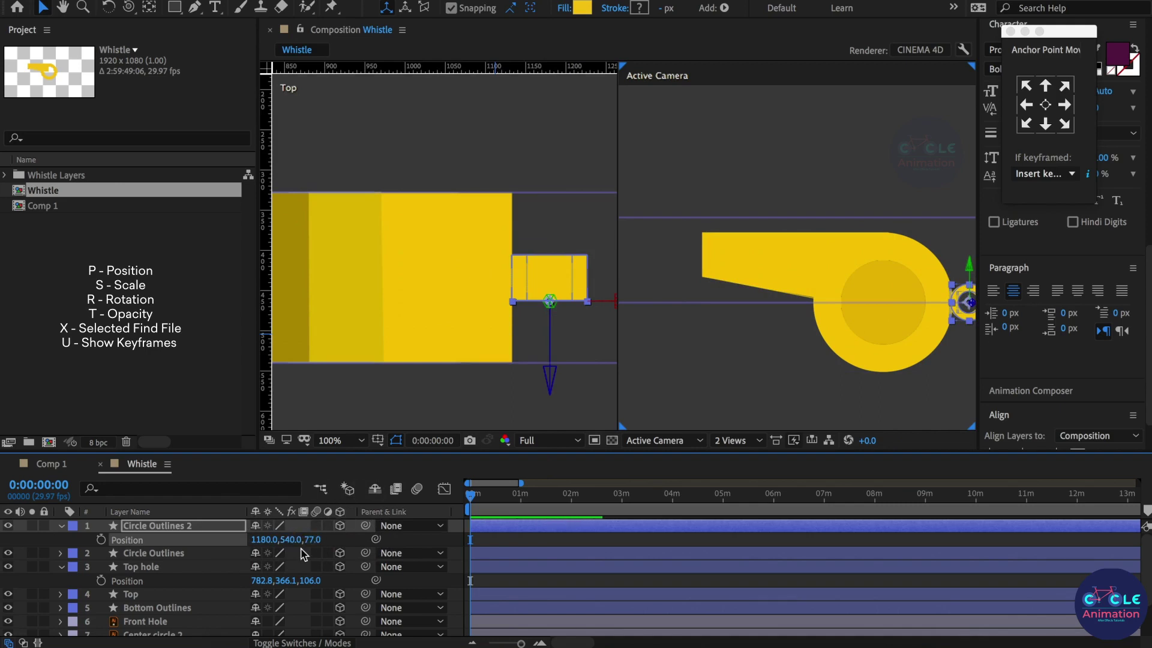
scroll(879, 334, down, 3)
scroll(947, 318, up, 3)
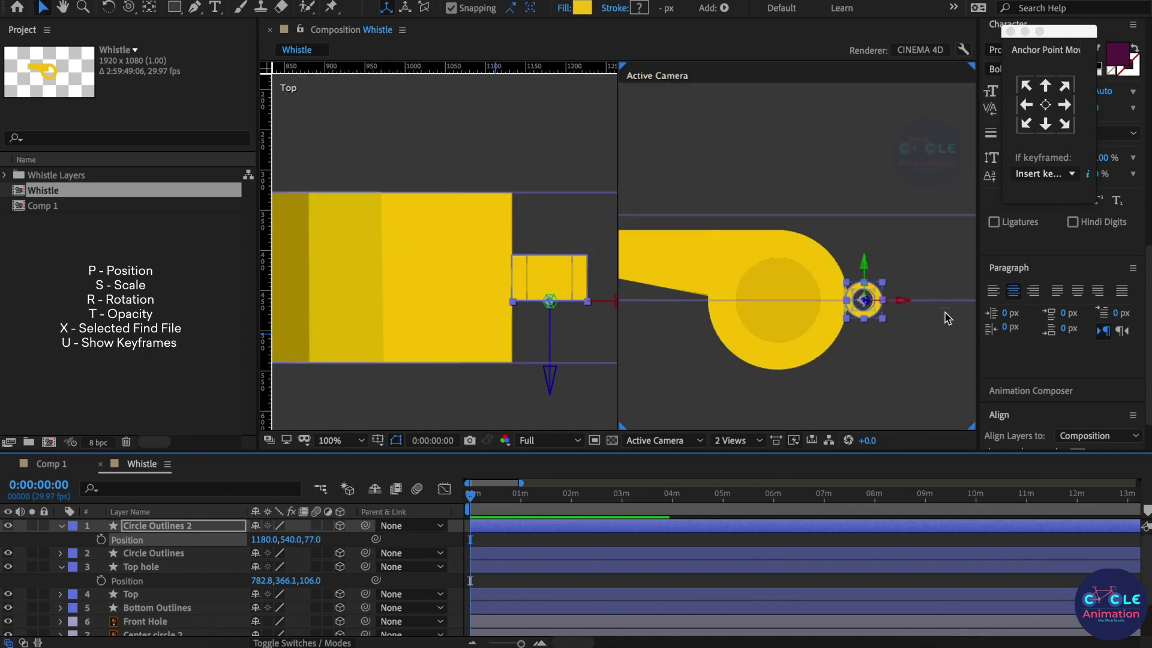
scroll(875, 317, up, 3)
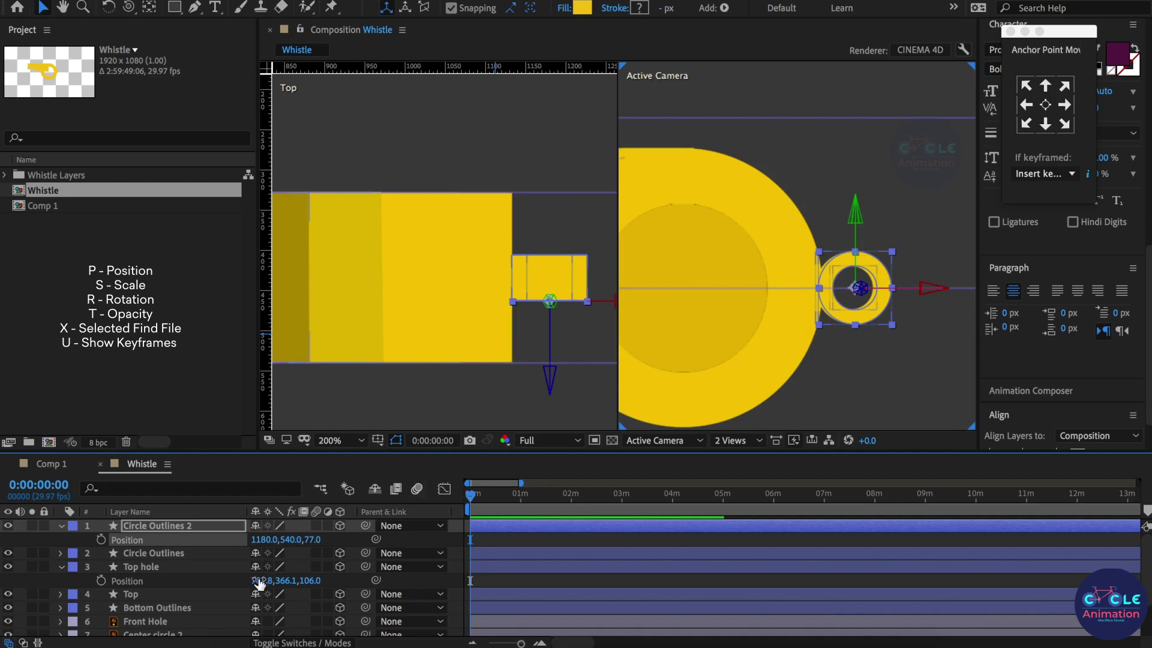
Shrink the ring to 18%, slide it left onto the whistle's edge, and show one view.
key(s)
drag(273, 540, 264, 543)
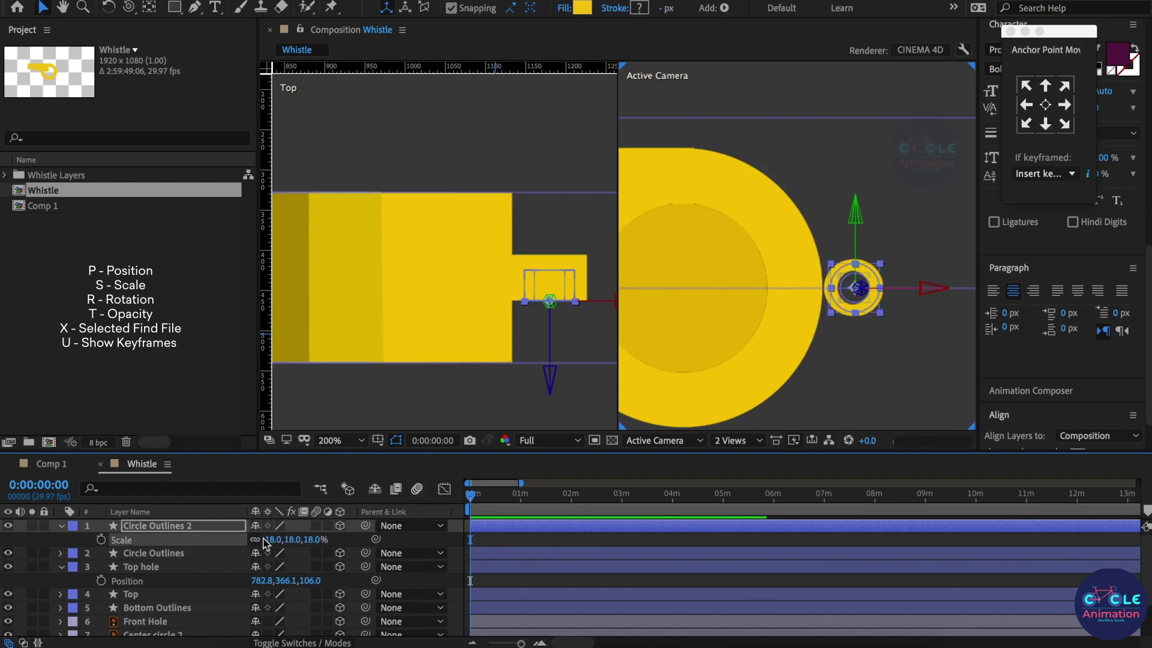
click(926, 289)
drag(925, 289, 917, 289)
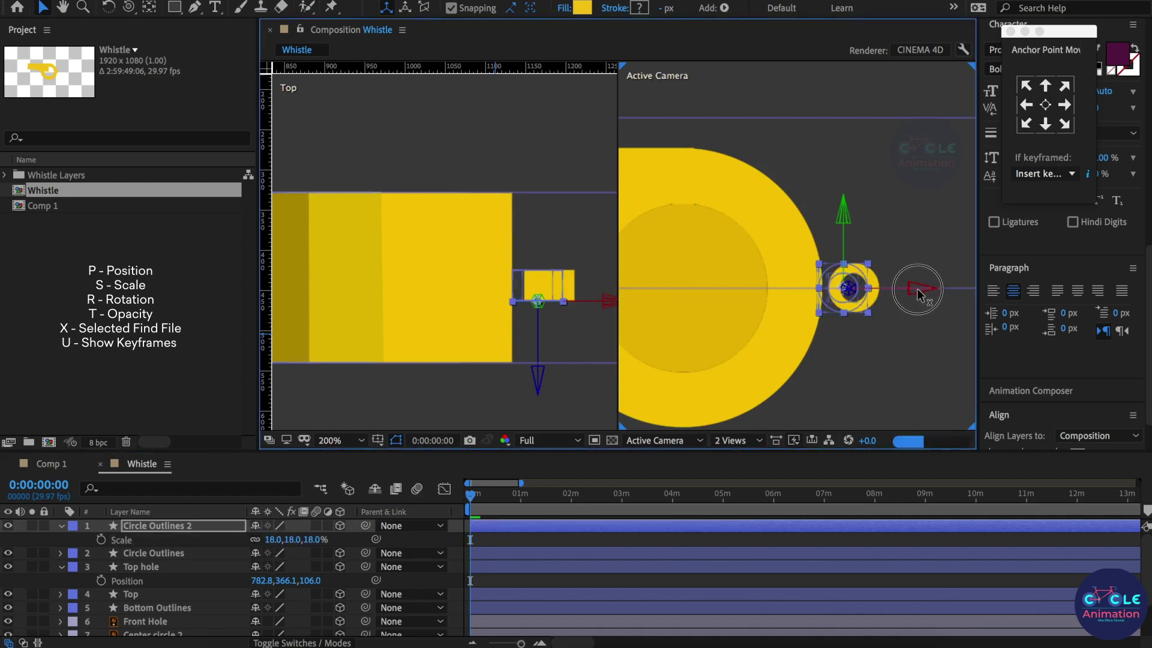
key(comma)
click(727, 440)
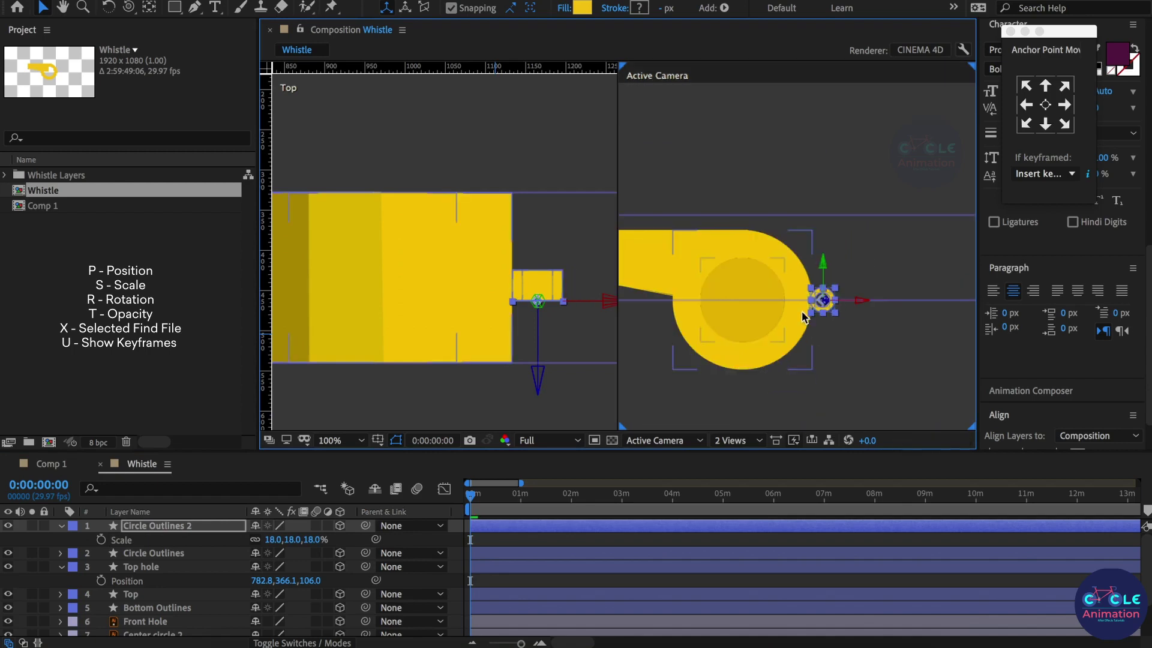
click(750, 459)
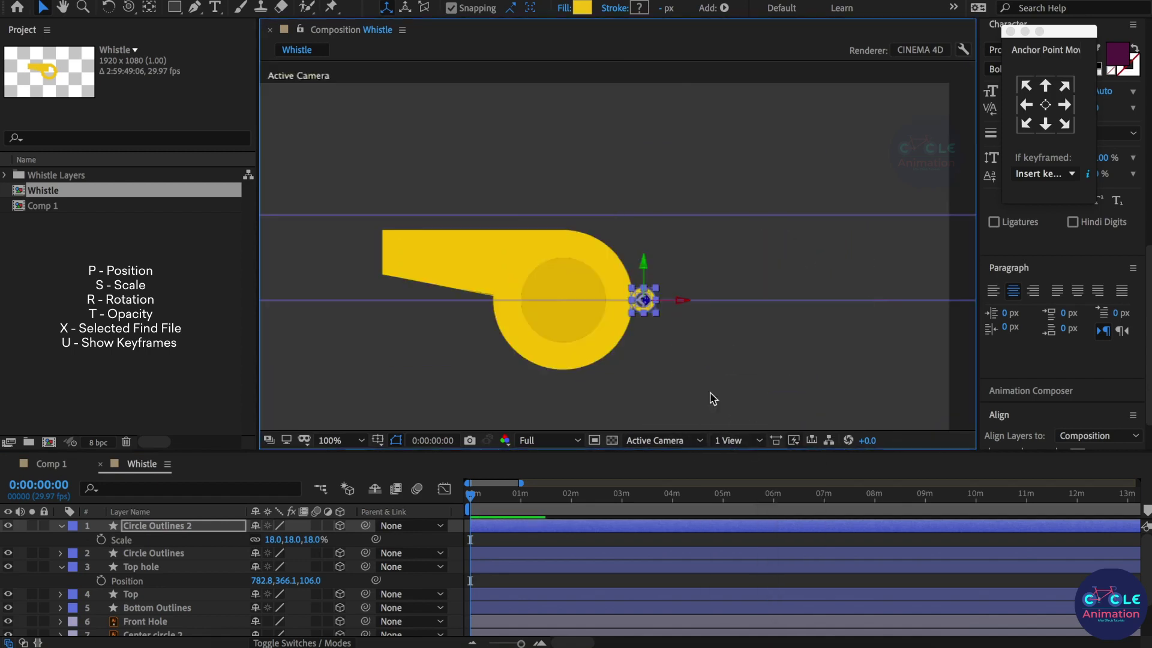
Deselect the ring and remove both horizontal guides from the viewer.
click(717, 372)
scroll(712, 332, down, 2)
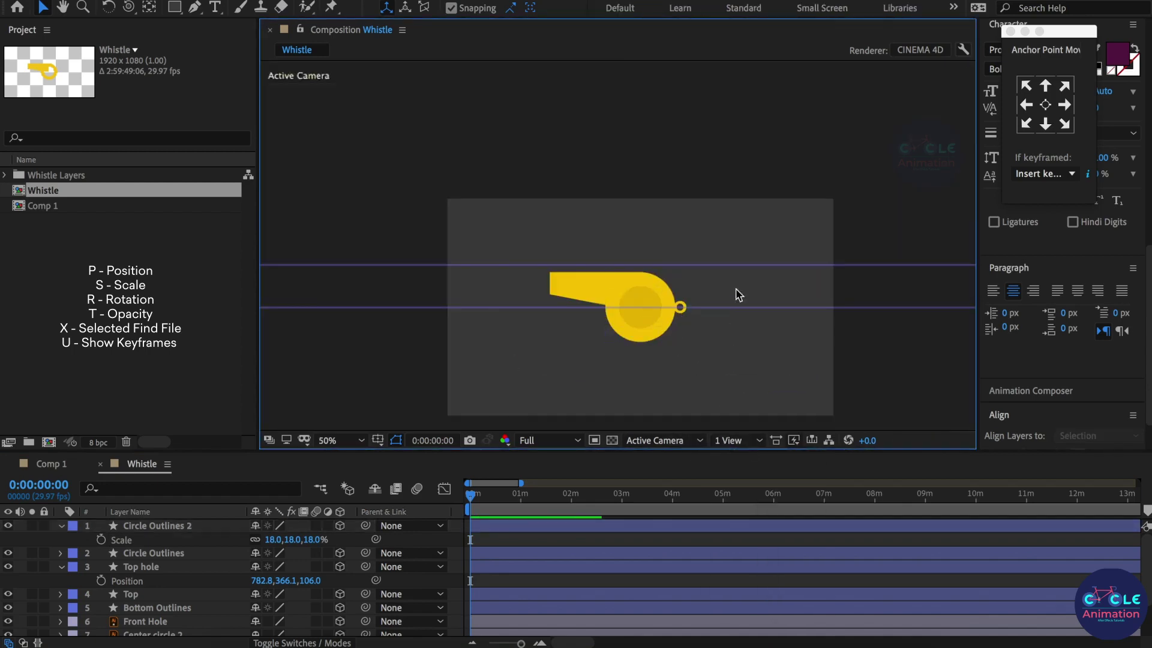
drag(742, 310, 800, 549)
drag(765, 264, 696, 74)
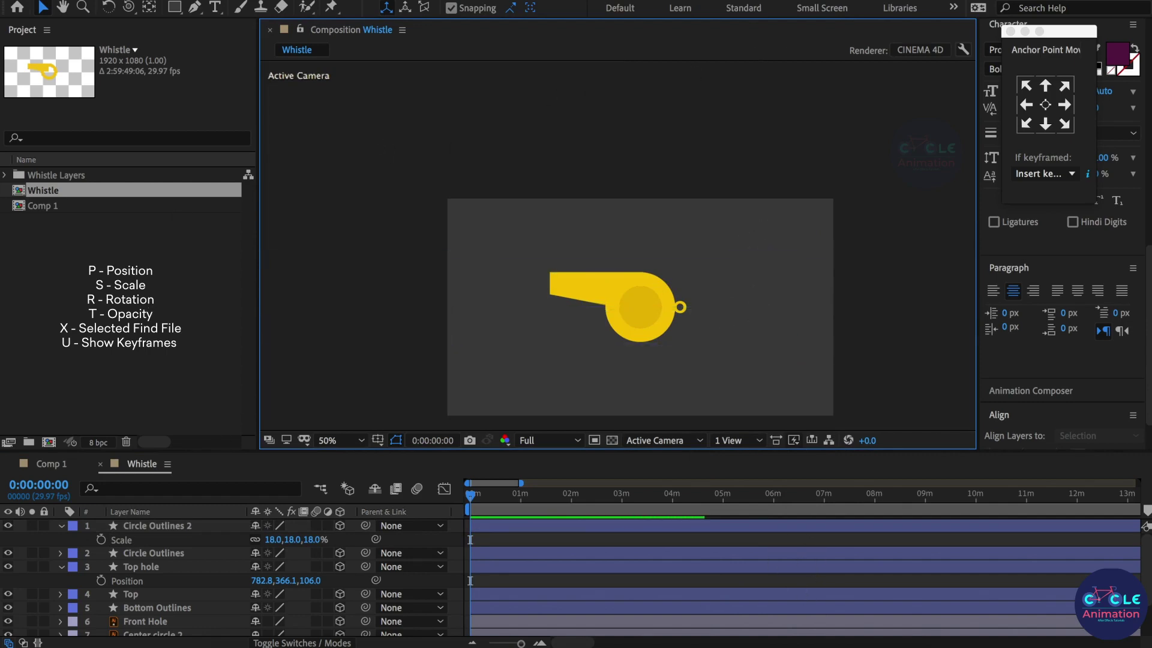
Add a null object, centre its anchor point, and align it to the composition centre.
click(309, 2)
mouse_move(309, 2)
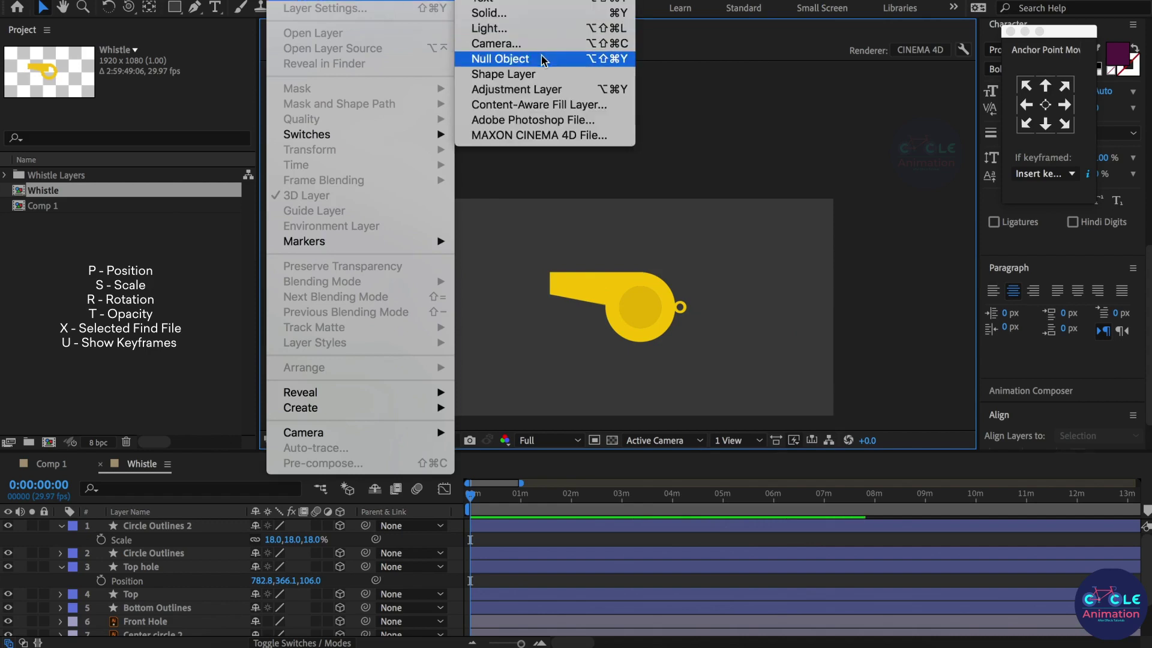
click(514, 62)
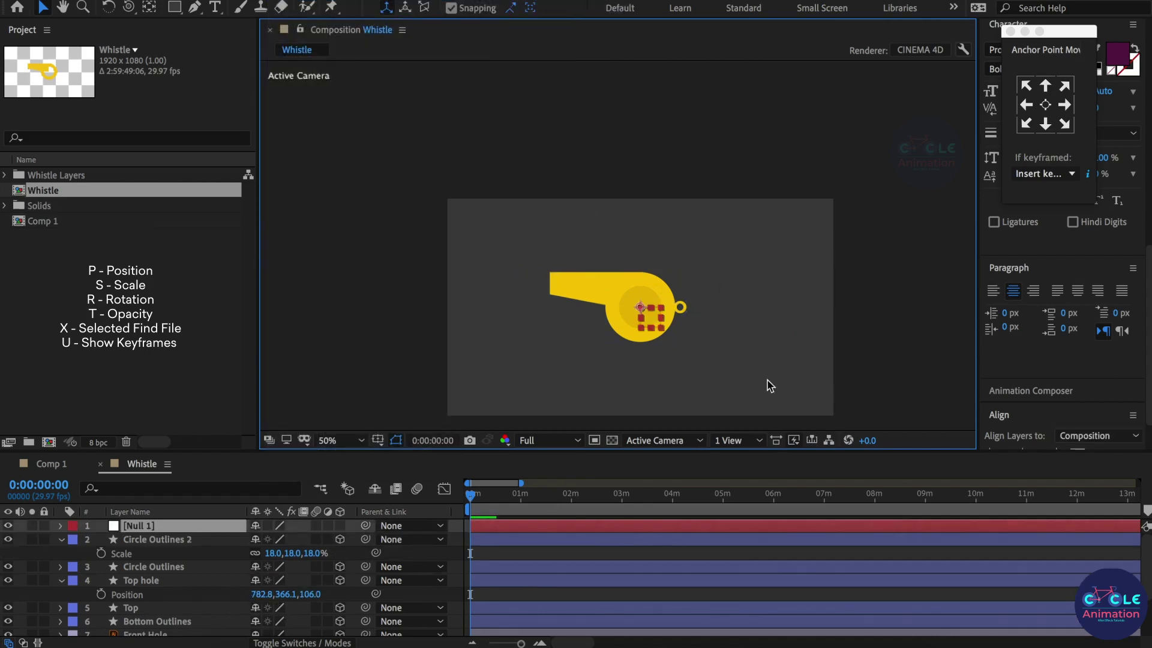
click(1047, 105)
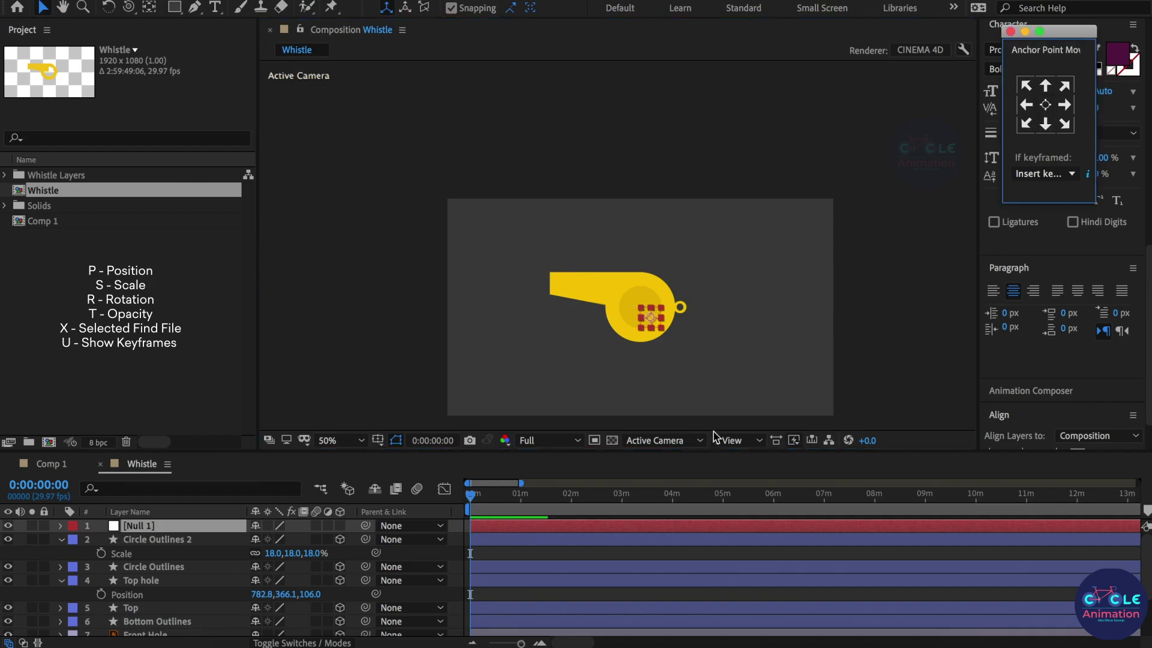
drag(1065, 34, 1054, 76)
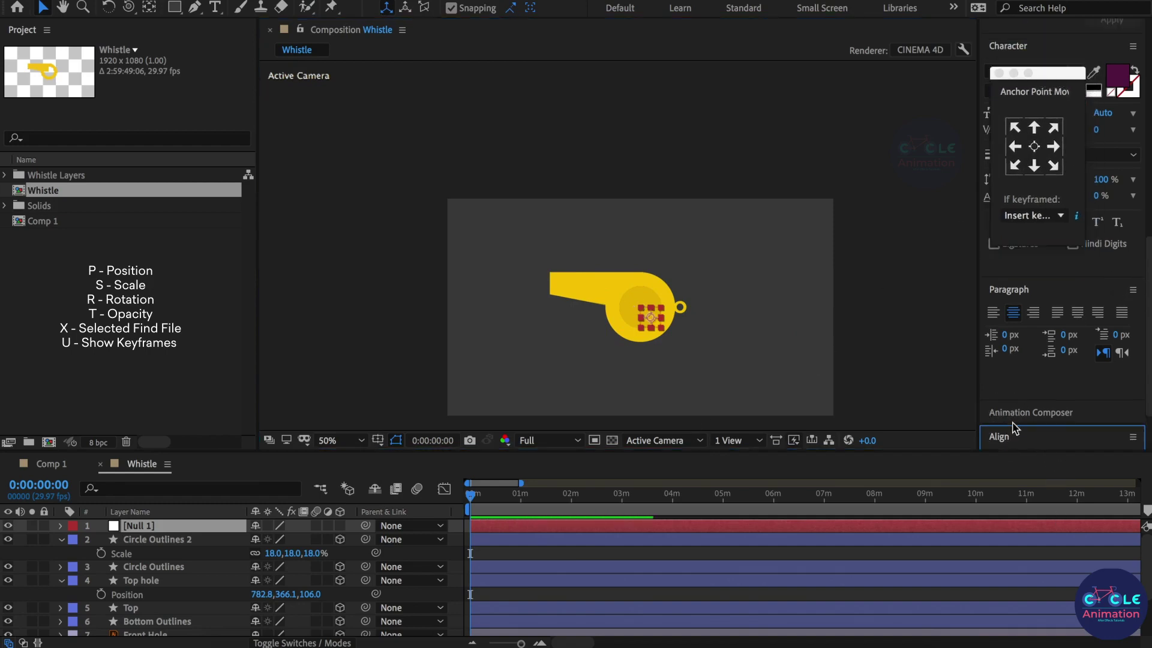
scroll(1013, 423, down, 2)
scroll(1044, 420, up, 6)
scroll(1045, 419, down, 5)
click(1022, 398)
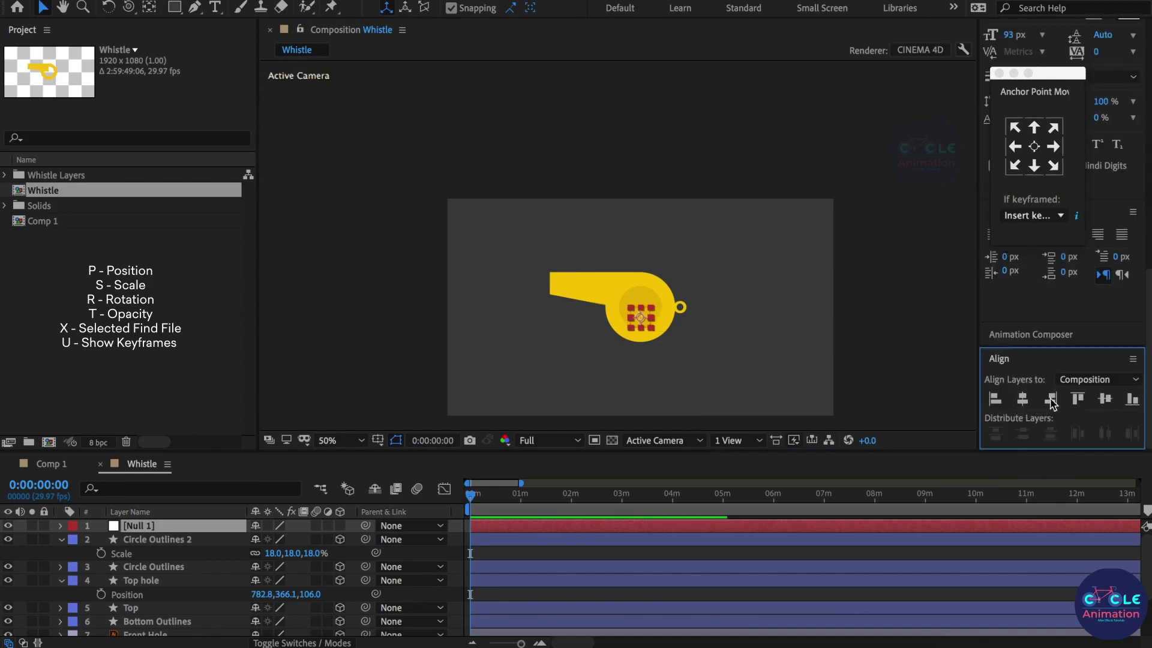
click(1105, 398)
Make Null 1 3D, split into Top and camera views, and push it to mid-depth.
click(340, 525)
click(735, 441)
click(744, 470)
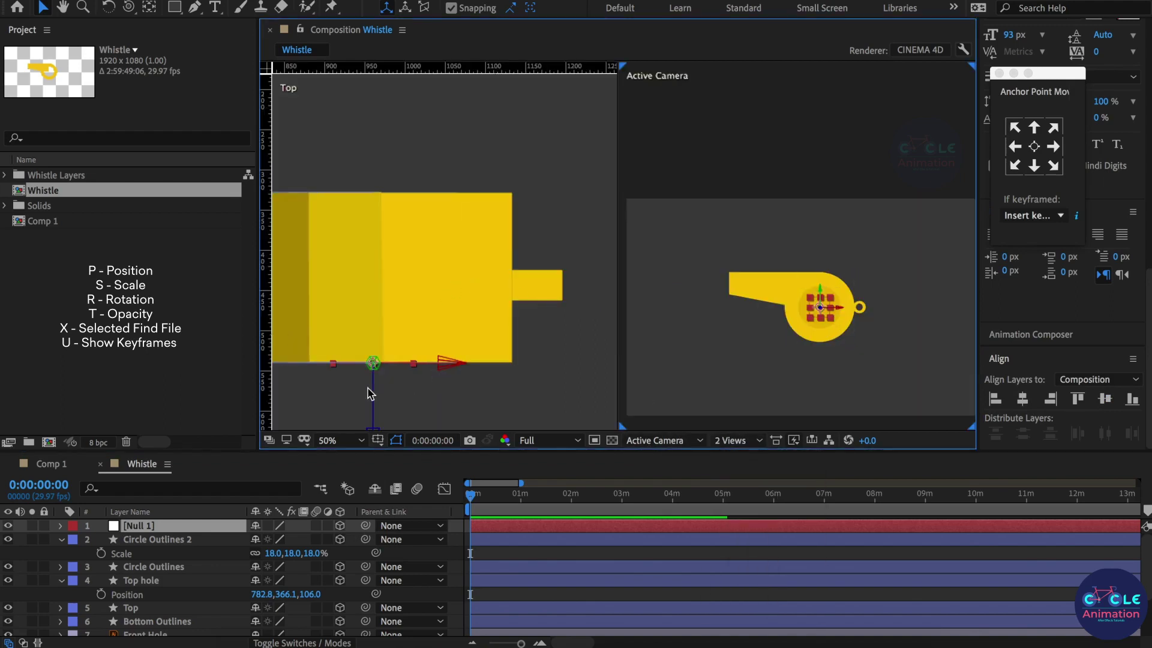
drag(373, 409, 377, 327)
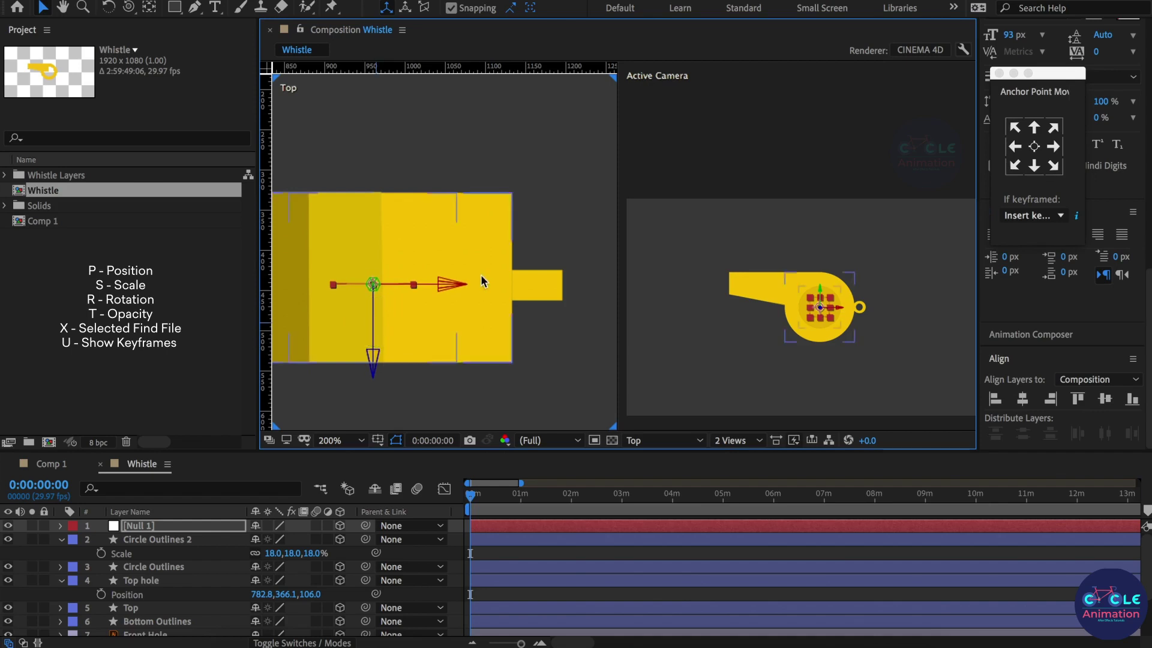
scroll(487, 273, down, 1)
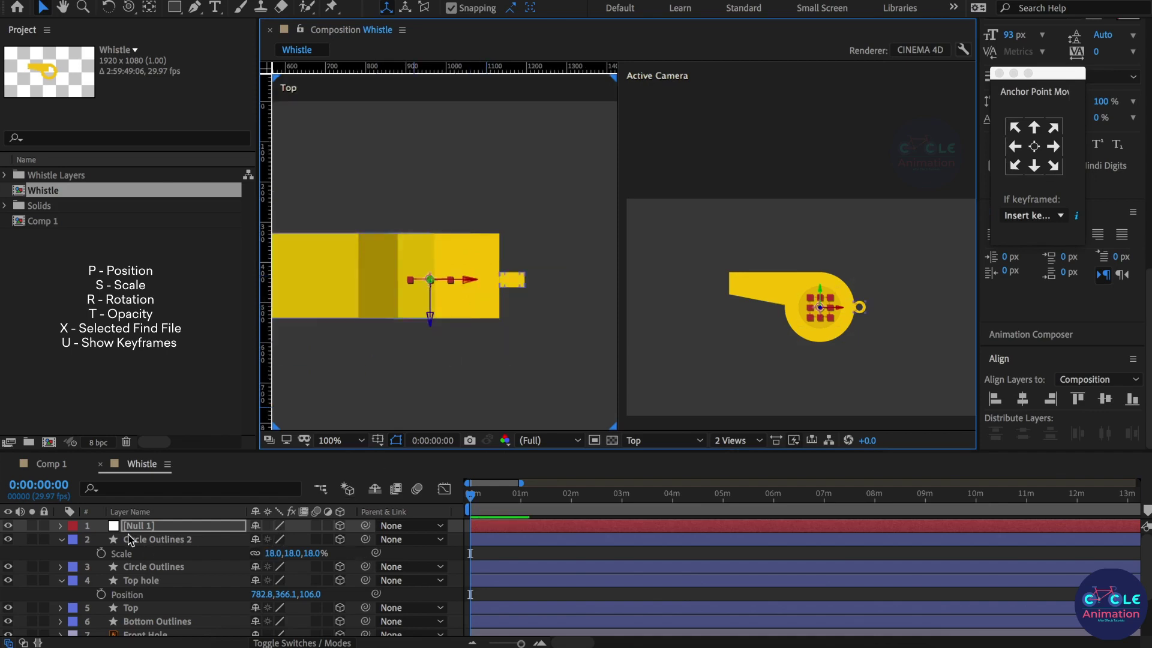
key(ctrl+a)
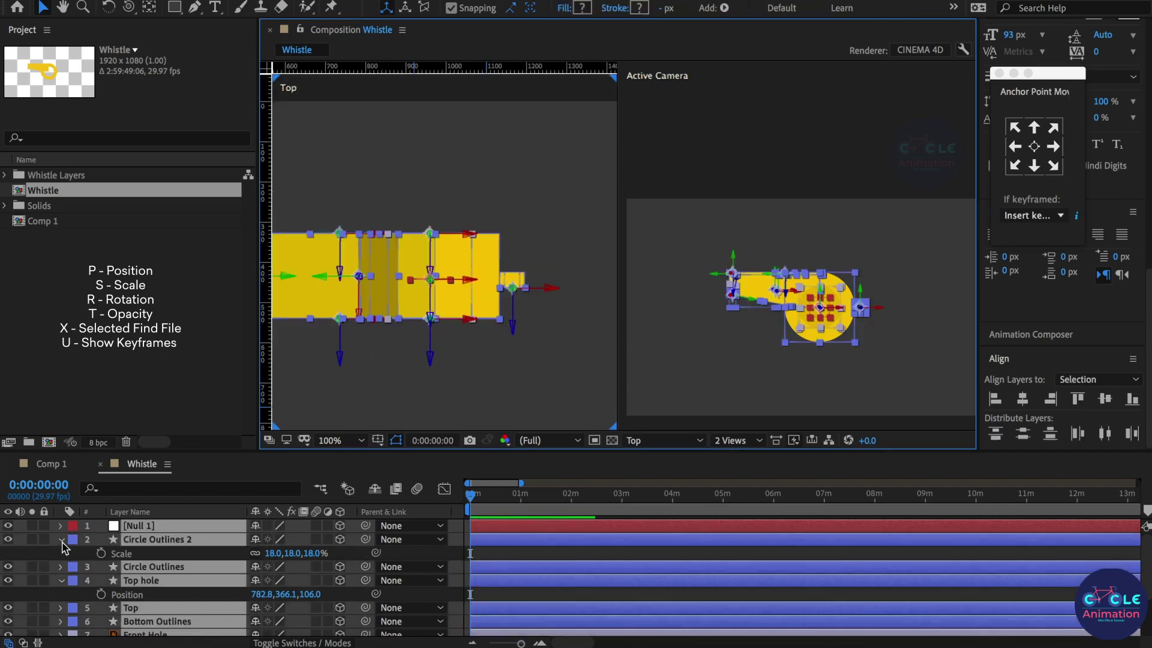
Parent all whistle layers except Null 1 to Null 1.
click(62, 542)
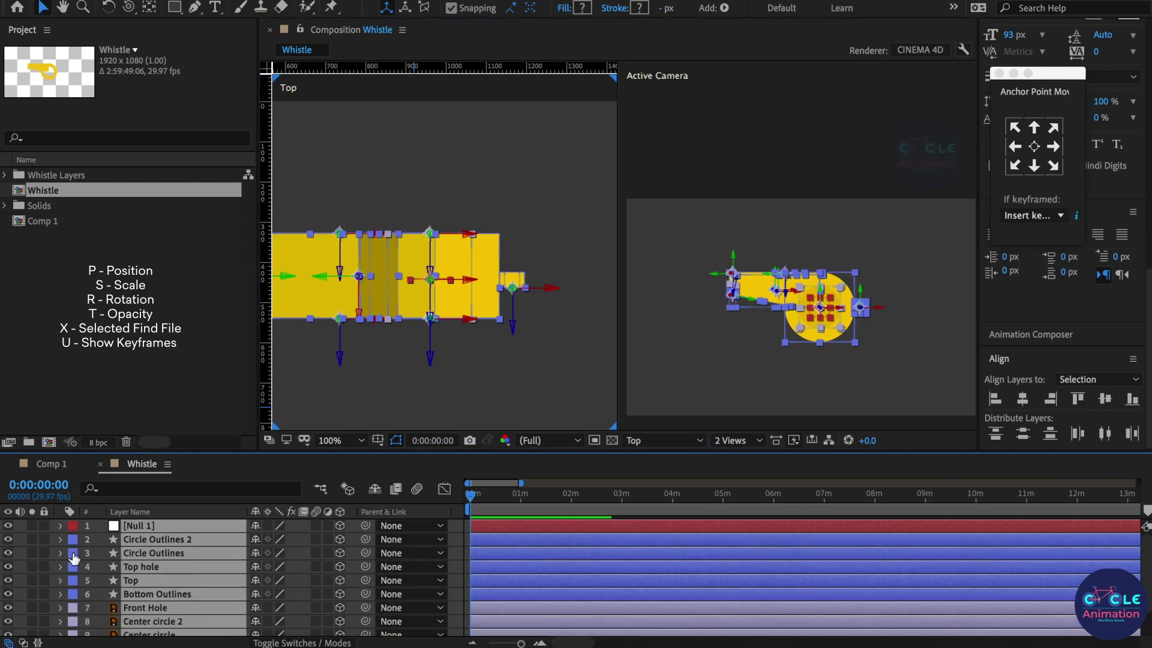
ctrl+click(174, 525)
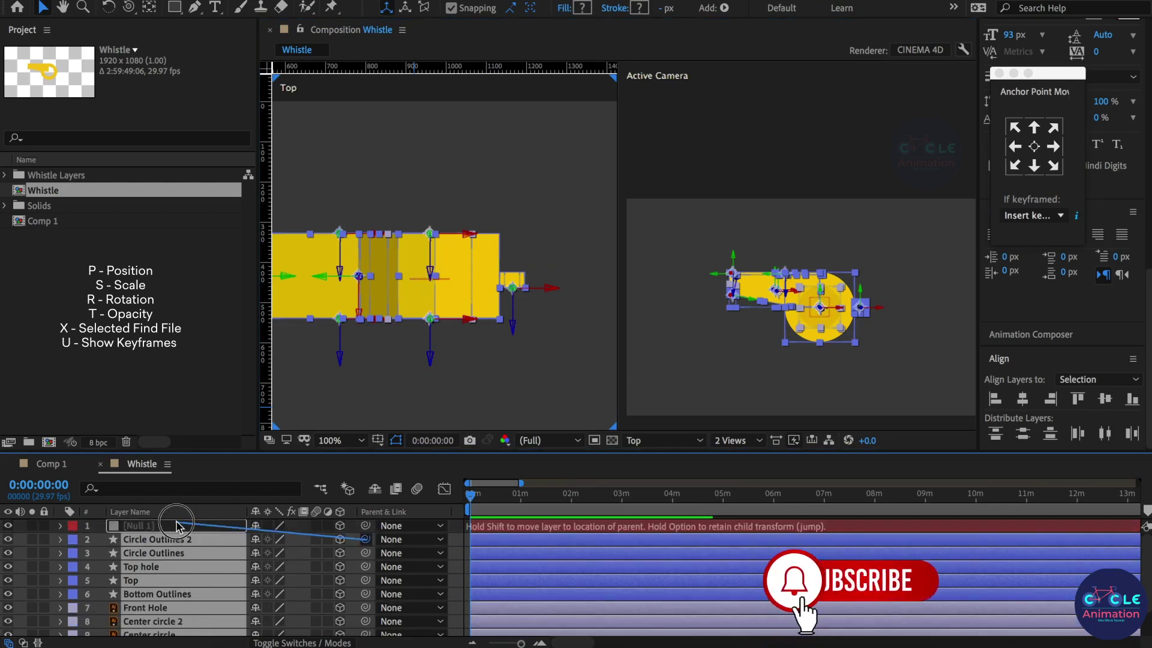
drag(322, 541, 150, 526)
key(Caps_Lock)
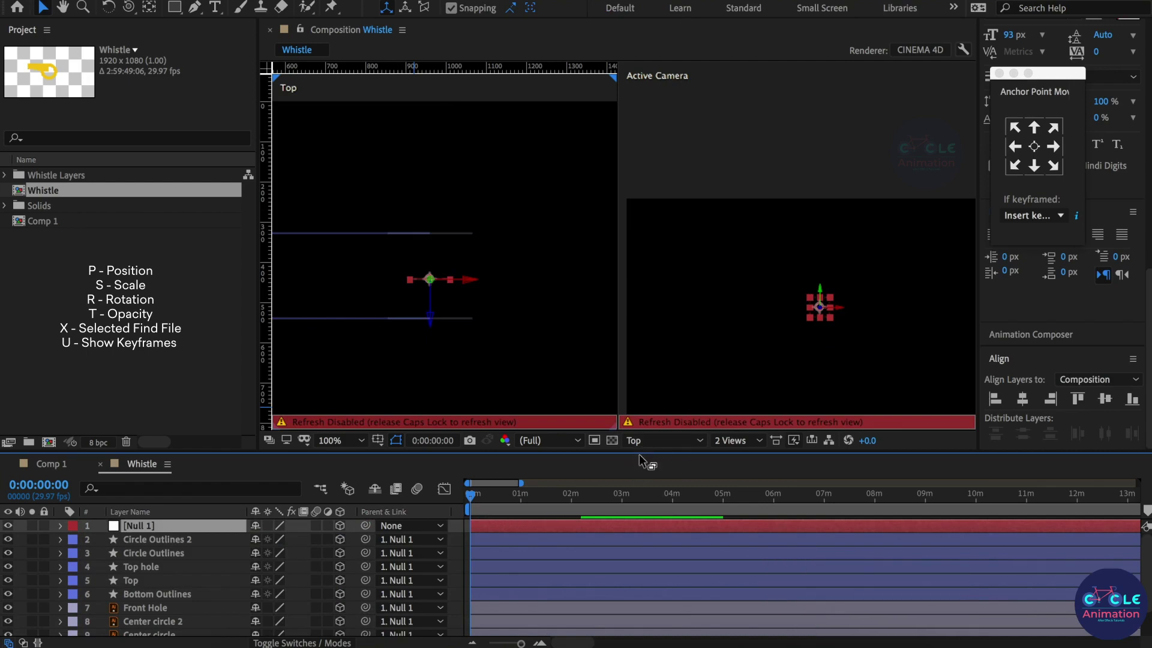
key(Caps_Lock)
Return to a single camera view and rotate Null 1 to 238° on Y.
click(728, 441)
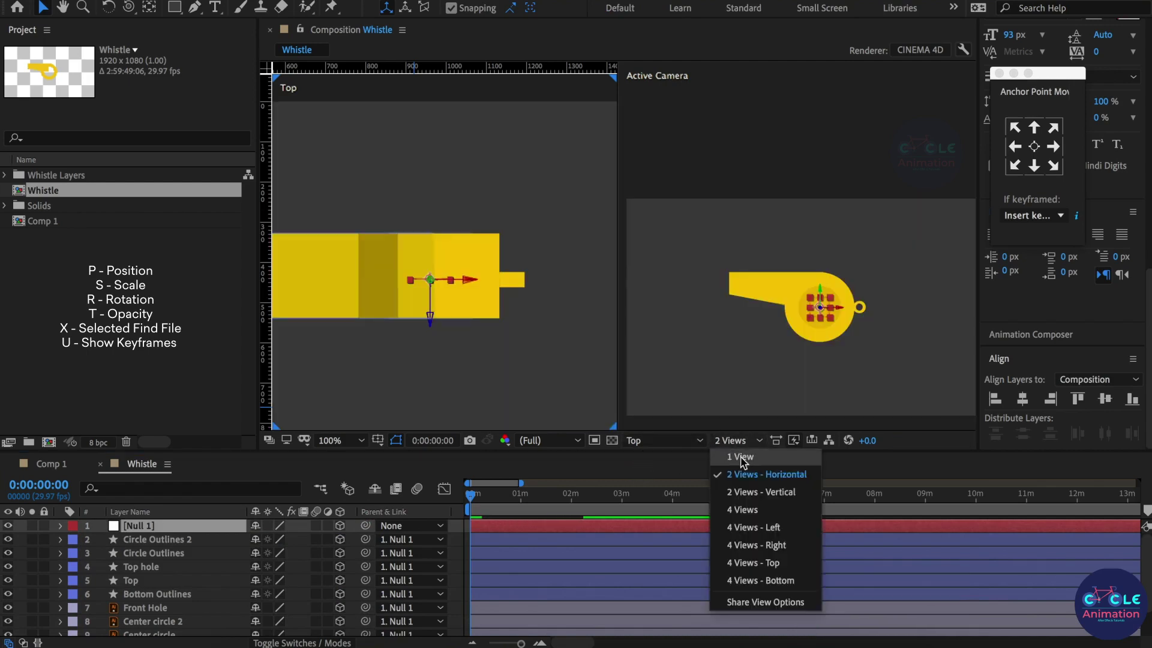
click(742, 459)
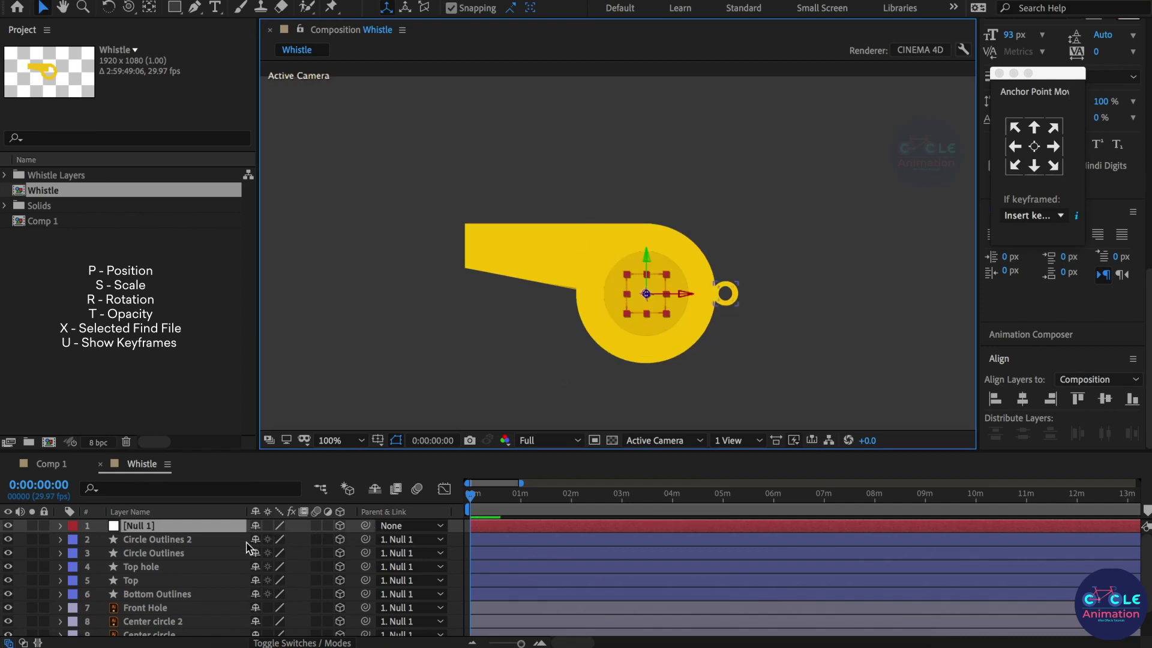
key(r)
drag(279, 567, 335, 567)
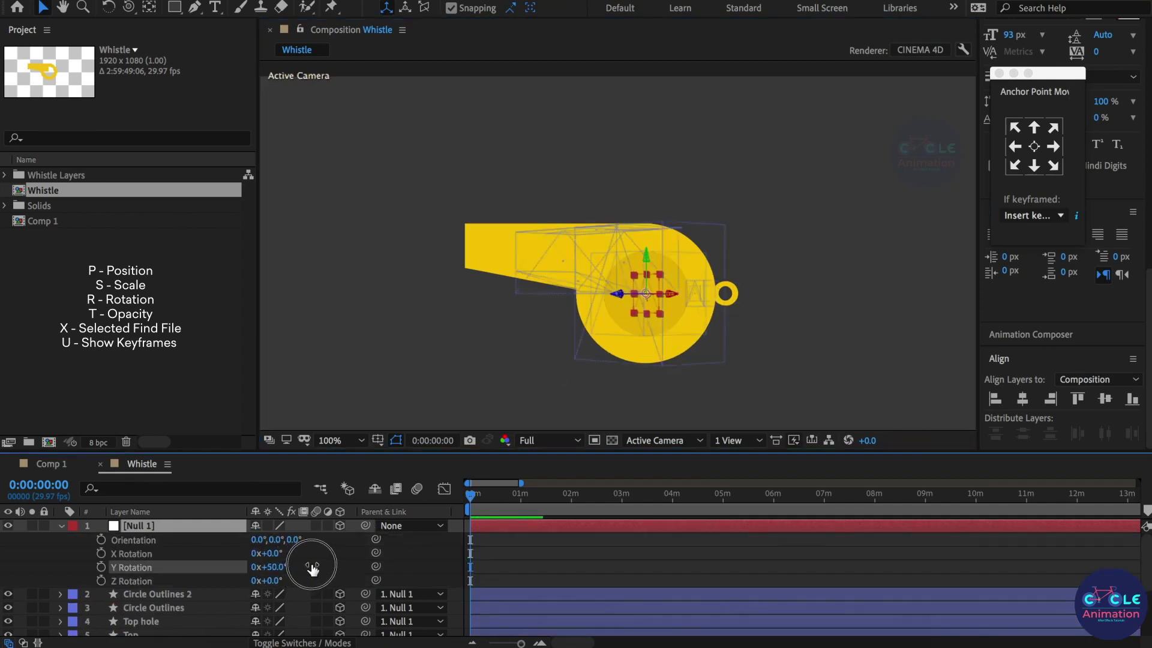
drag(274, 568, 334, 564)
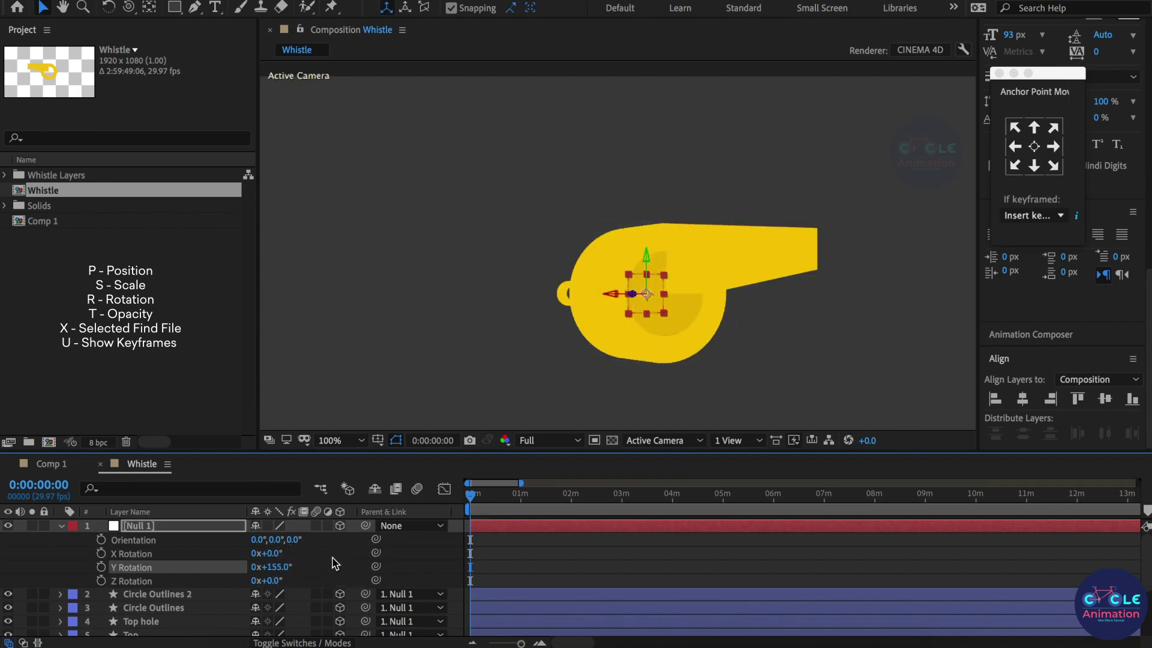
drag(285, 570, 359, 573)
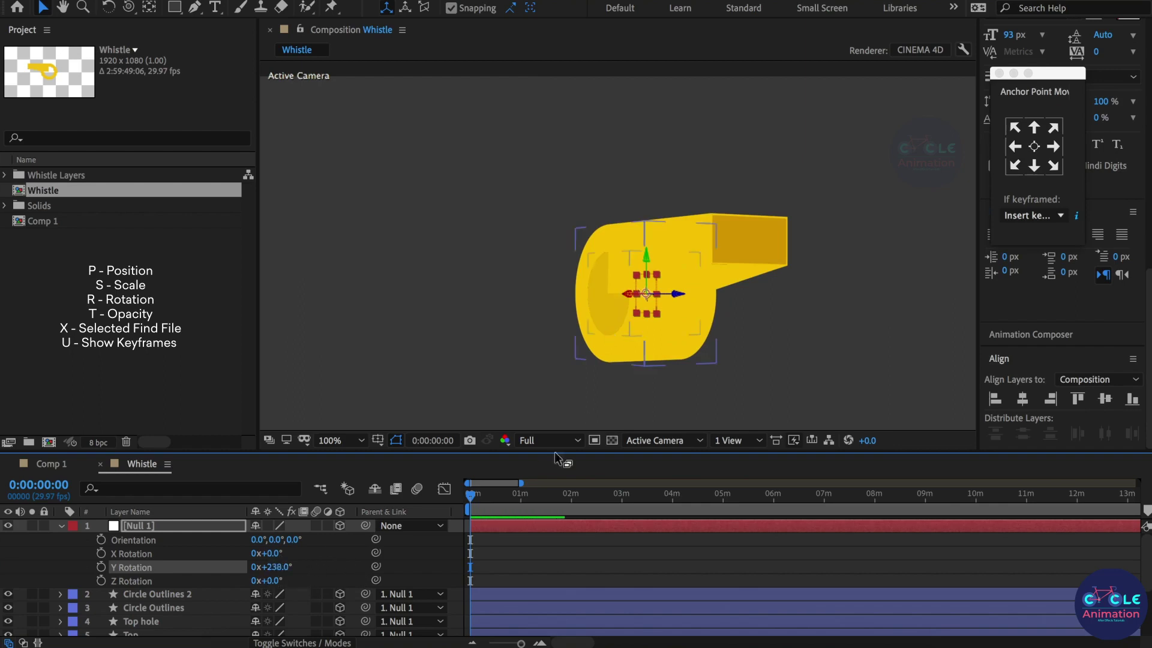
scroll(152, 547, down, 3)
scroll(168, 593, down, 2)
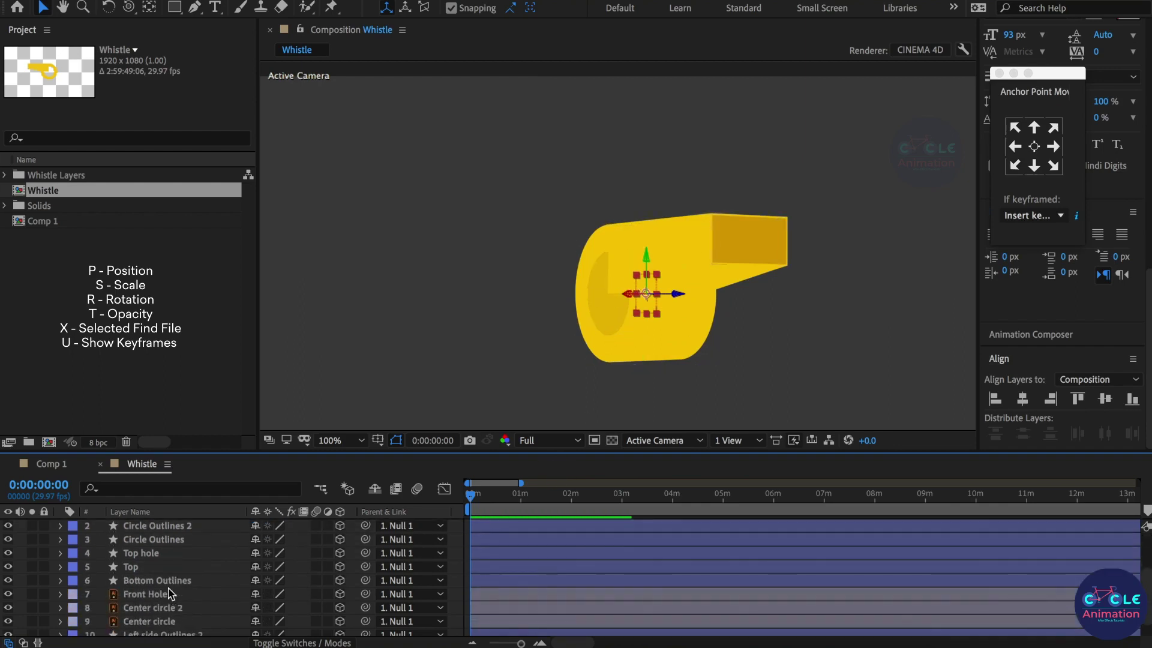
Select Center circle 2 and slide it along X onto the whistle's round front face.
scroll(217, 595, down, 1)
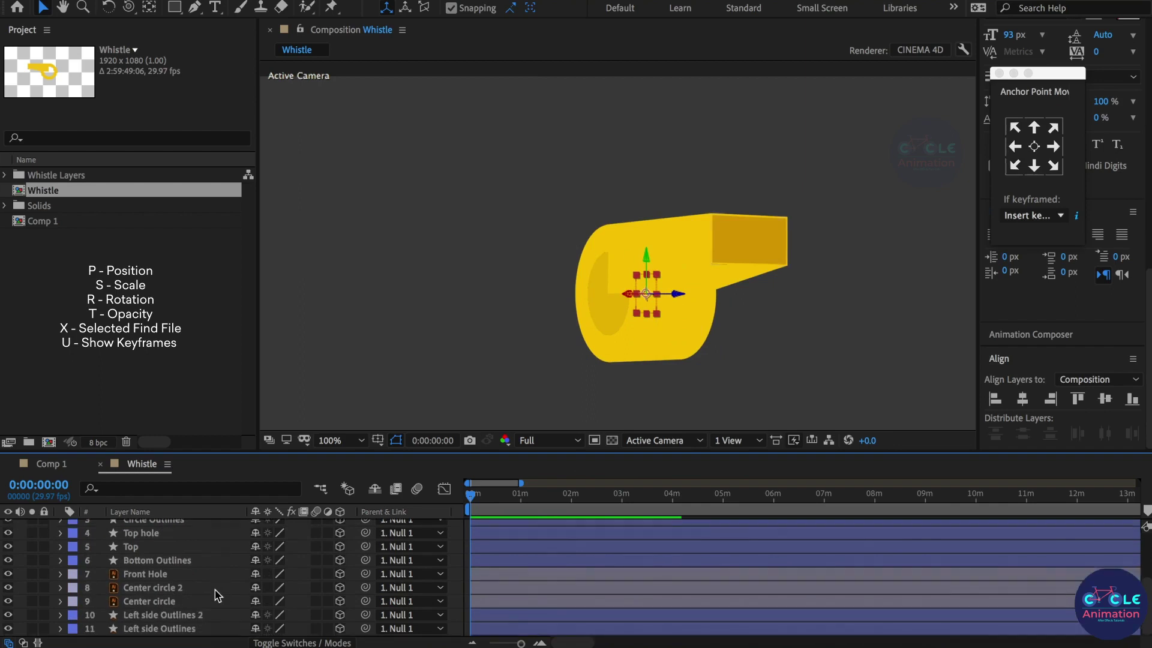
click(191, 614)
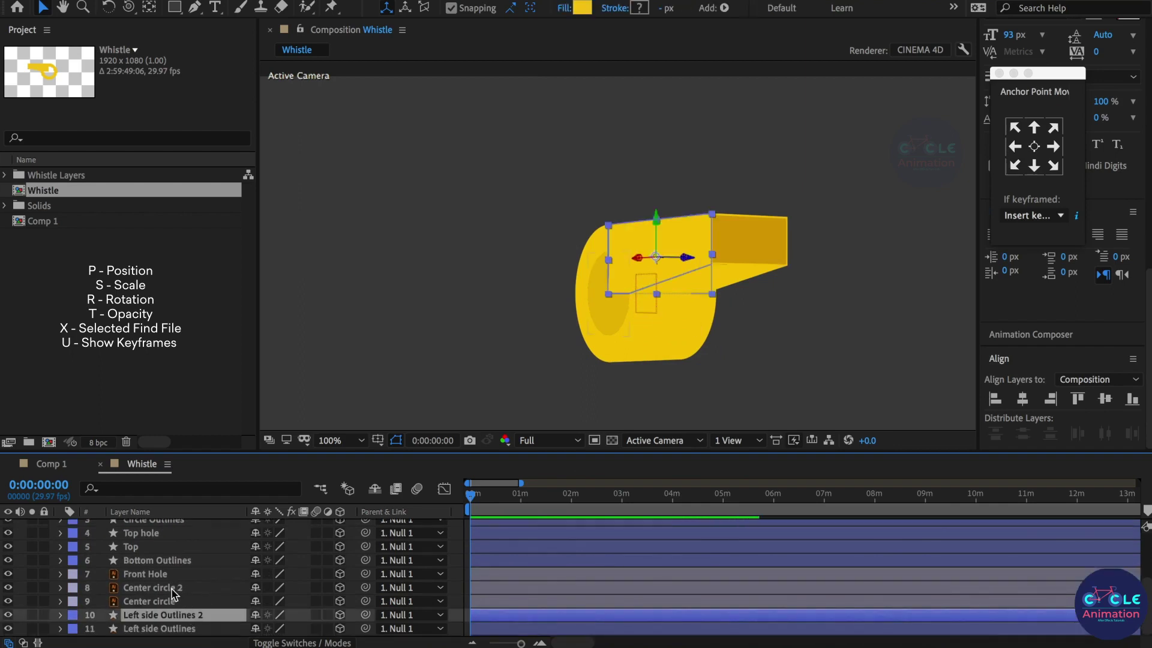
click(172, 589)
scroll(587, 309, up, 1)
click(606, 273)
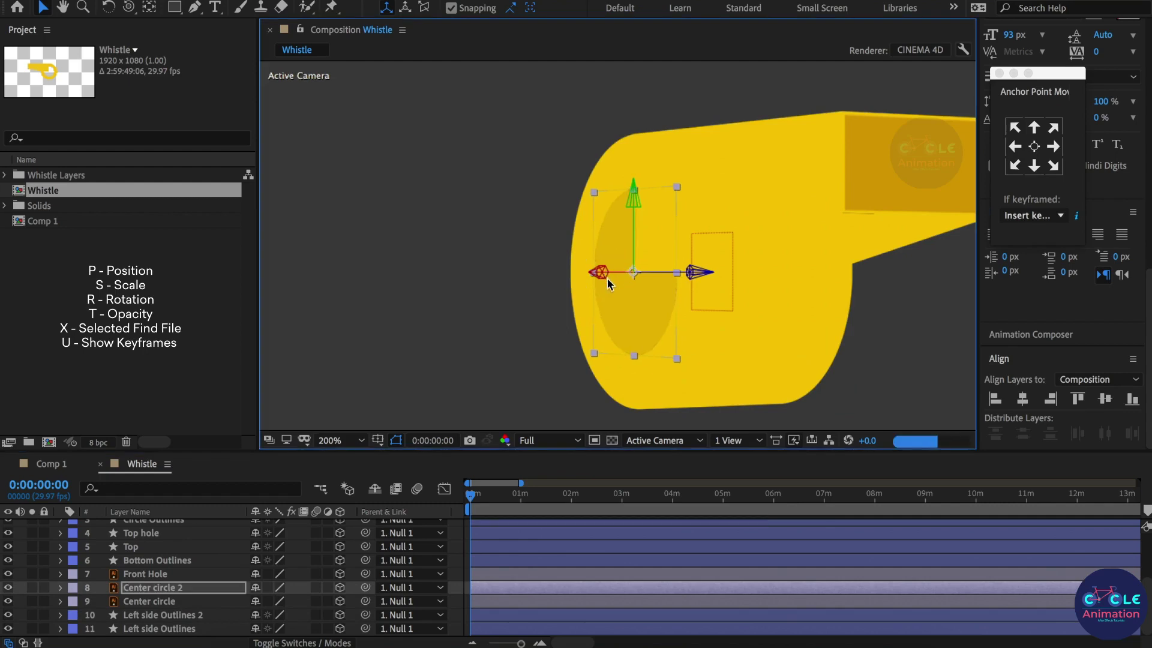
drag(604, 274, 589, 278)
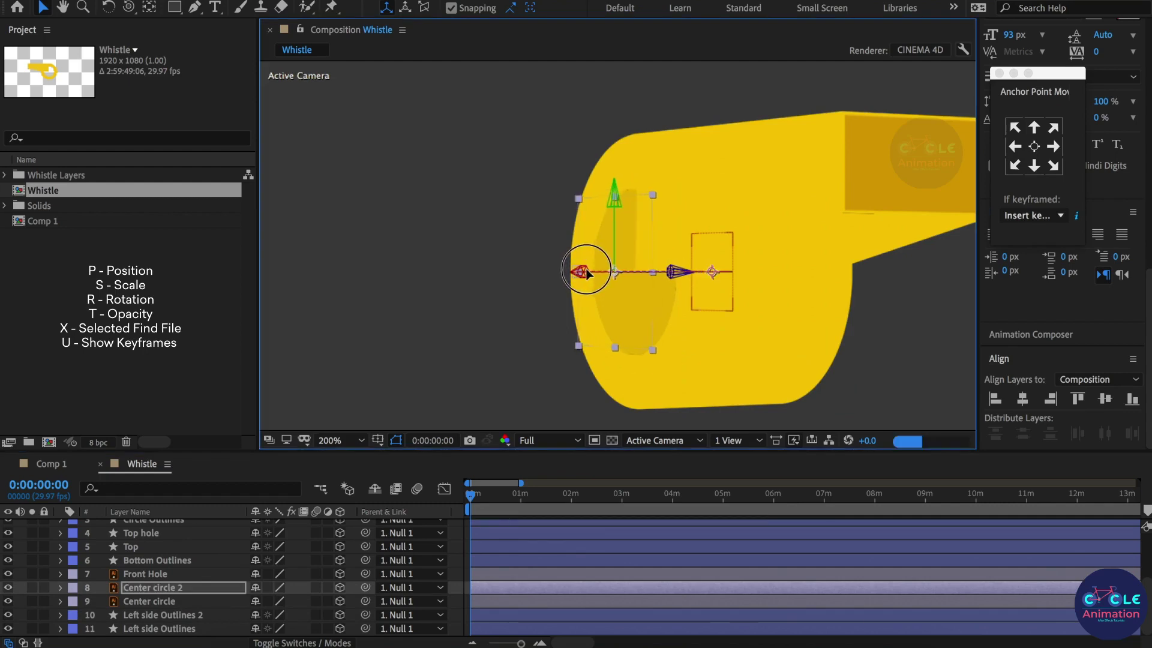
drag(620, 284, 647, 282)
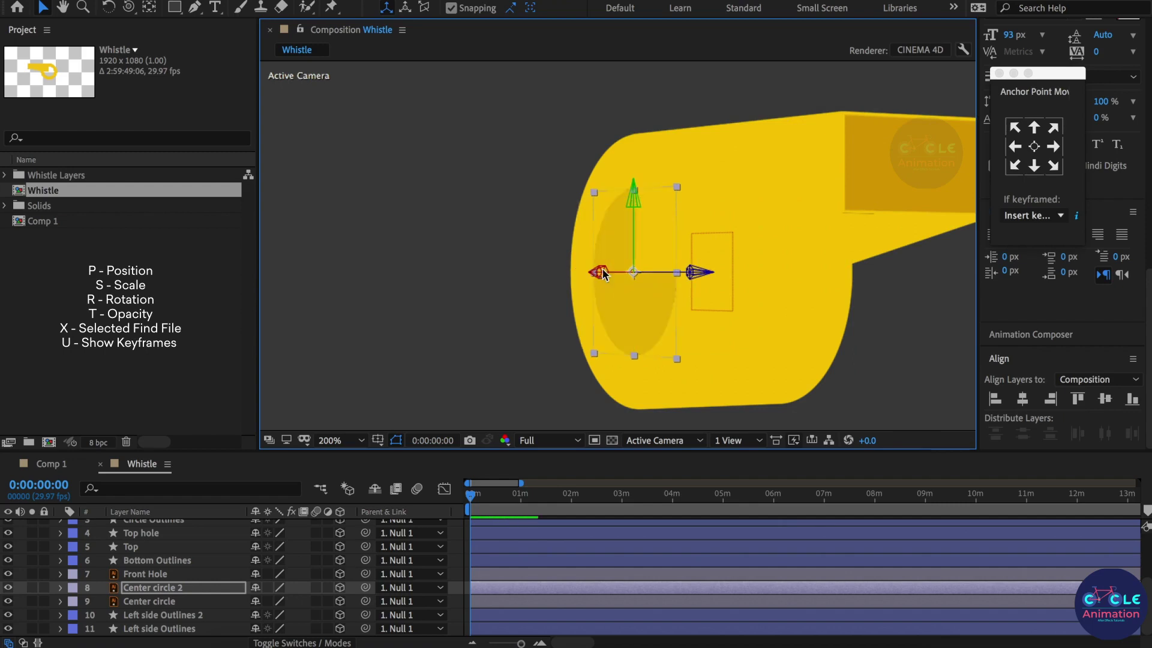
drag(602, 274, 607, 273)
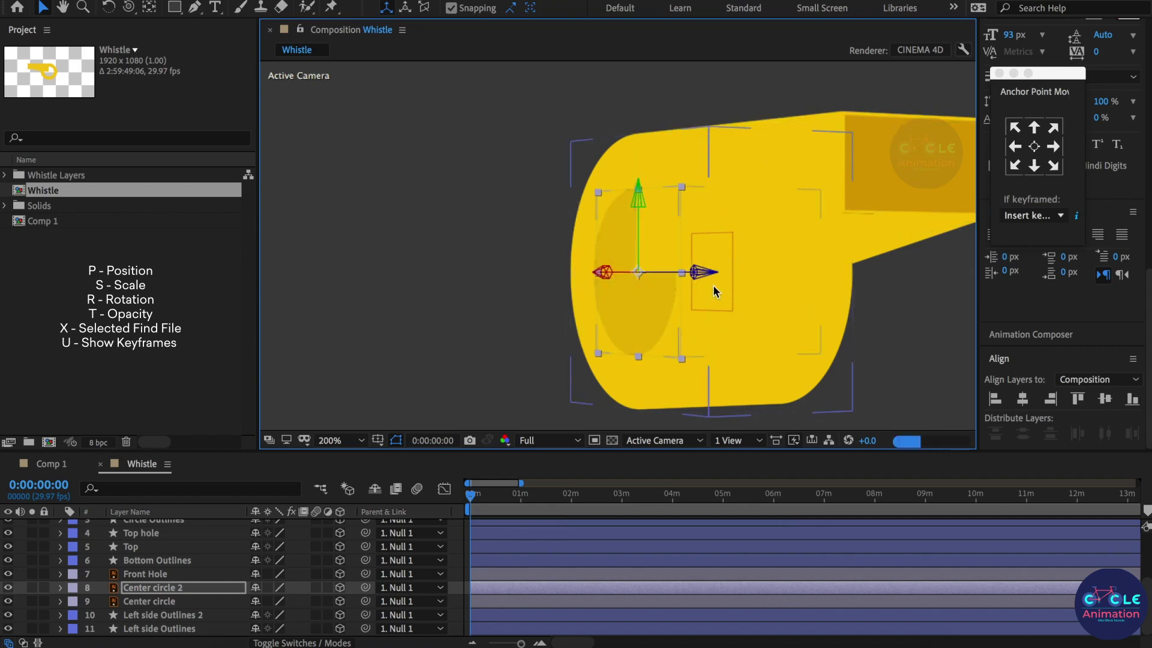
drag(696, 275, 704, 278)
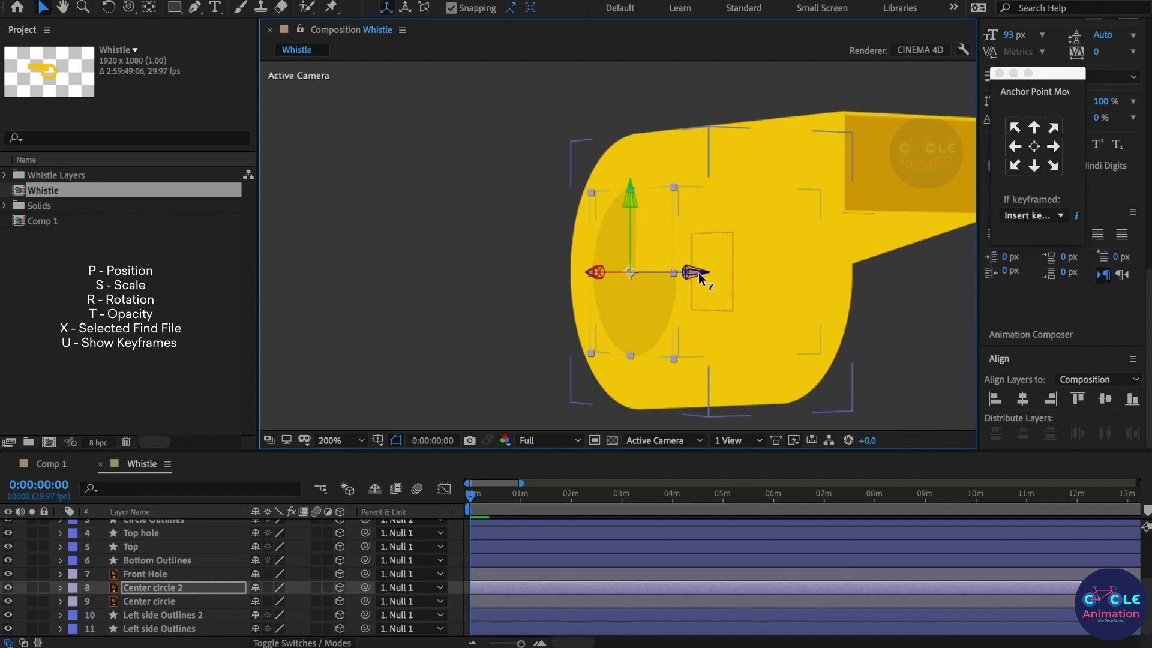
scroll(606, 293, down, 1)
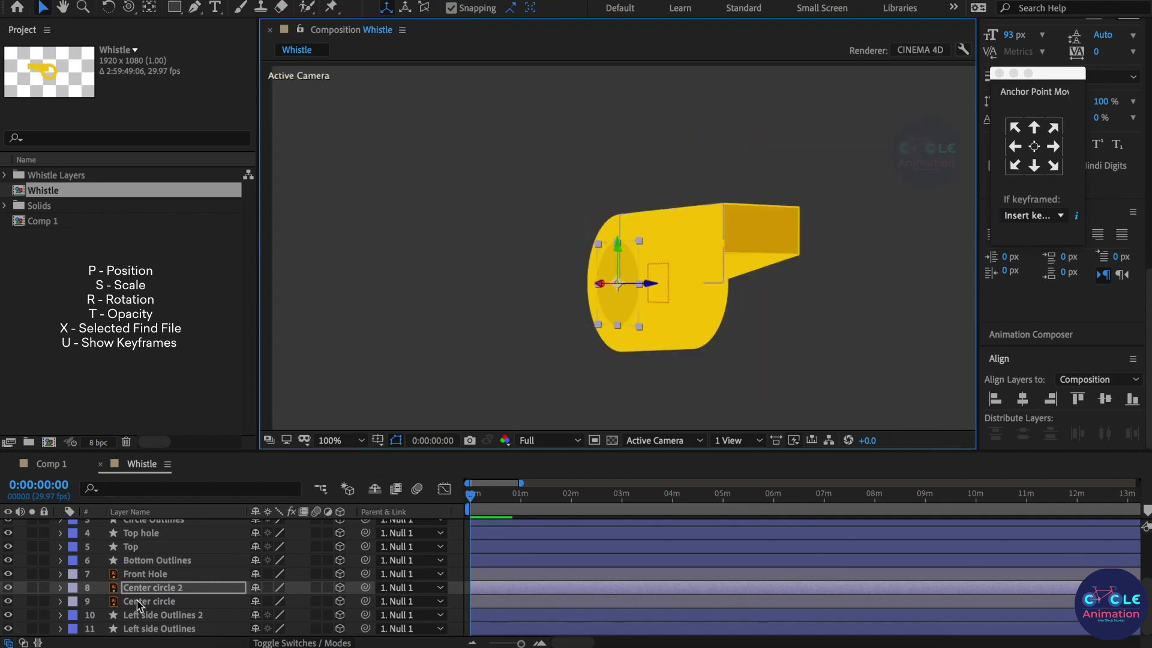
scroll(188, 557, up, 3)
Tilt Null 1 to 44° X rotation and 329° Y rotation, discarding a trial Z rotation.
click(180, 526)
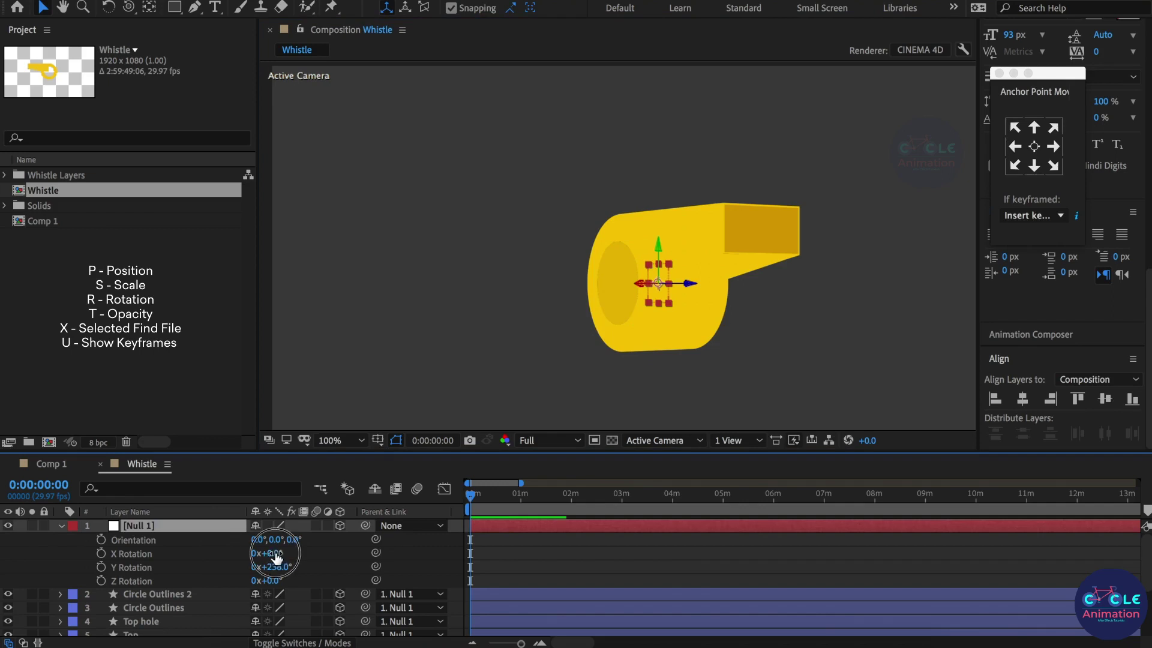
drag(268, 554, 304, 545)
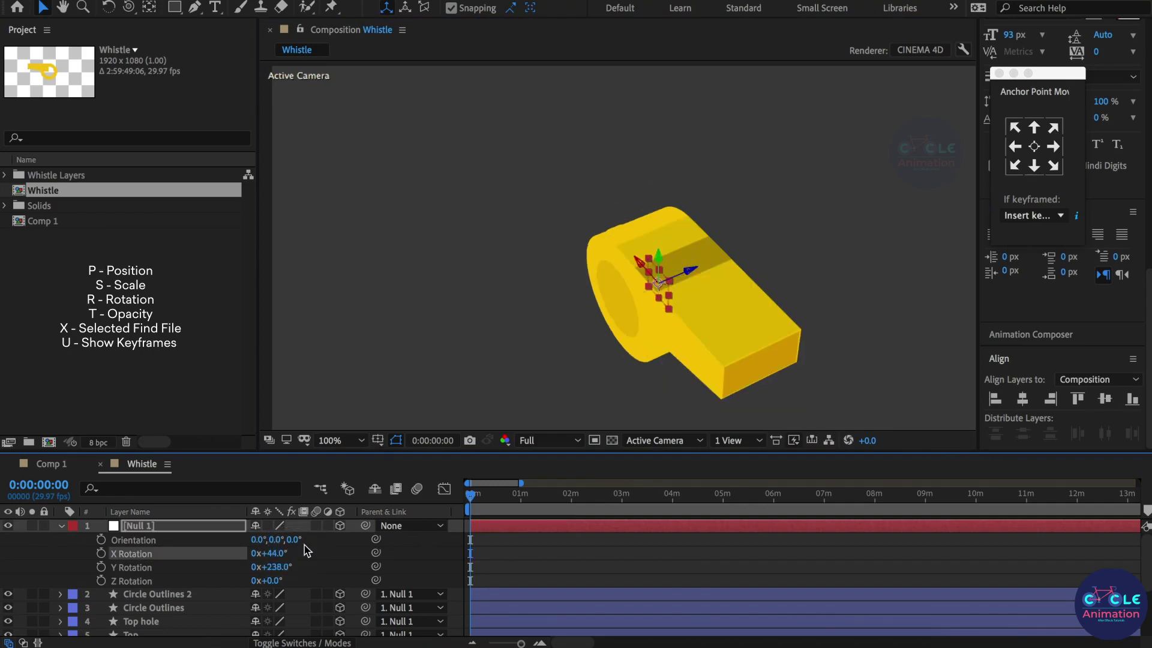
drag(267, 581, 310, 582)
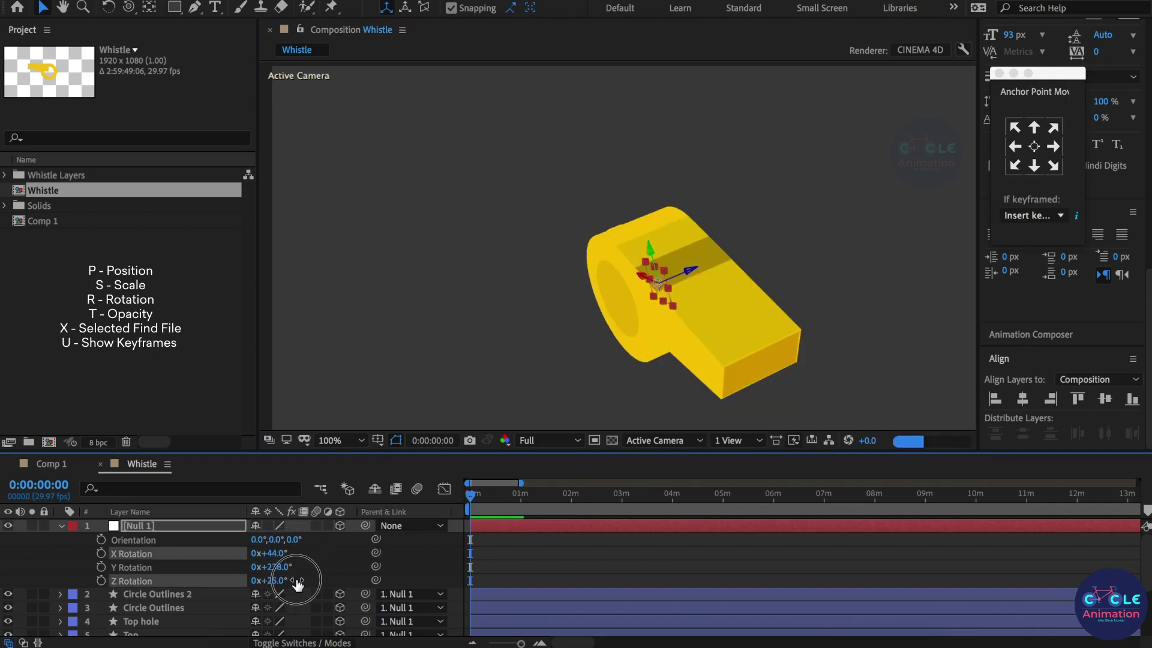
key(ctrl+z)
drag(278, 567, 318, 570)
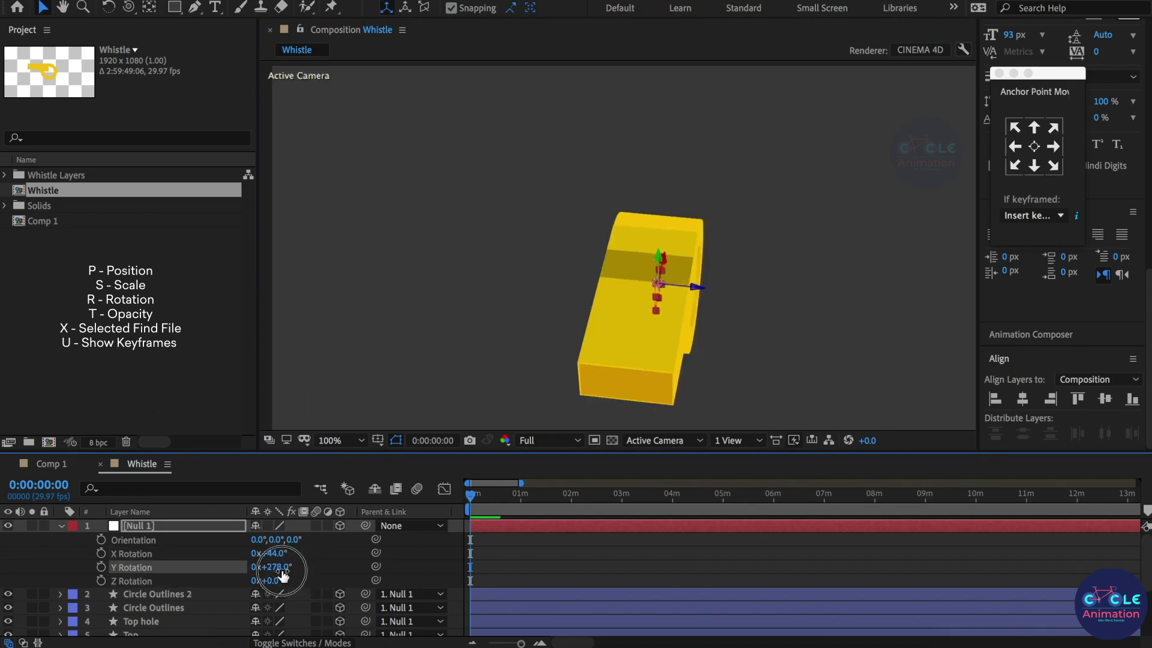
drag(285, 577, 322, 576)
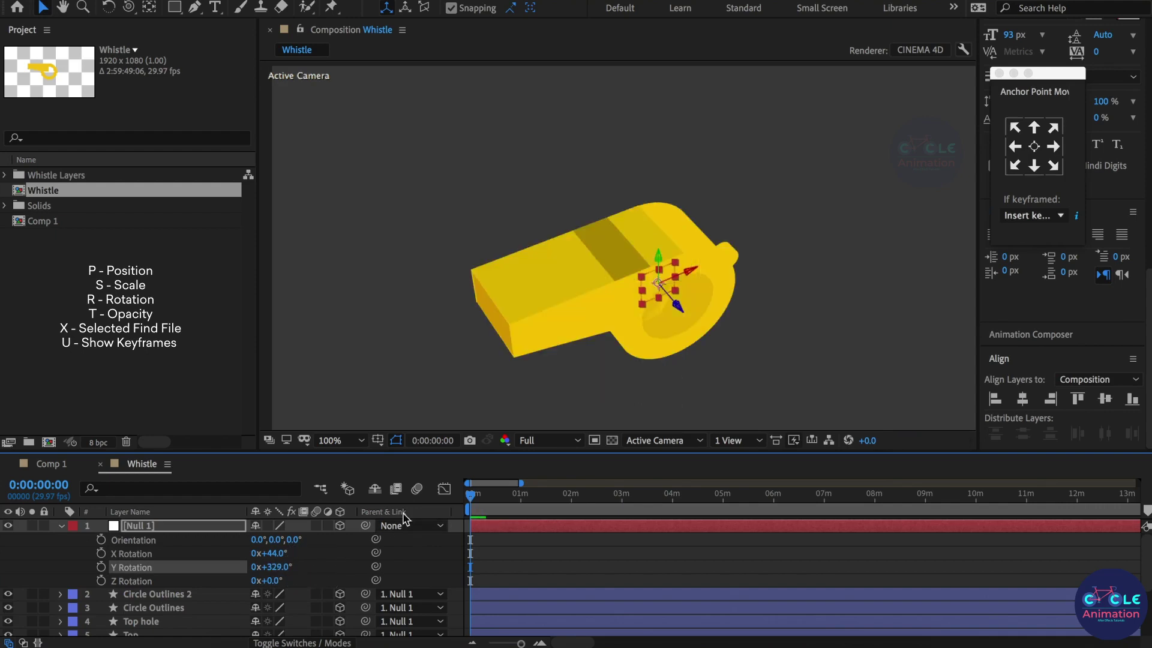
scroll(193, 553, down, 2)
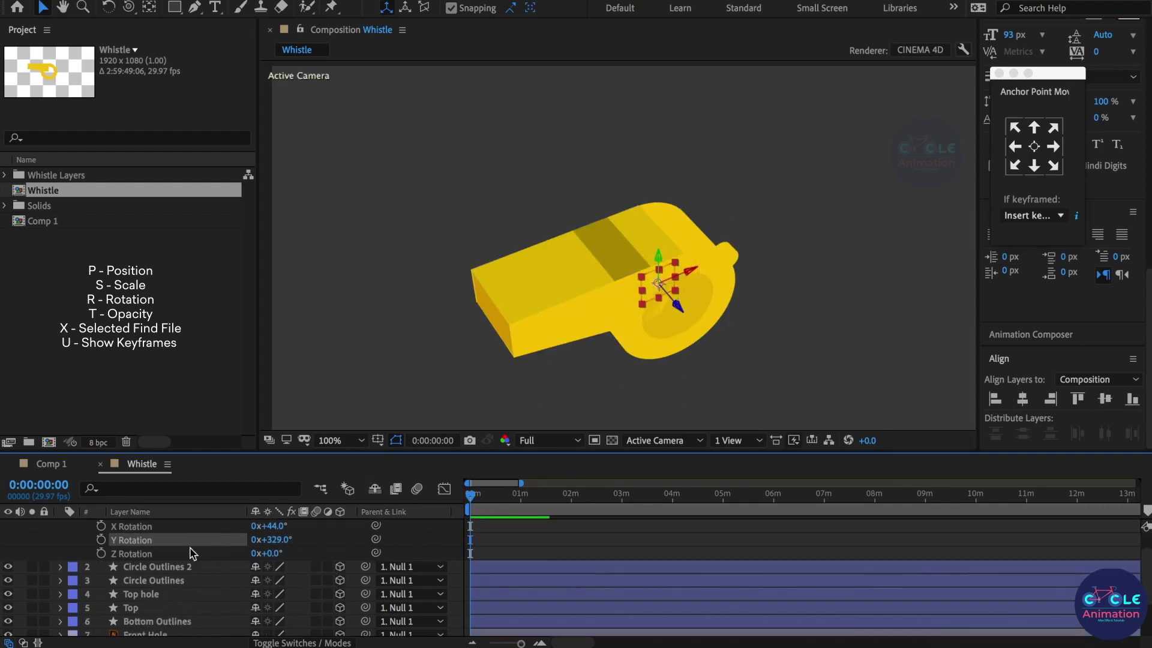
click(180, 567)
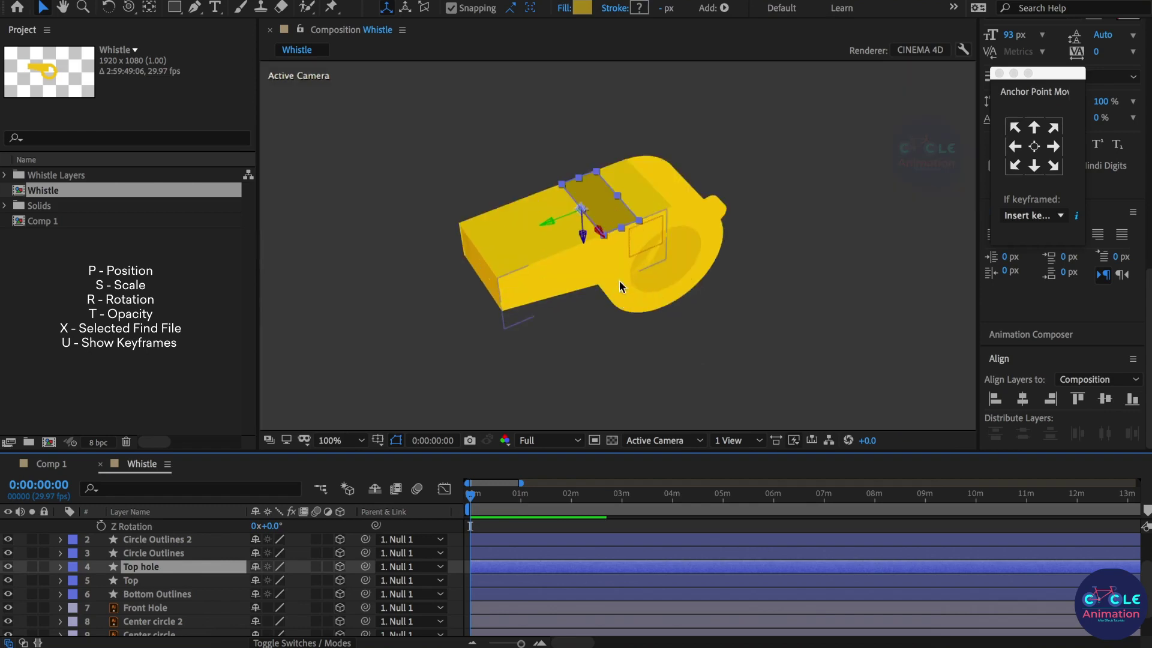
Reshape the Top hole outline slightly on the whistle.
scroll(618, 264, up, 2)
drag(617, 256, 611, 251)
scroll(580, 303, down, 2)
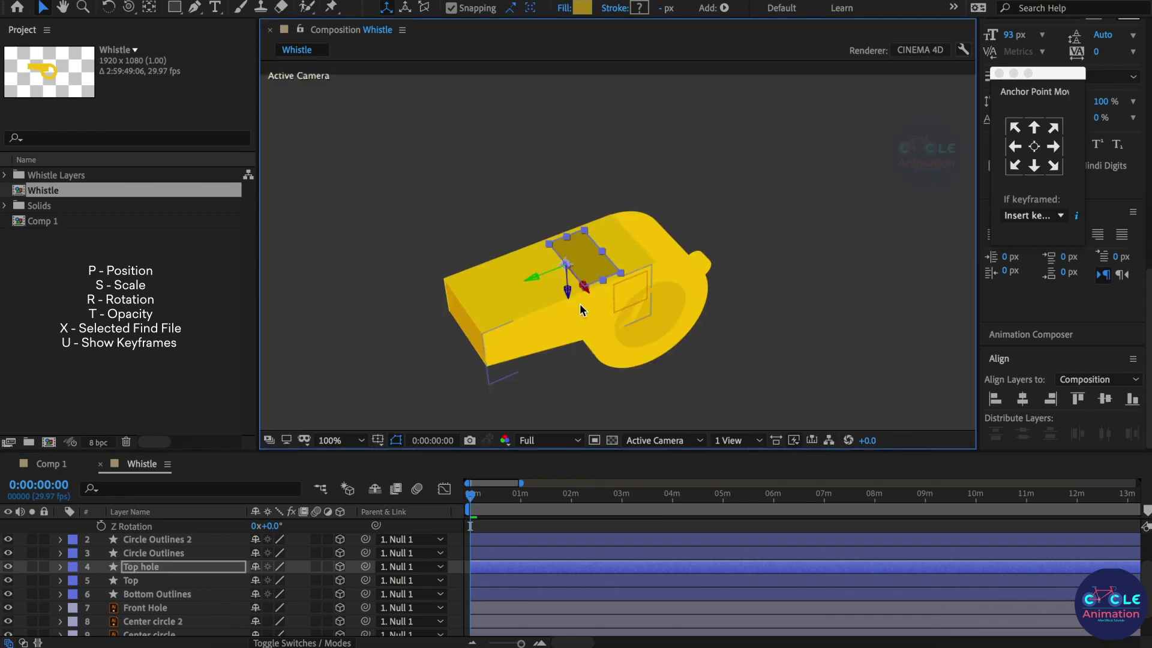
click(792, 322)
Select the Center circle layer and push it slightly along its Z axis.
scroll(673, 324, down, 2)
scroll(673, 324, up, 2)
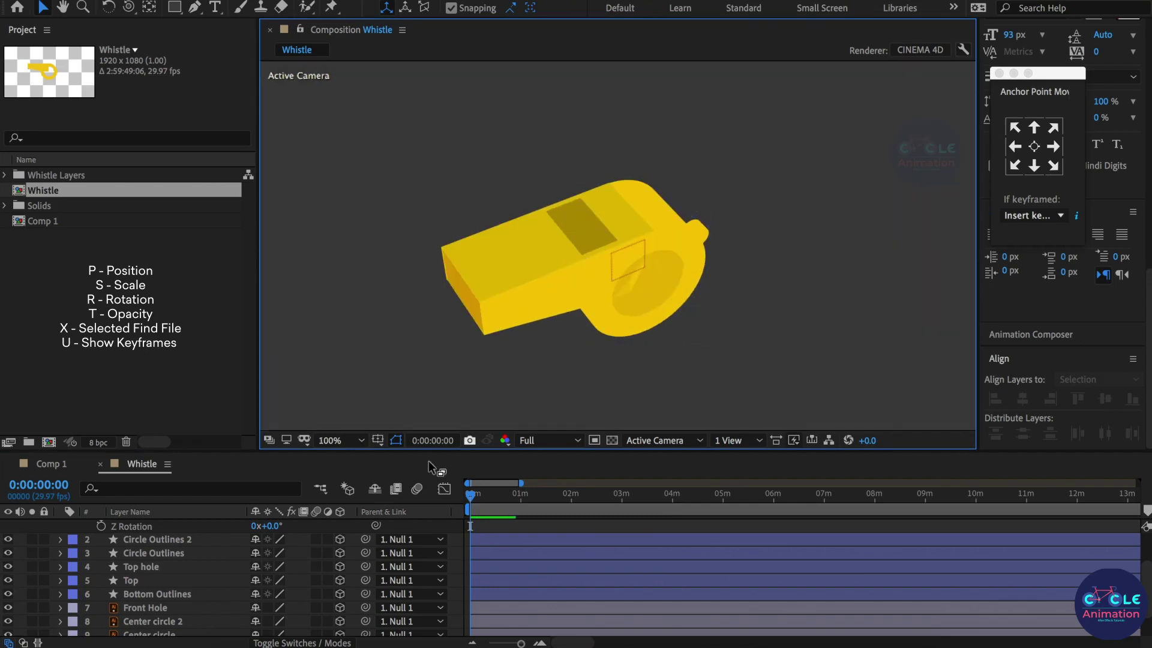
scroll(663, 277, up, 2)
scroll(174, 600, down, 1)
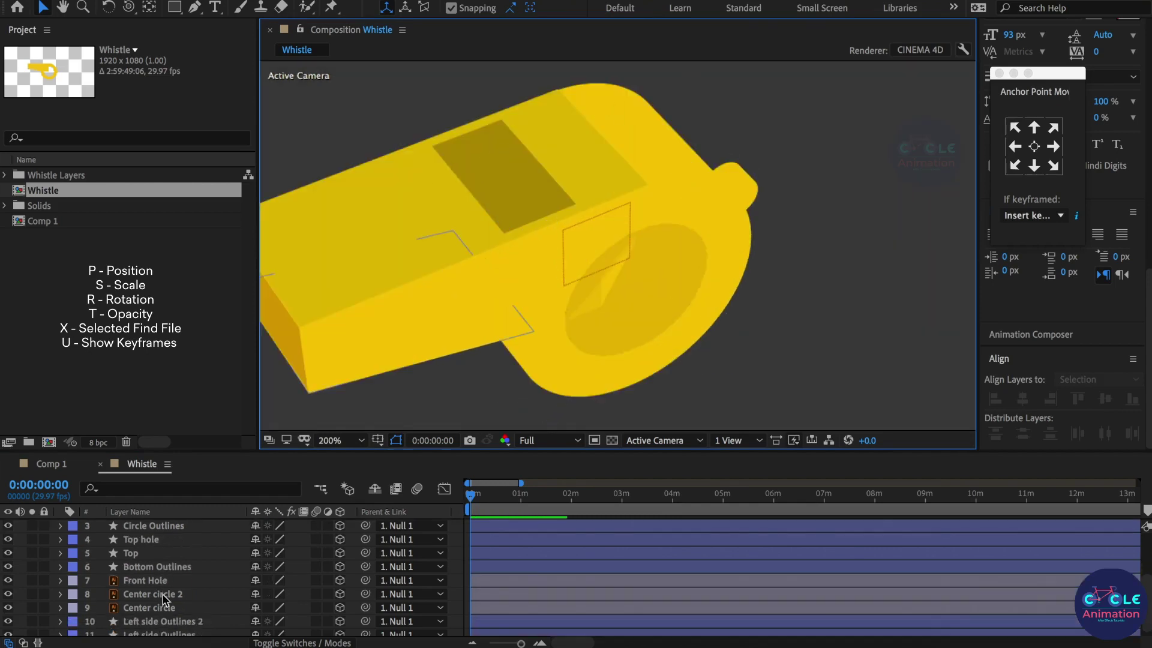
scroll(174, 600, down, 1)
click(174, 615)
click(177, 601)
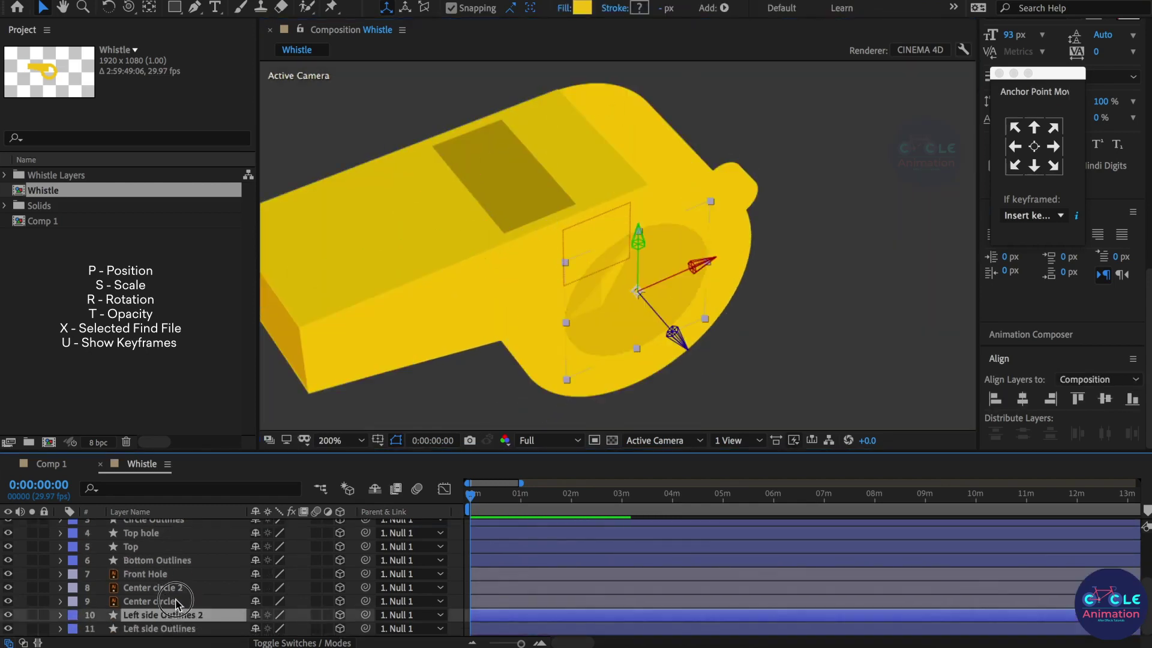
click(178, 588)
click(176, 601)
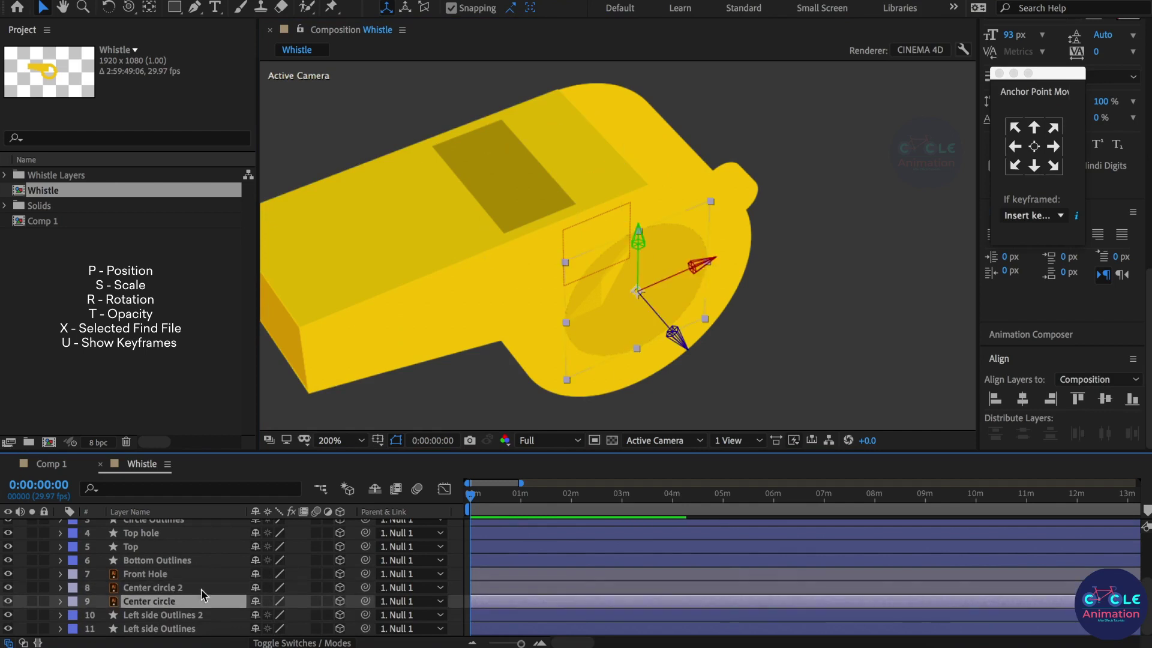
drag(690, 335, 682, 345)
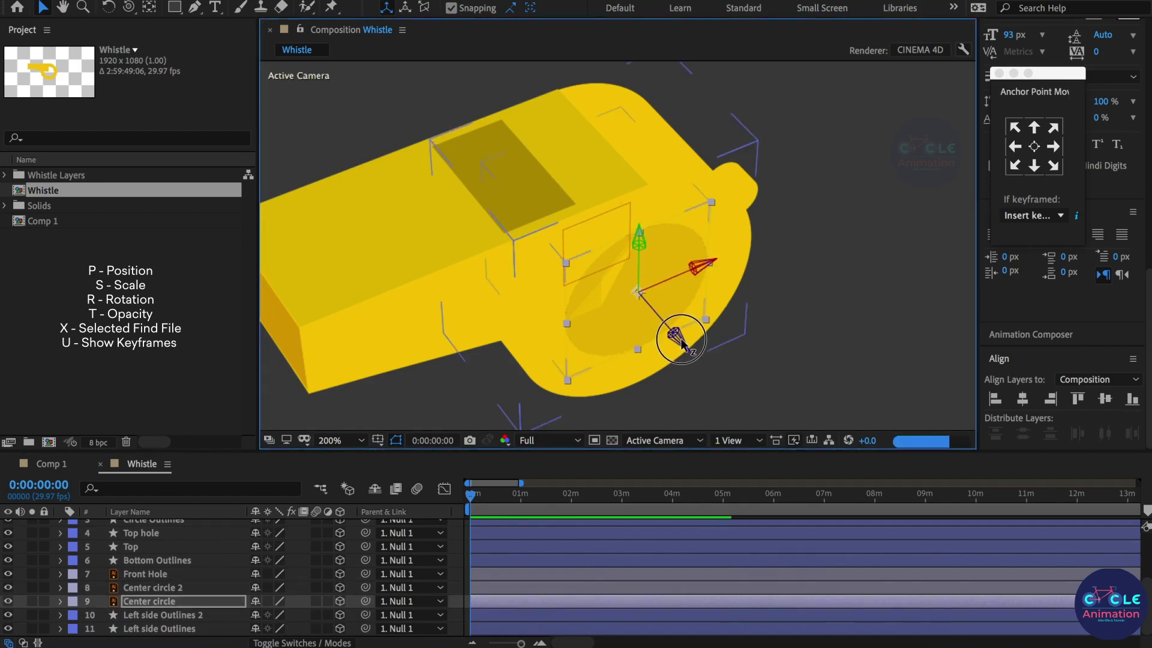
scroll(664, 294, down, 2)
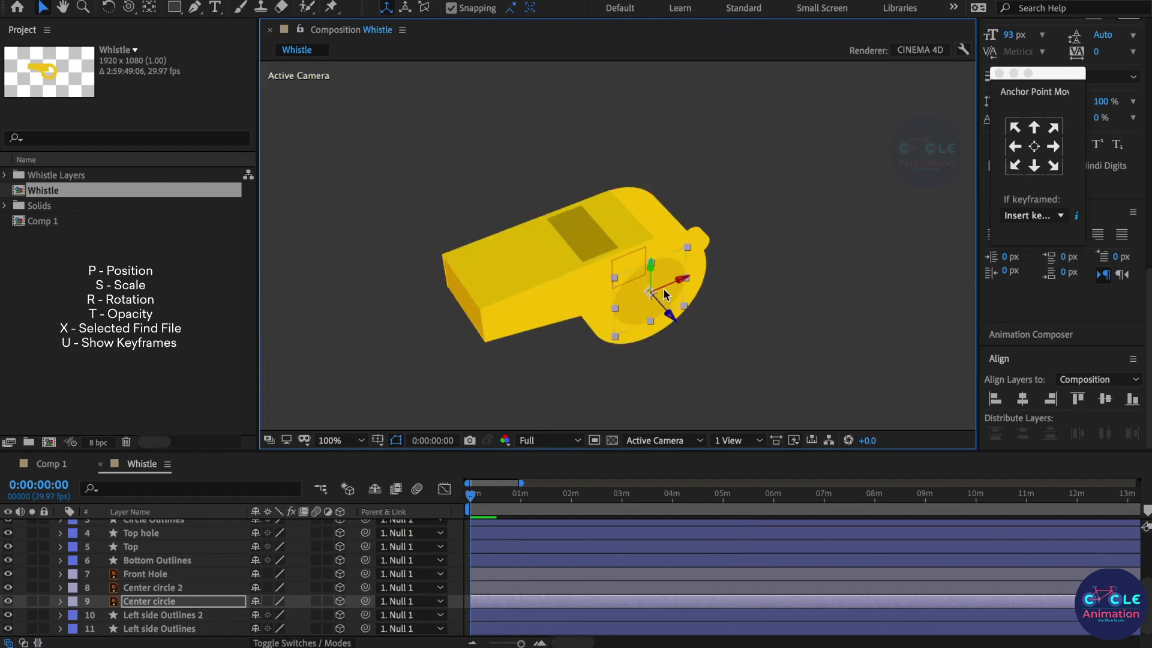
scroll(183, 557, up, 3)
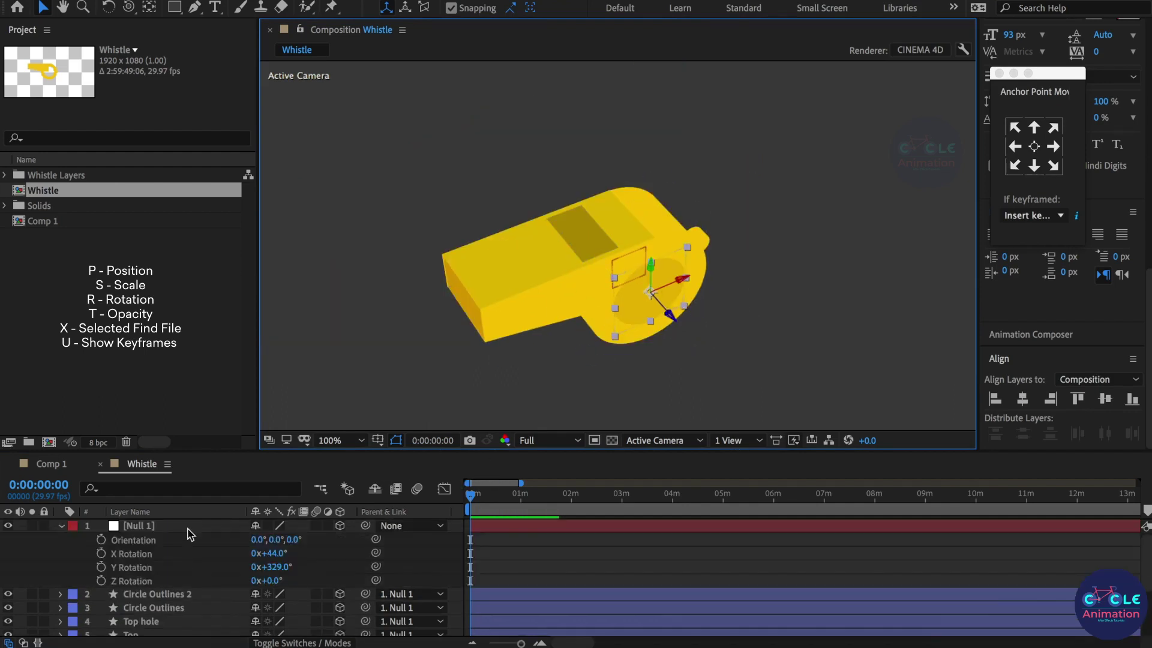
Give Null 1 Y Rotation 1x+7°, Z Rotation -13° and Orientation 0°, 17°, 36°.
click(193, 526)
drag(269, 567, 312, 570)
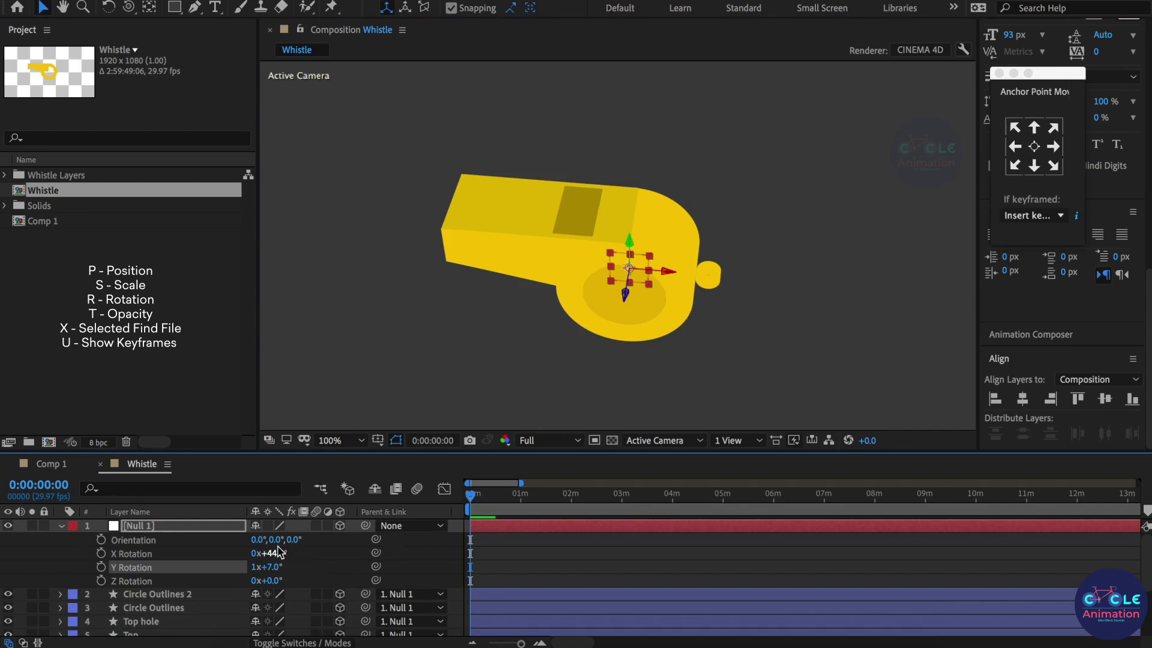
drag(276, 540, 297, 588)
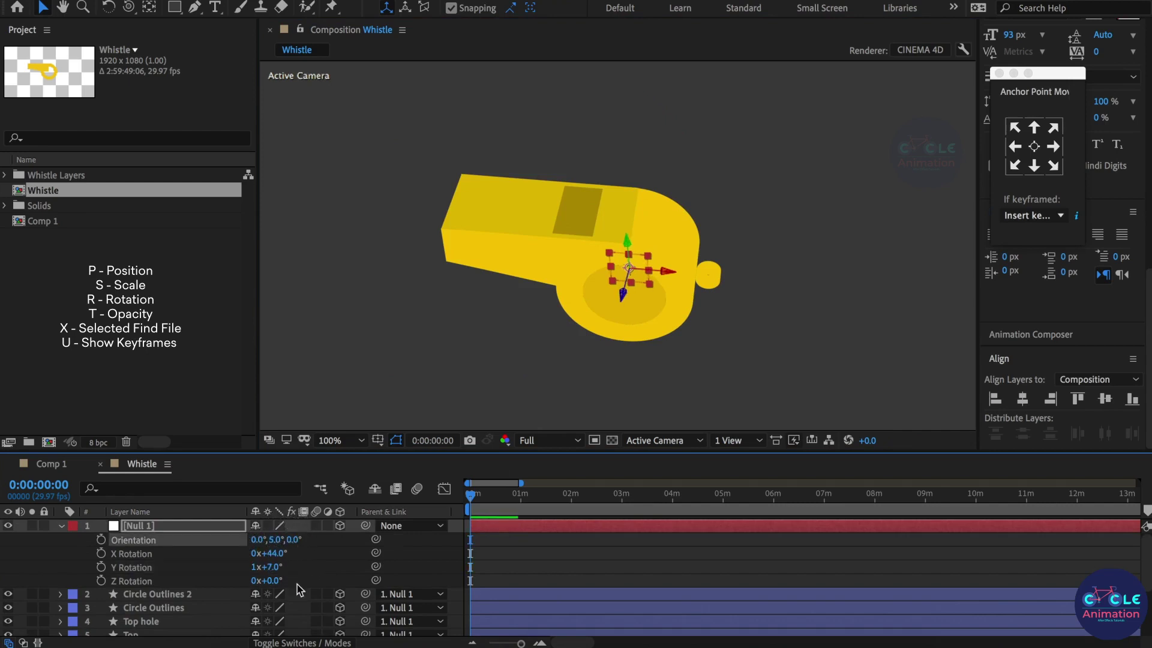
key(ctrl+z)
drag(274, 581, 258, 587)
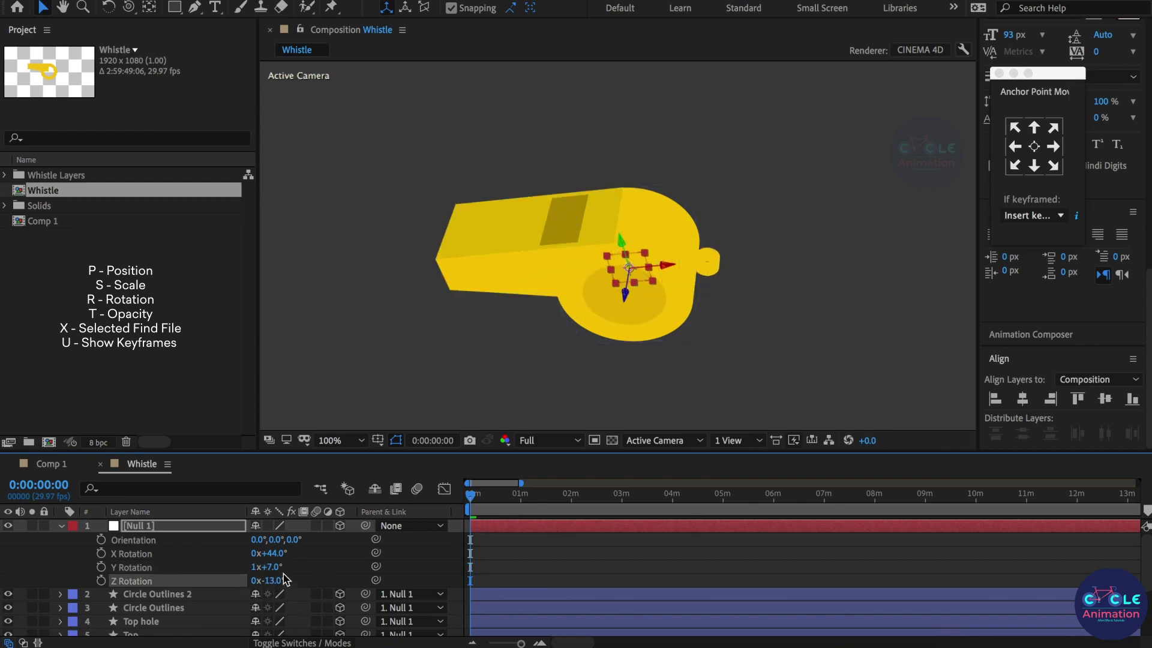
drag(277, 540, 288, 582)
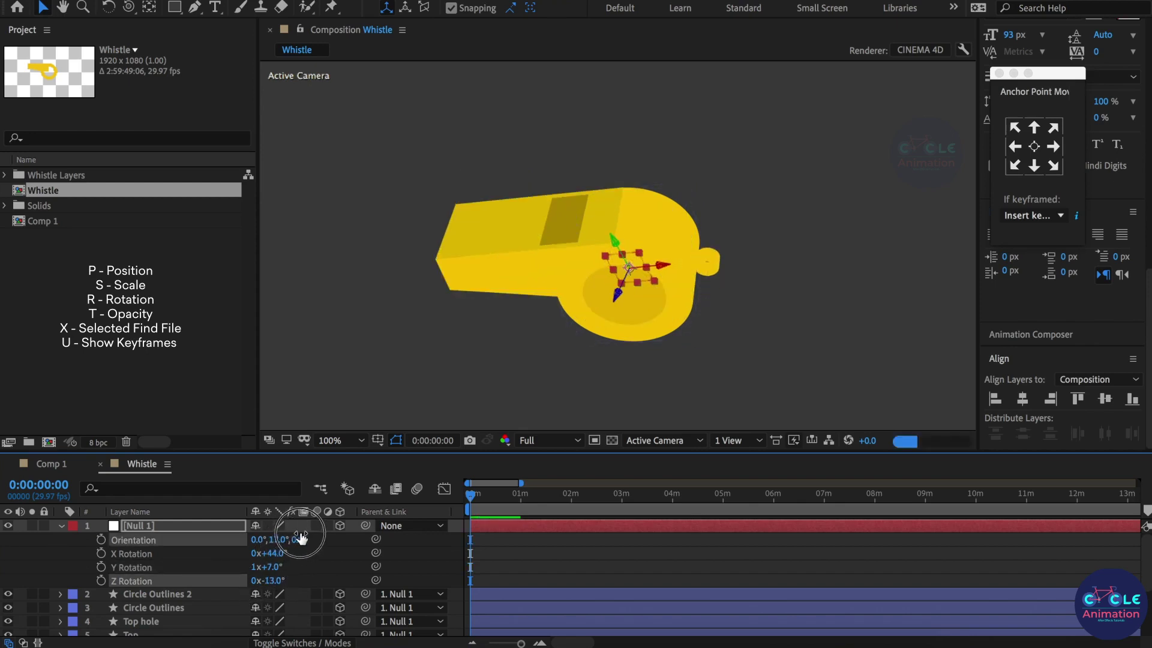
drag(298, 540, 336, 546)
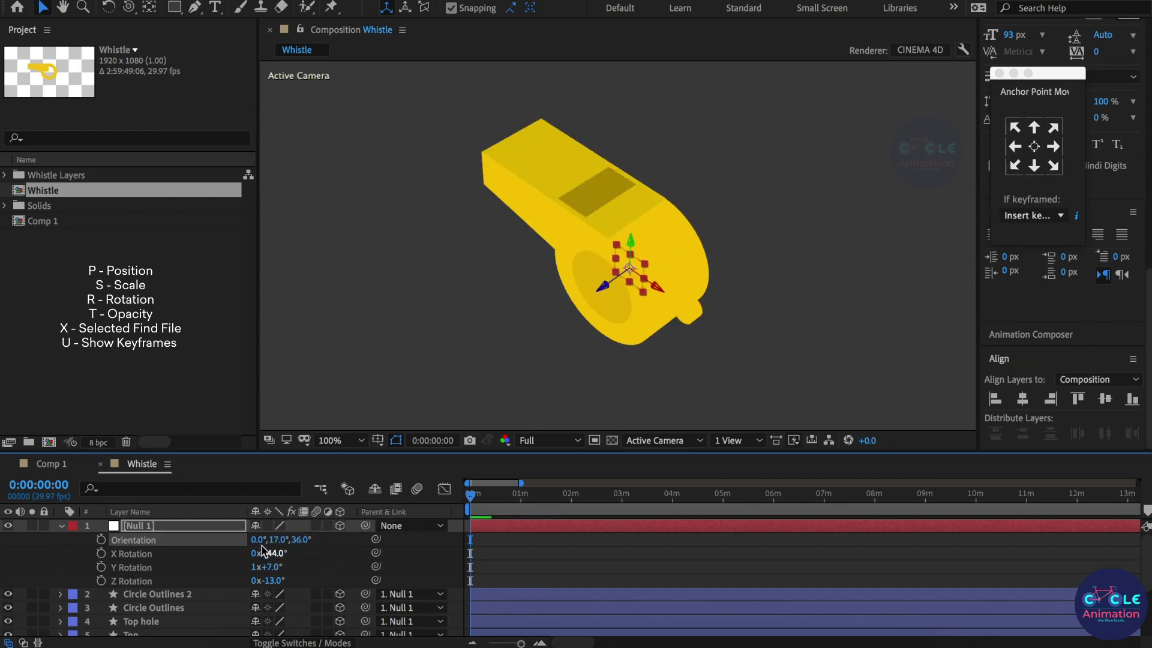
scroll(137, 583, down, 3)
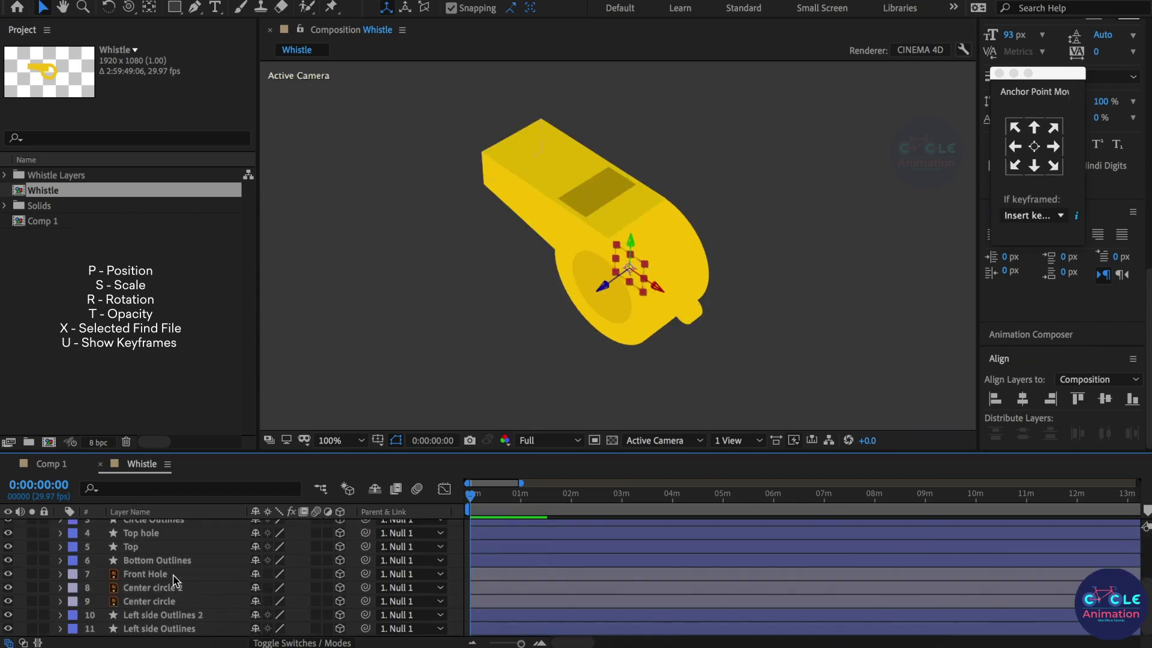
scroll(198, 558, up, 3)
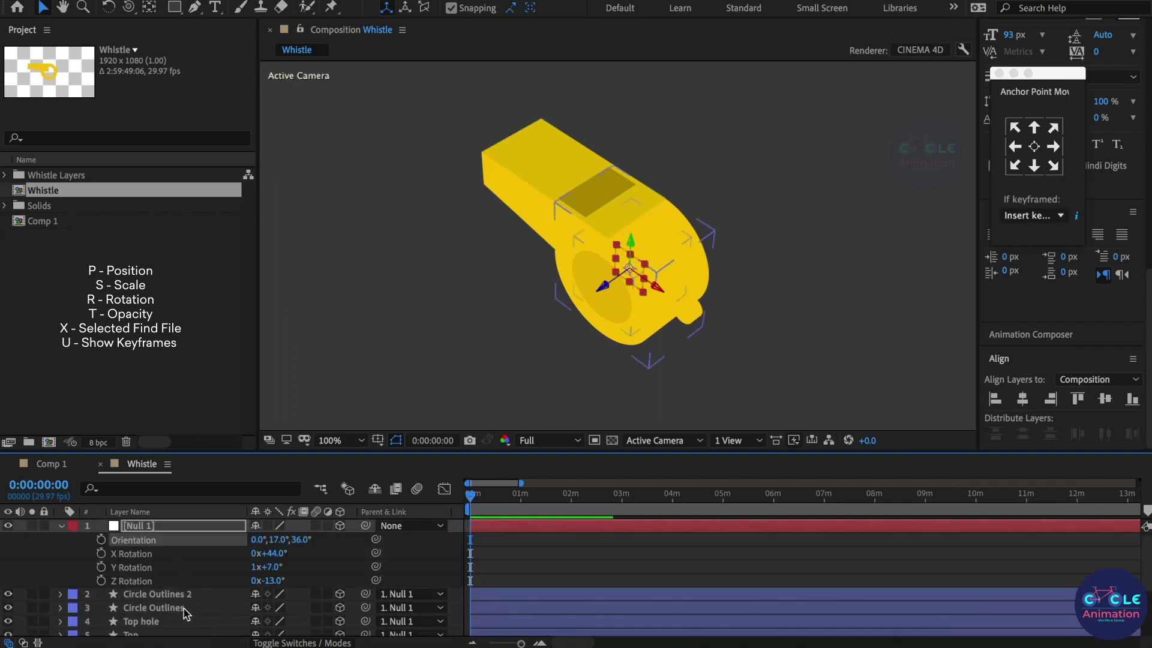
Fill the Circle Outlines 2 keyring loop with darker yellow C29C0A.
click(180, 594)
click(581, 9)
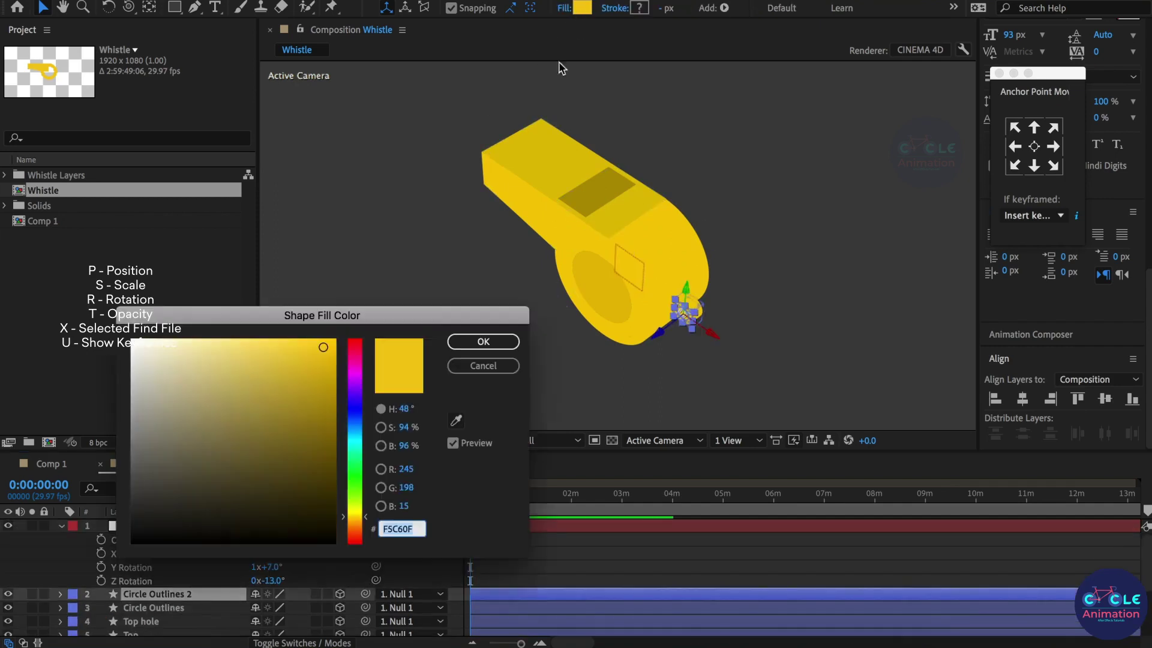
click(327, 380)
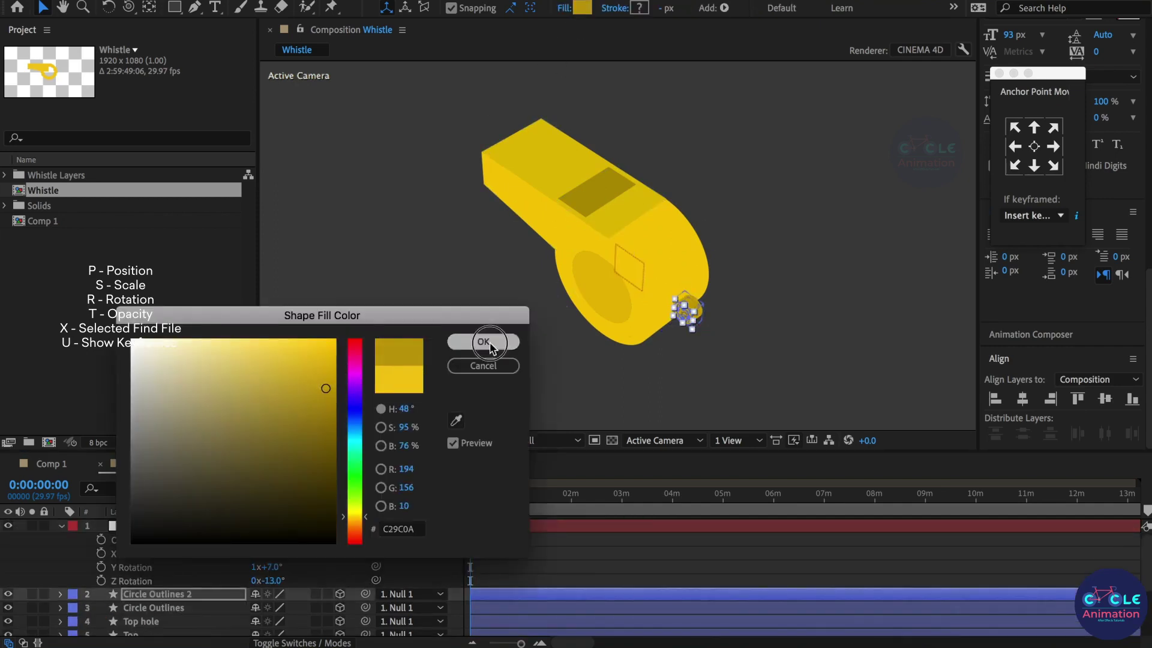
click(480, 340)
click(550, 568)
scroll(664, 310, up, 2)
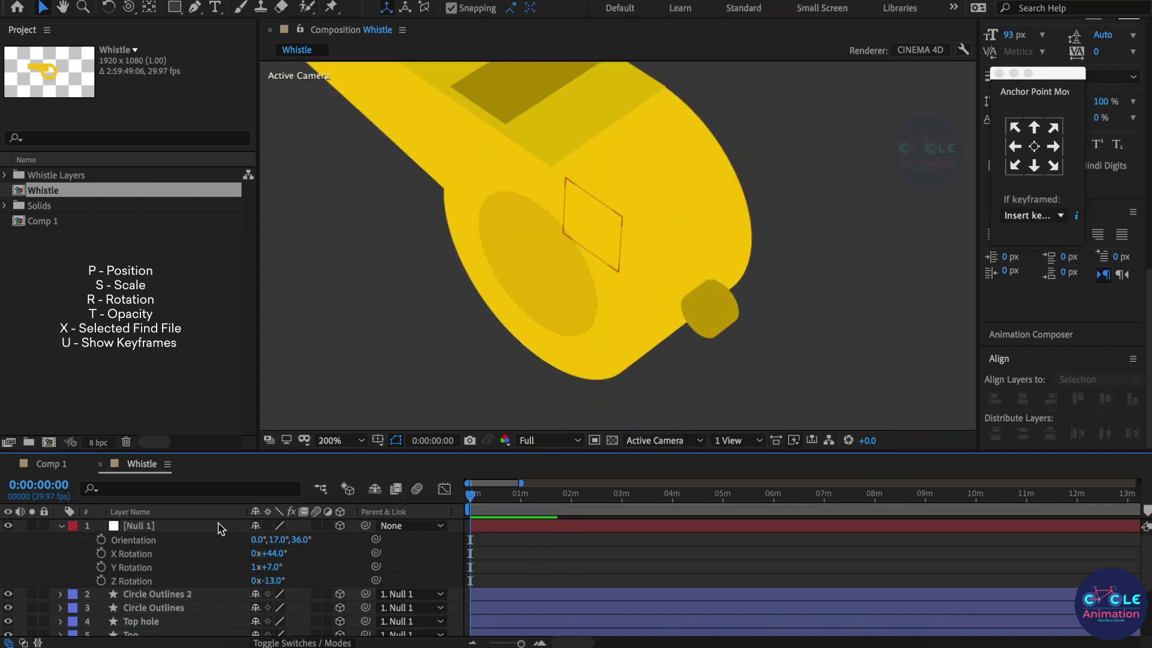
click(225, 527)
Set Null 1's Orientation Y and Z values to 0.
click(278, 540)
text(0)
key(Tab)
text(0)
key(Return)
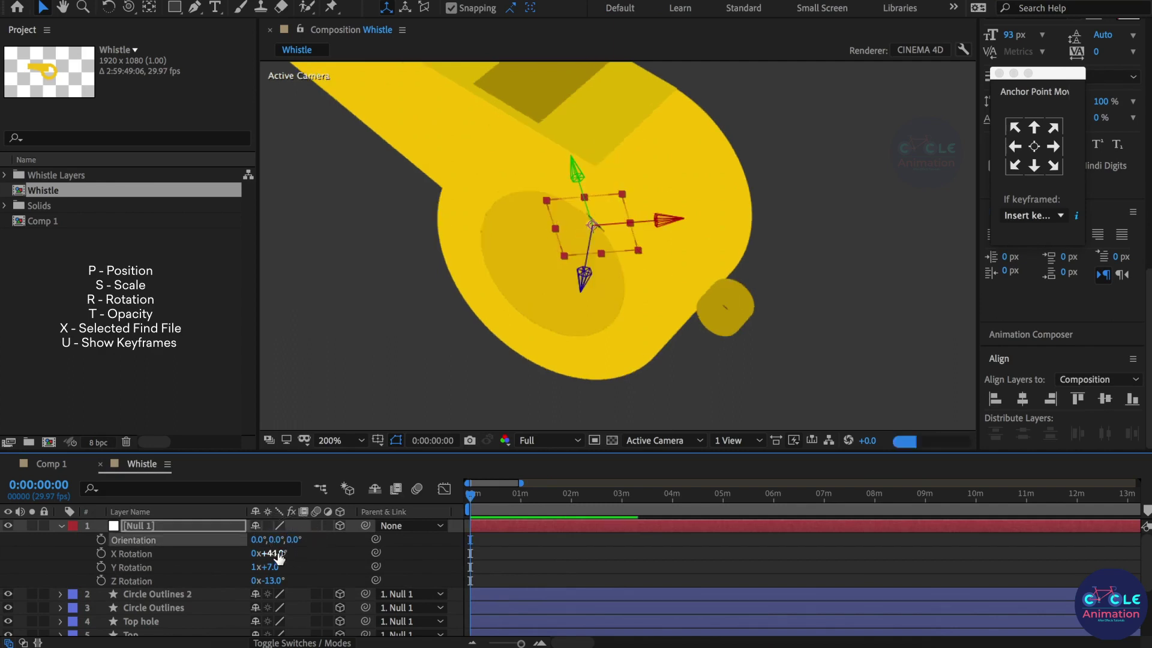
Reset Null 1's X, Y and Z Rotation to 0° so the whistle faces front.
click(267, 553)
text(0)
key(Return)
click(276, 568)
text(0)
key(Return)
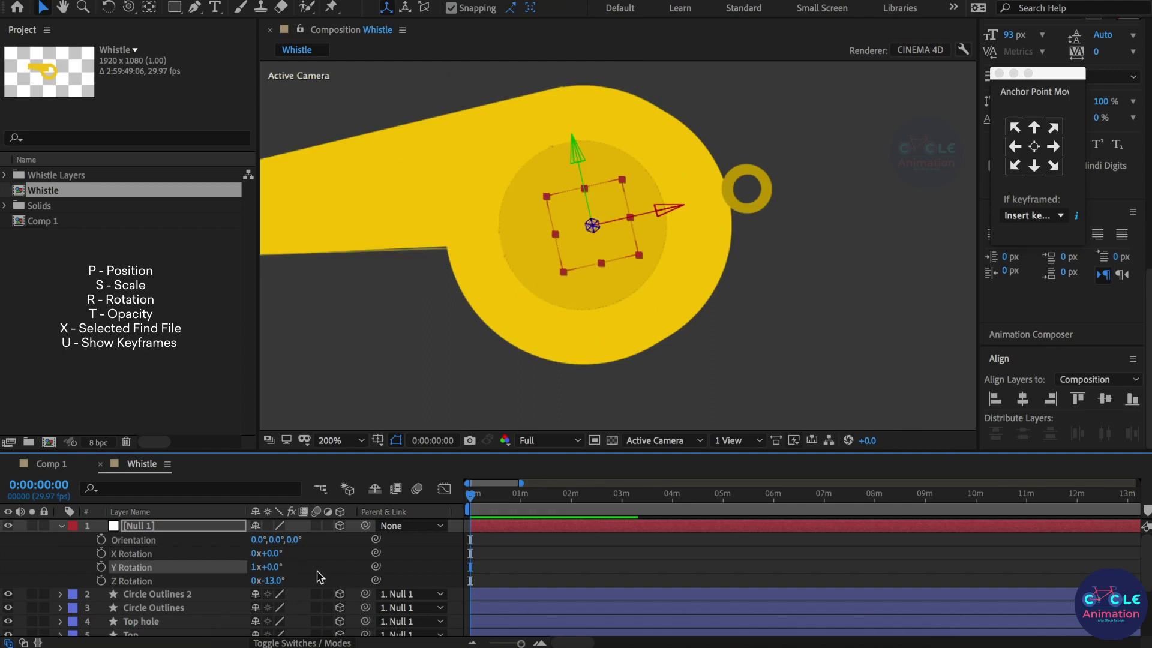
click(292, 580)
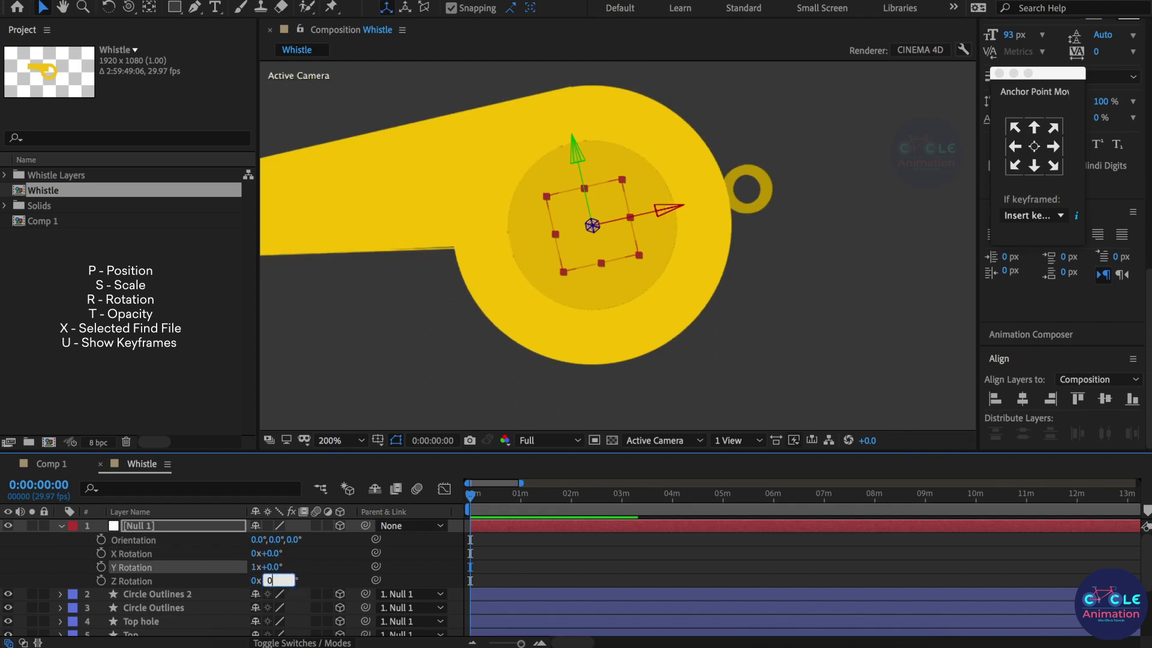
key(Return)
Test-scrub the Y and X Rotation values, then undo both to keep the flat front view.
click(634, 362)
scroll(634, 362, down, 1)
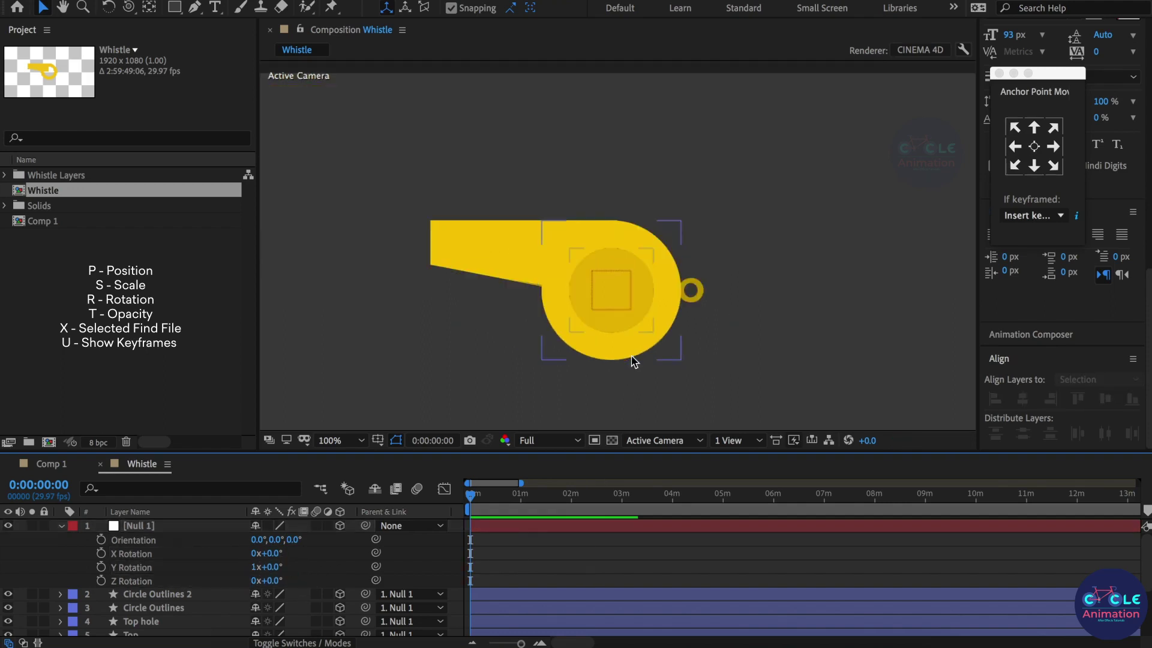
drag(273, 567, 336, 570)
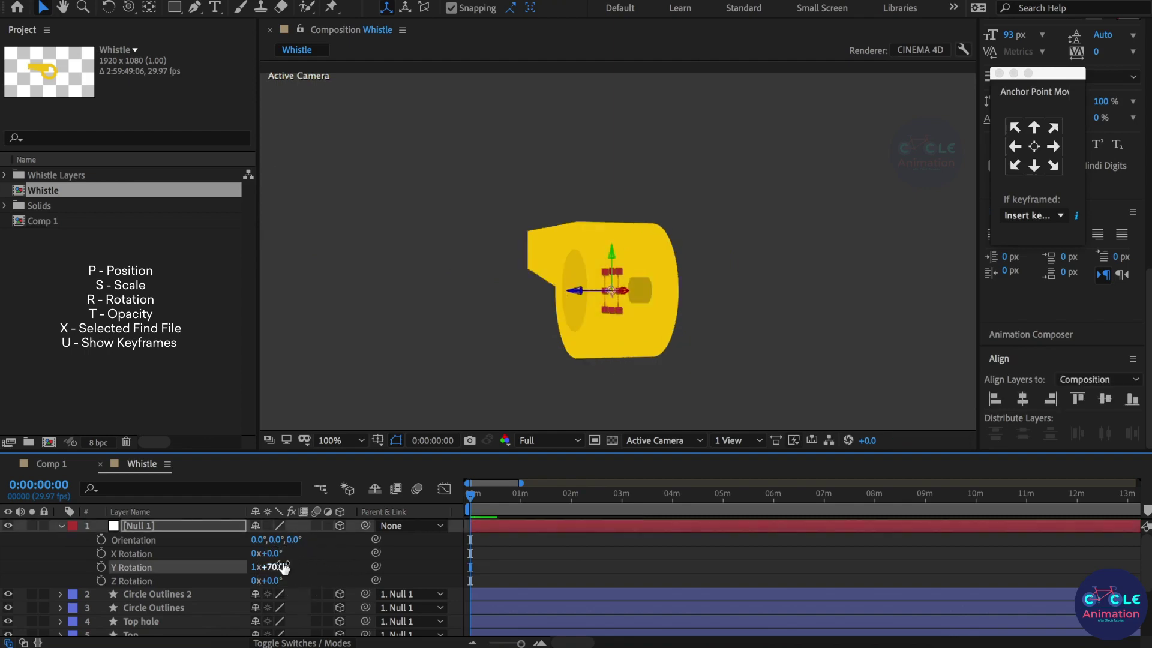
key(ctrl+z)
drag(274, 553, 333, 561)
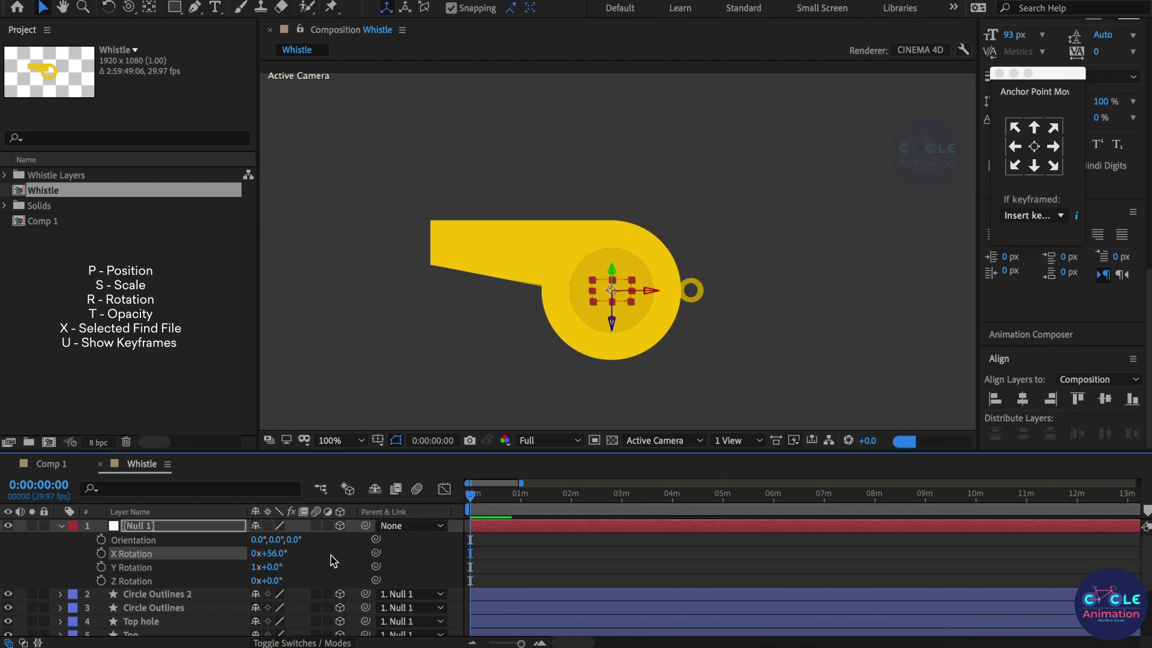
key(ctrl+z)
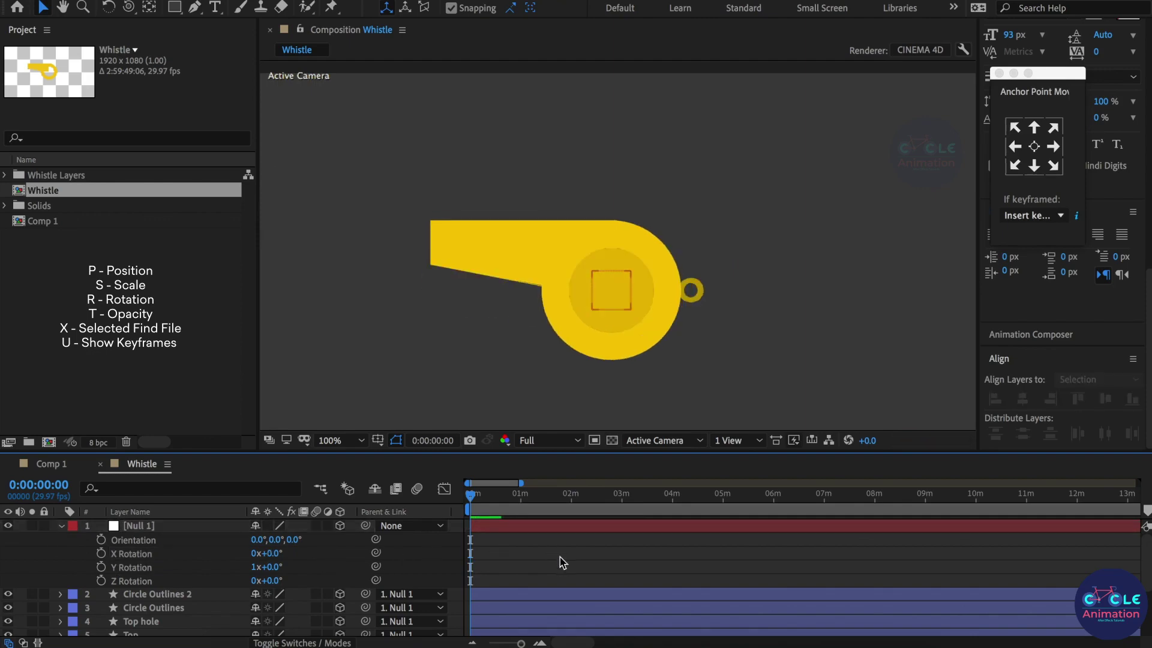